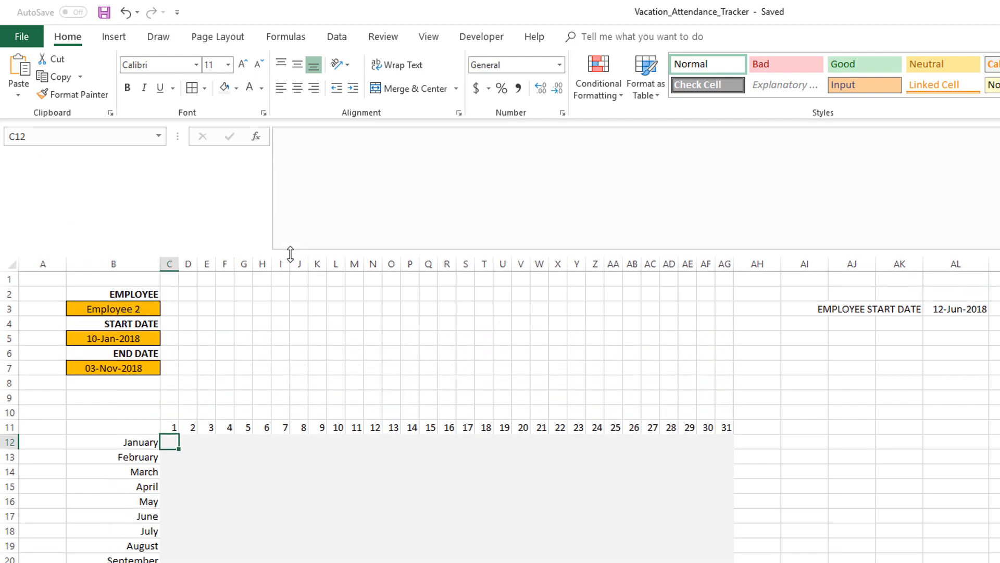
In cell I6, start an IF formula whose test compares the day number C$11 with EOMONTH(
{"action": "left_click", "coordinate": [294, 152]}
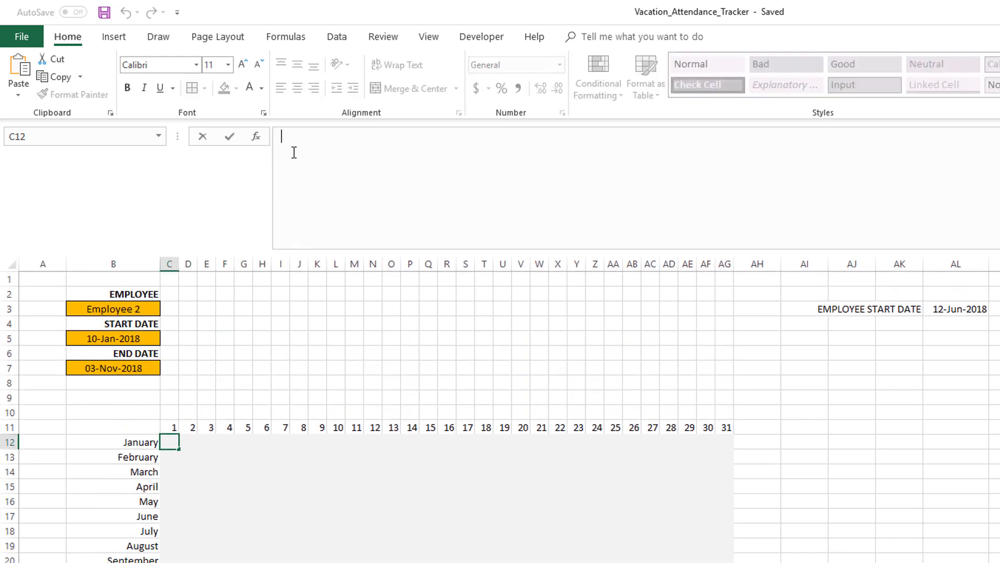
{"action": "left_click", "coordinate": [286, 354]}
{"action": "scroll", "coordinate": [285, 354], "scroll_direction": "down", "scroll_amount": 1}
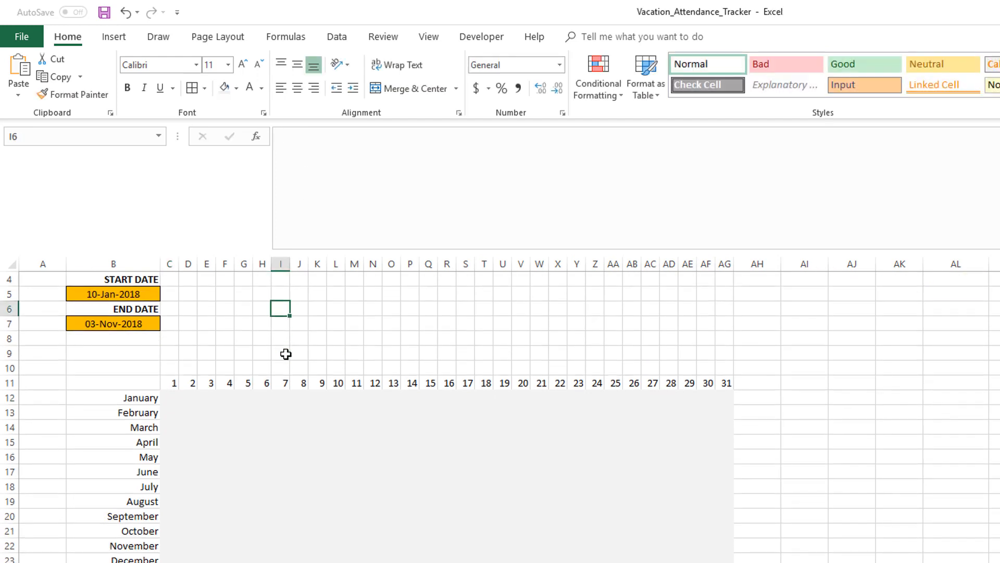
{"action": "scroll", "coordinate": [285, 354], "scroll_direction": "up", "scroll_amount": 1}
{"action": "left_click", "coordinate": [294, 148]}
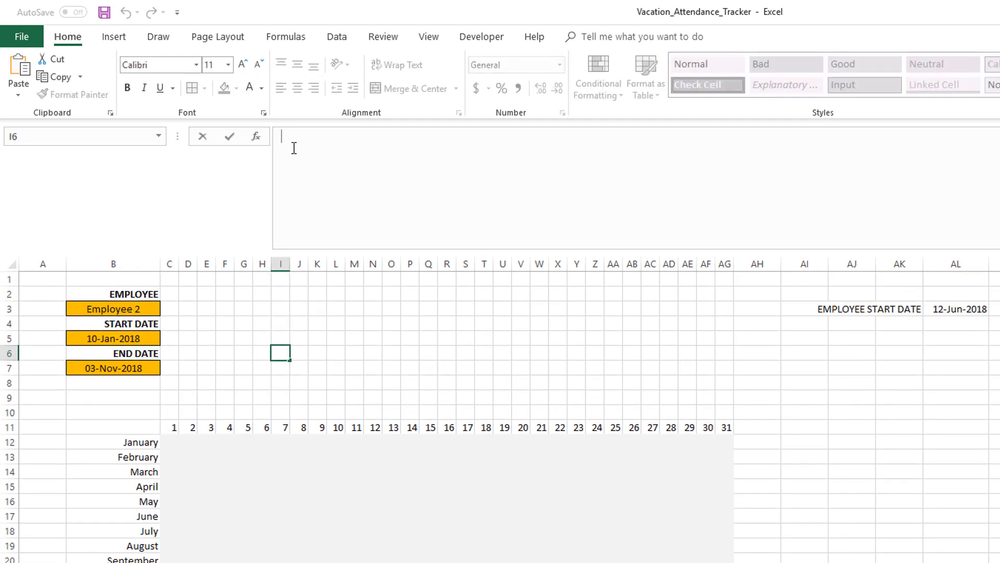
{"action": "type", "text": "="}
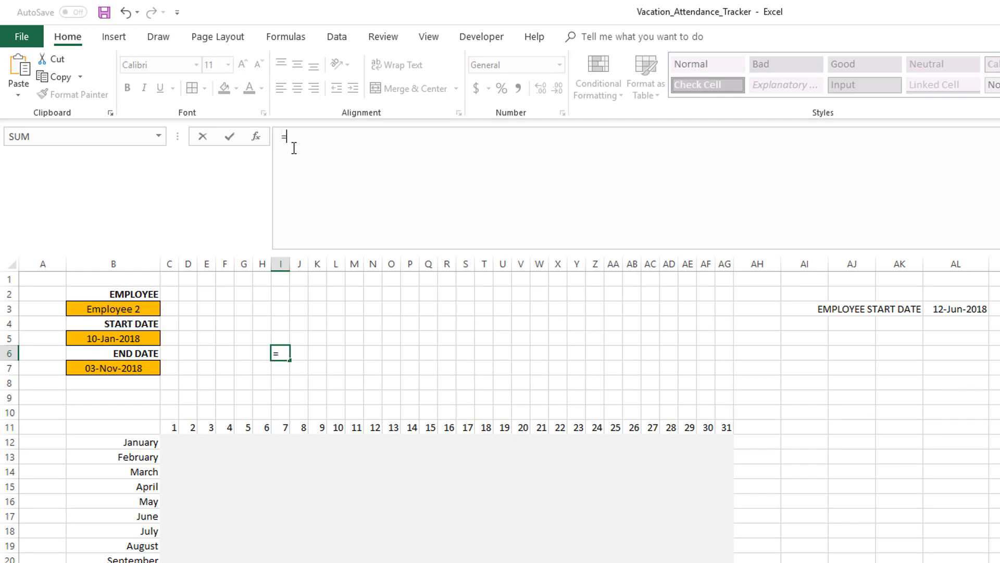
{"action": "type", "text": "IF"}
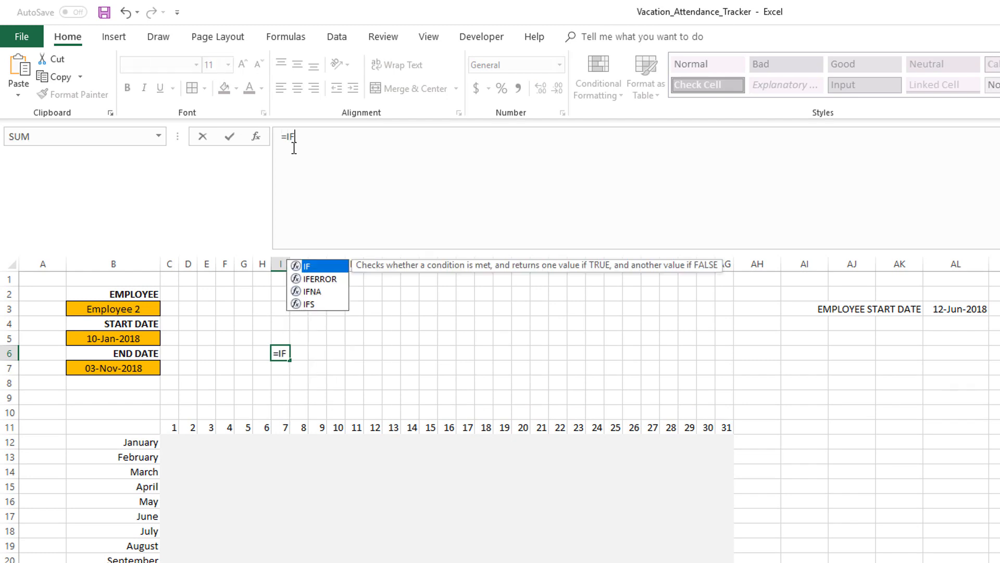
{"action": "type", "text": "("}
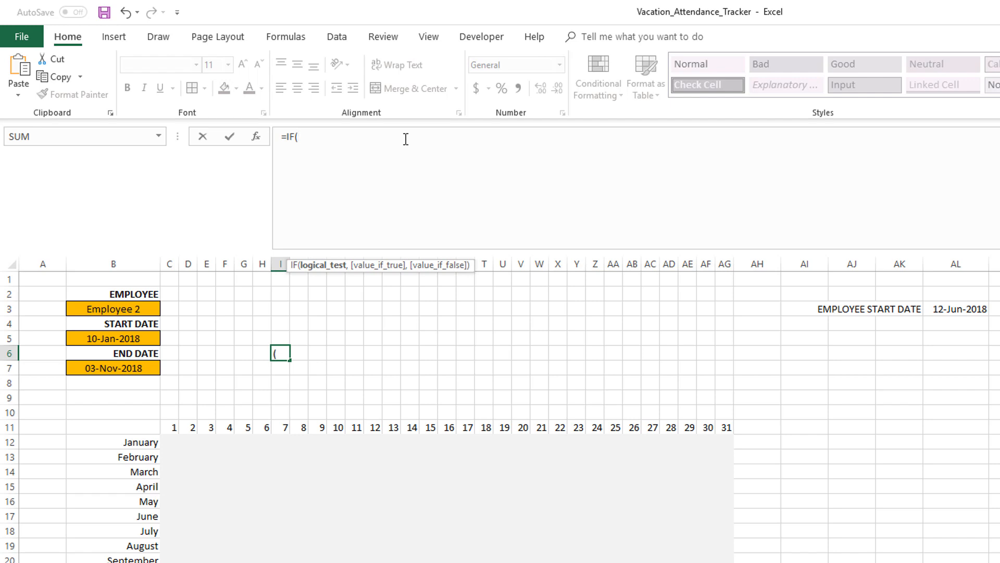
{"action": "left_click", "coordinate": [169, 427]}
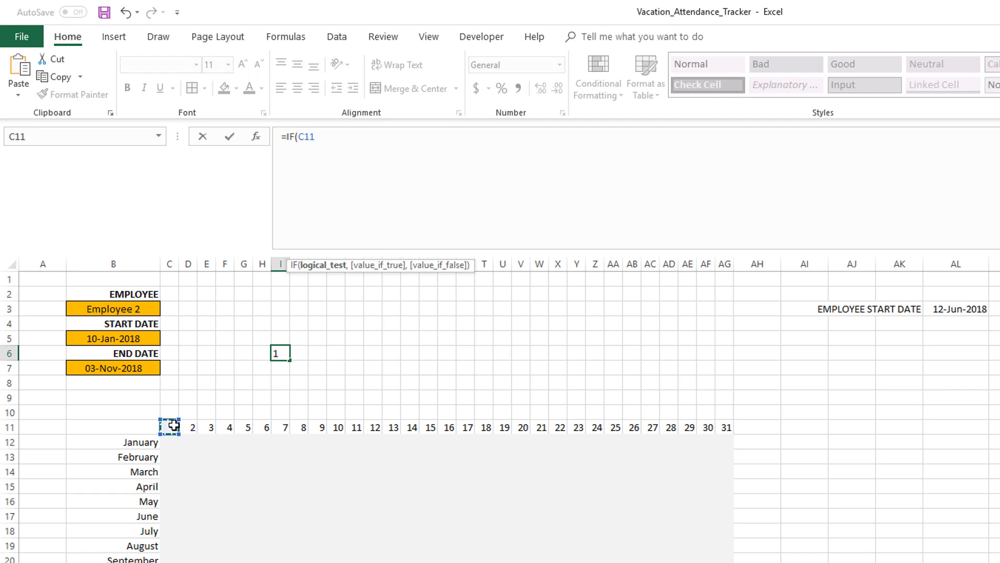
{"action": "left_click", "coordinate": [310, 138]}
{"action": "type", "text": "$11"}
{"action": "type", "text": ">EOMONTH("}
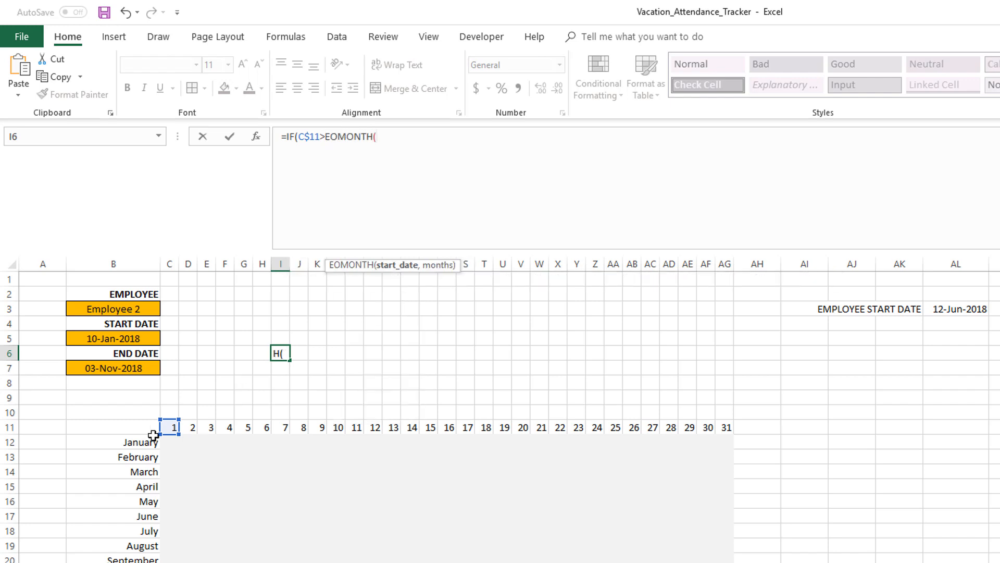
Give EOMONTH the month cell $B12 and 0 months as its arguments
{"action": "left_click", "coordinate": [137, 441]}
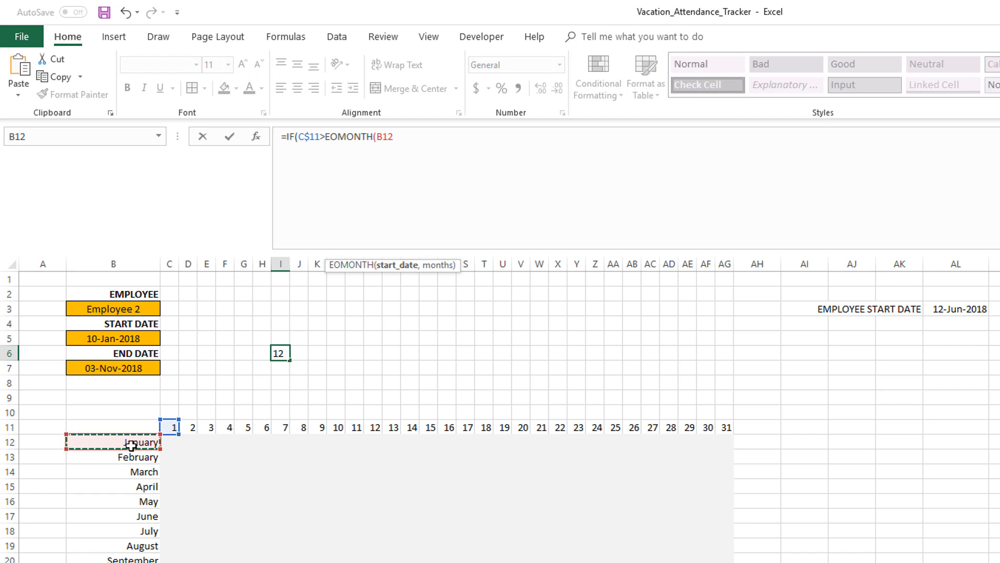
{"action": "left_click", "coordinate": [378, 137]}
{"action": "type", "text": "$"}
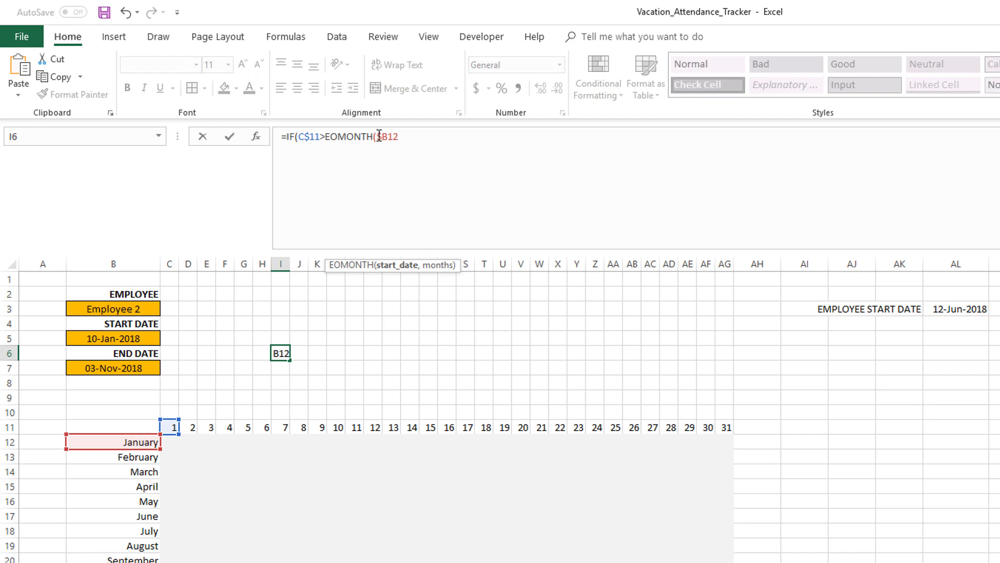
{"action": "left_click", "coordinate": [413, 136]}
{"action": "type", "text": ",0)"}
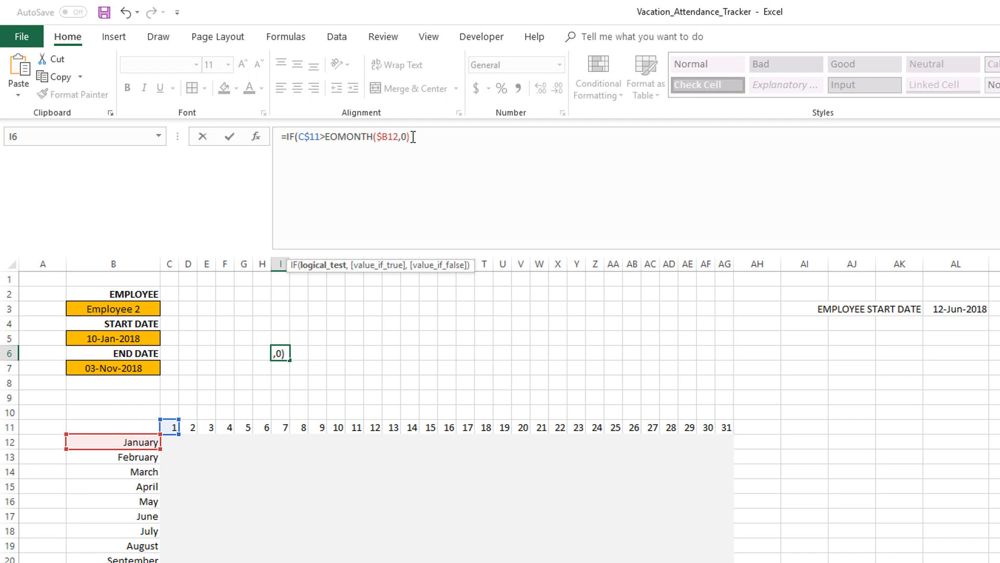
{"action": "type", "text": "-"}
Subtract $B12 and add 1 to finish the comparison EOMONTH($B12,0)-$B12+1
{"action": "left_click", "coordinate": [132, 441]}
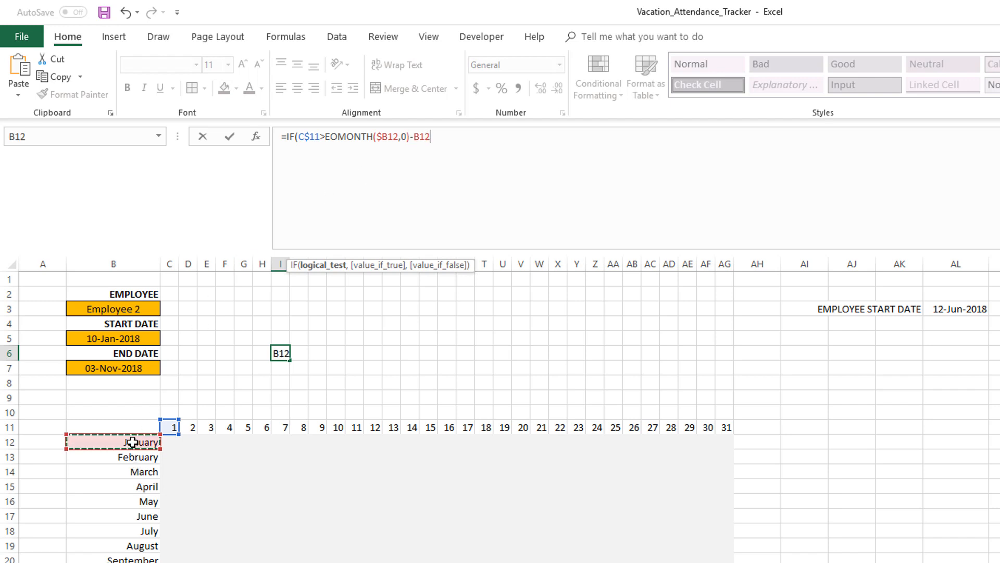
{"action": "left_click", "coordinate": [415, 137]}
{"action": "type", "text": "$B12"}
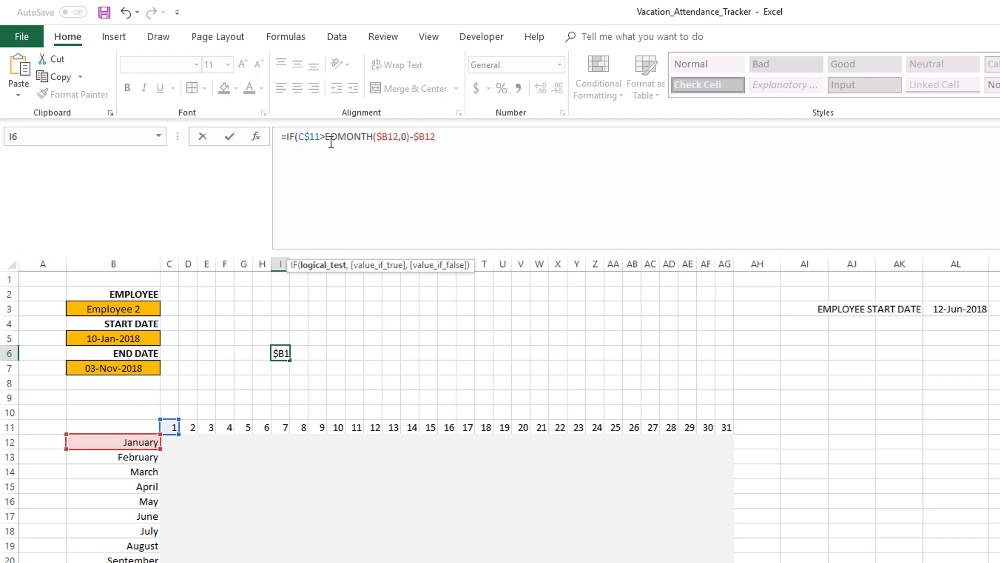
{"action": "type", "text": "+1"}
{"action": "left_click_drag", "start_coordinate": [325, 137], "coordinate": [468, 136]}
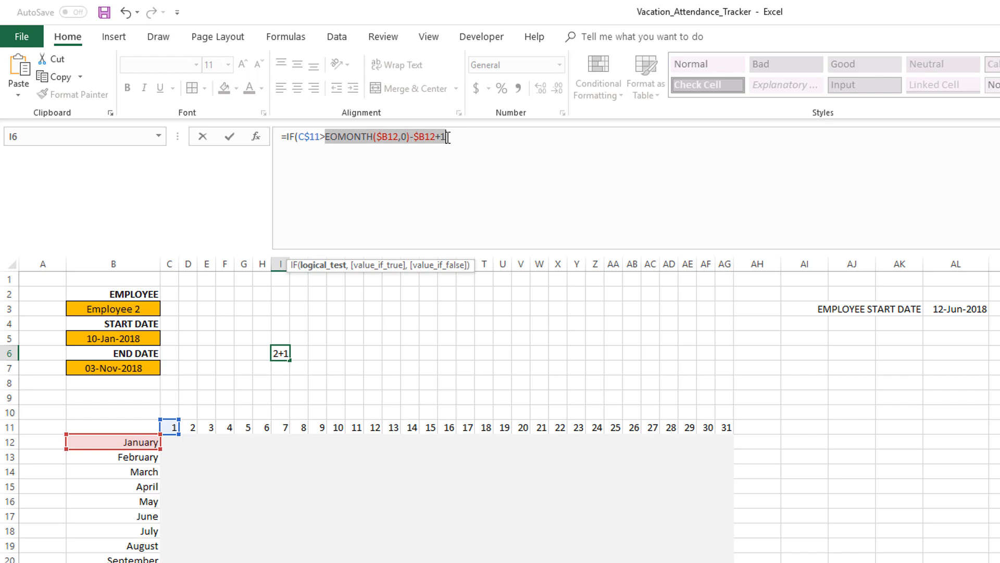
{"action": "left_click", "coordinate": [468, 135]}
Complete the IF with "NA" as the true result and an empty string "" as the false result, and enter it
{"action": "type", "text": ",\"NA"}
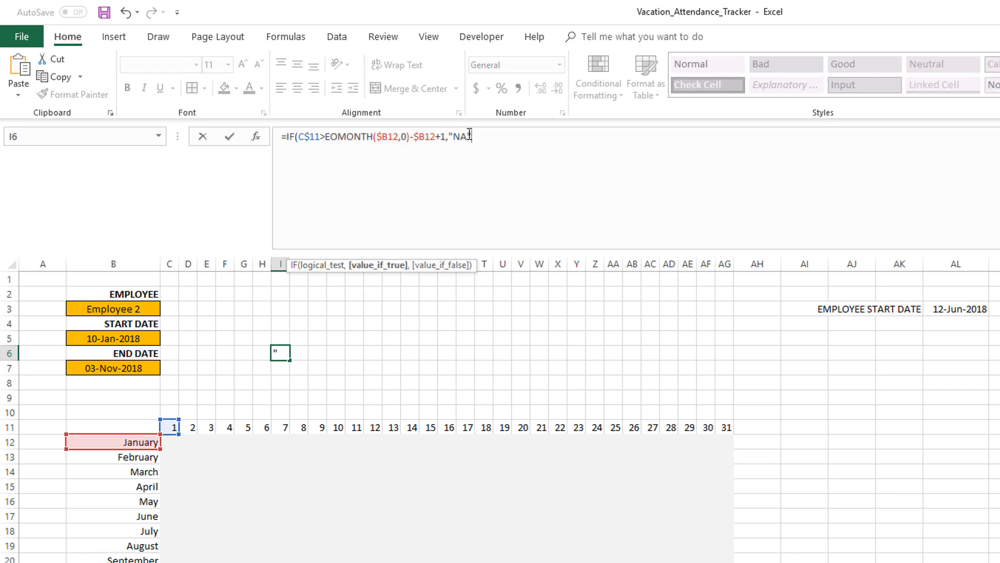
{"action": "type", "text": "\""}
{"action": "type", "text": ", "}
{"action": "type", "text": "\"\""}
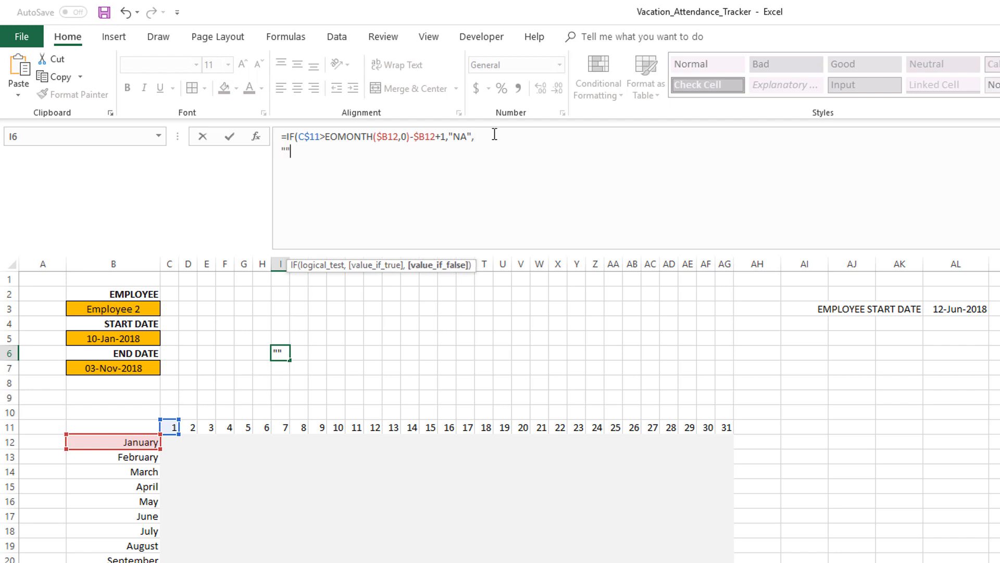
{"action": "type", "text": ")"}
{"action": "key", "text": "ctrl+Return"}
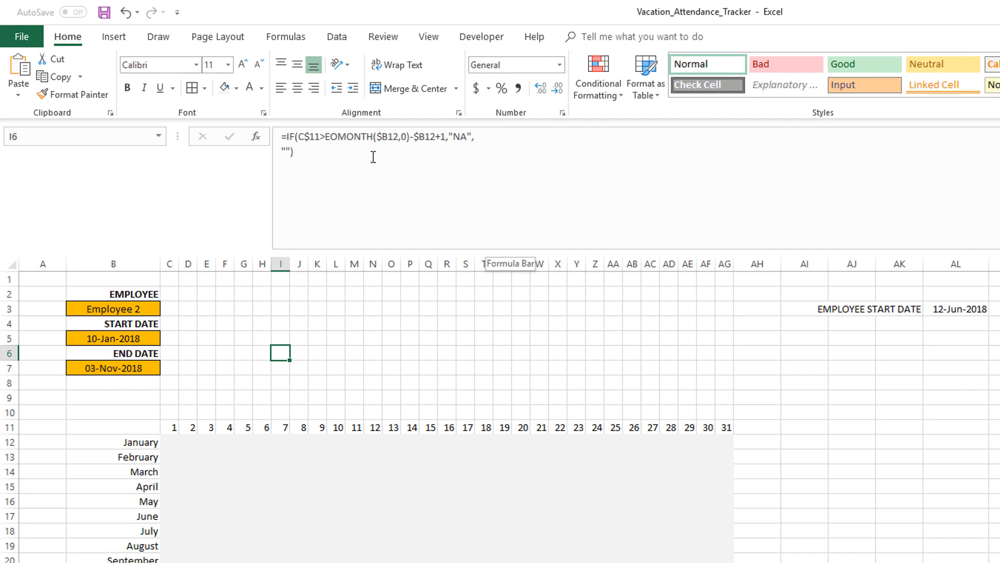
Copy the formula text and enter it into cell C12, the January day 1 cell
{"action": "left_click_drag", "start_coordinate": [315, 165], "coordinate": [269, 137]}
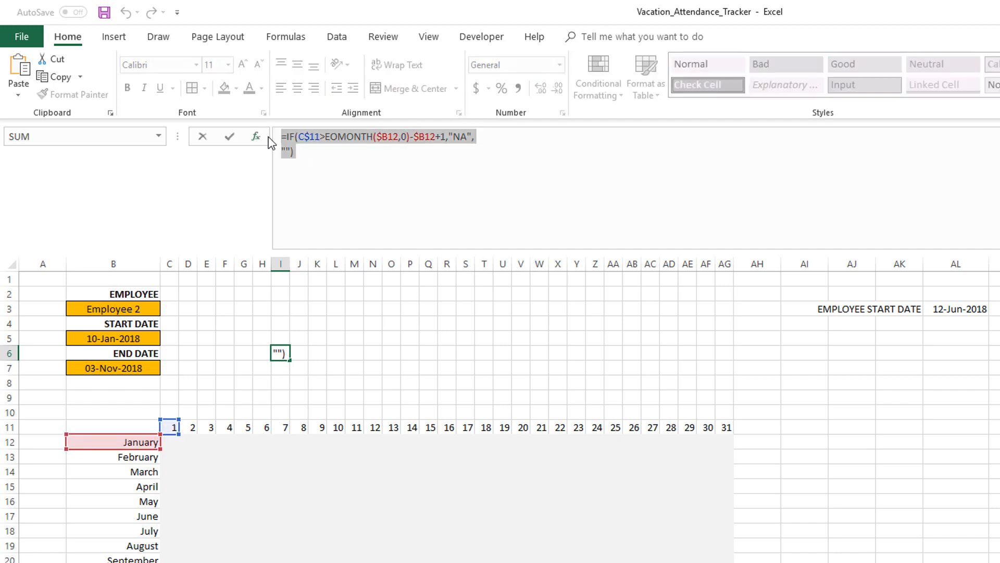
{"action": "key", "text": "Escape"}
{"action": "left_click", "coordinate": [169, 443]}
{"action": "left_click", "coordinate": [293, 193]}
{"action": "key", "text": "ctrl+v"}
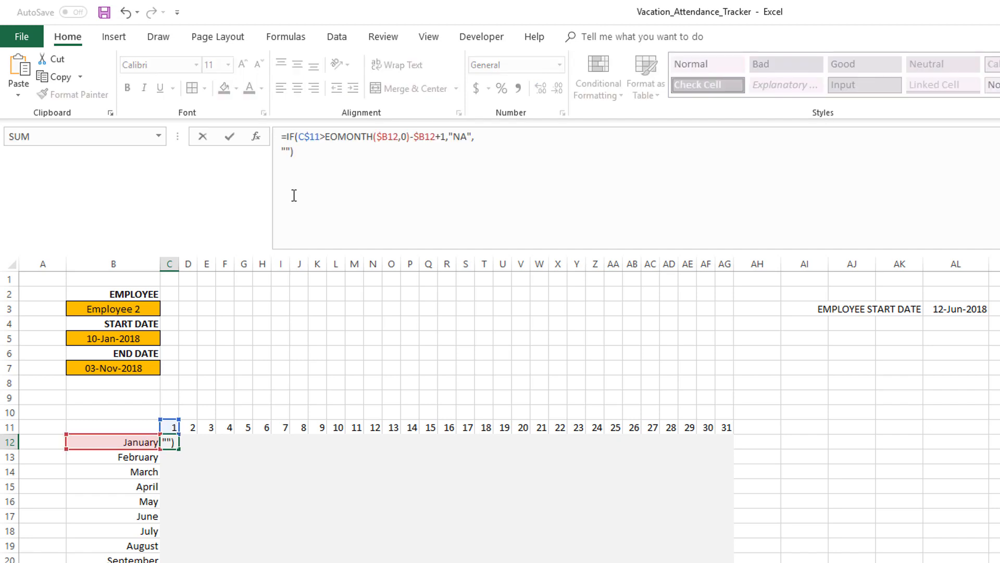
{"action": "left_click", "coordinate": [317, 142]}
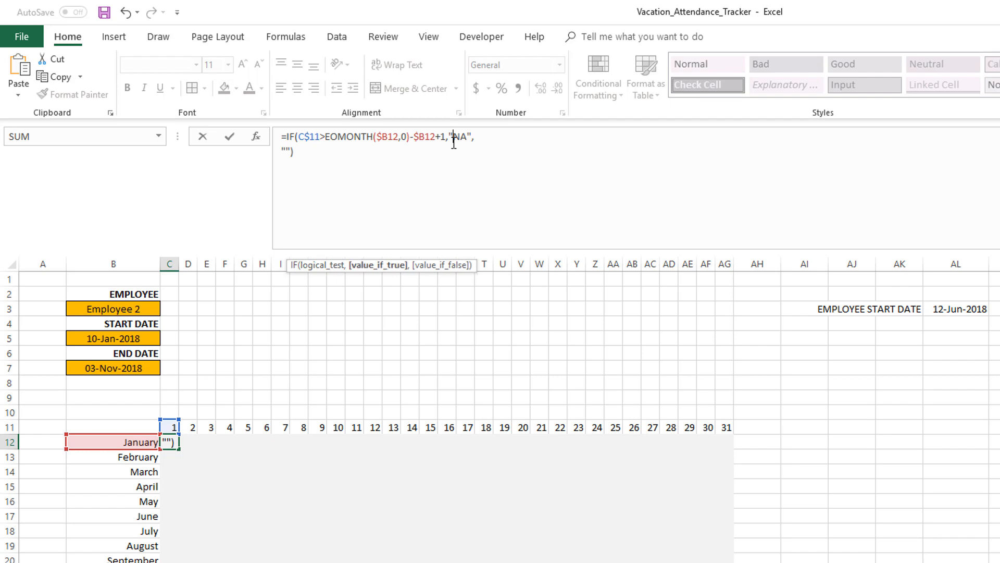
{"action": "key", "text": "Return"}
Clear the draft formula area around cell I6
{"action": "left_click", "coordinate": [308, 336]}
{"action": "left_click_drag", "start_coordinate": [263, 324], "coordinate": [373, 384]}
{"action": "left_click_drag", "start_coordinate": [207, 293], "coordinate": [394, 393]}
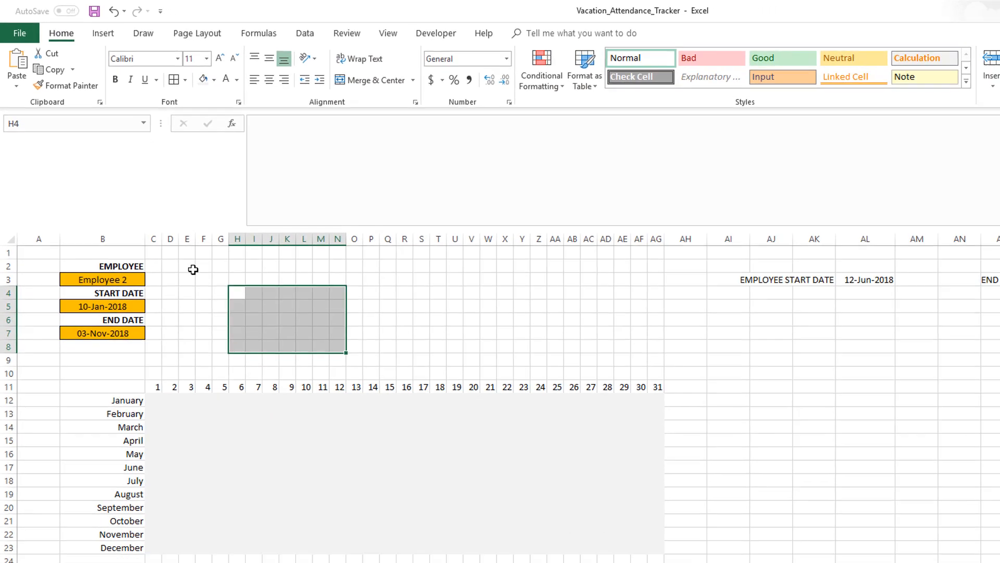
{"action": "left_click_drag", "start_coordinate": [277, 276], "coordinate": [280, 283]}
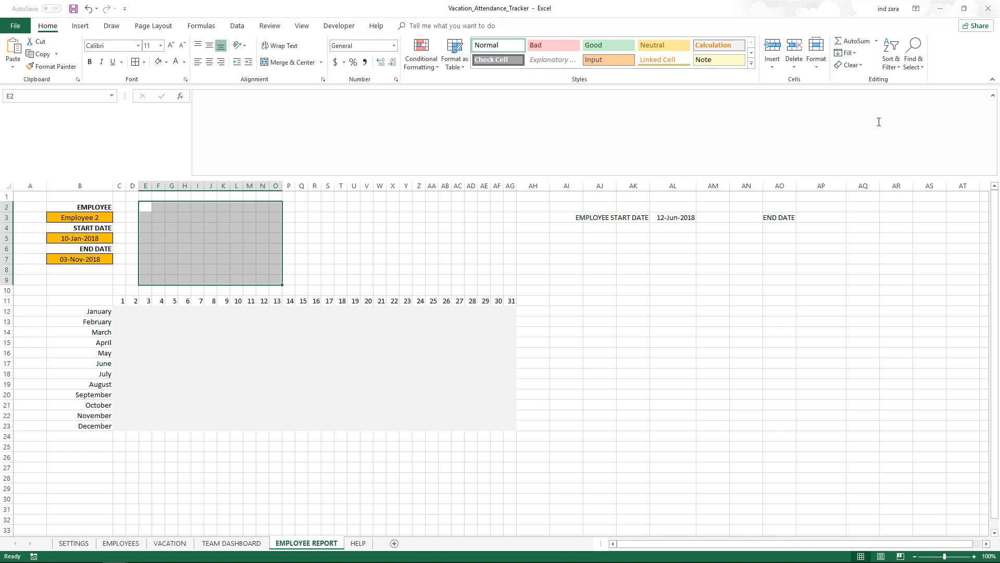
{"action": "left_click", "coordinate": [850, 65]}
{"action": "left_click", "coordinate": [860, 78]}
Enter C12's formula into the whole C12:AG23 month-by-day grid at once
{"action": "left_click", "coordinate": [245, 229]}
{"action": "left_click", "coordinate": [114, 310]}
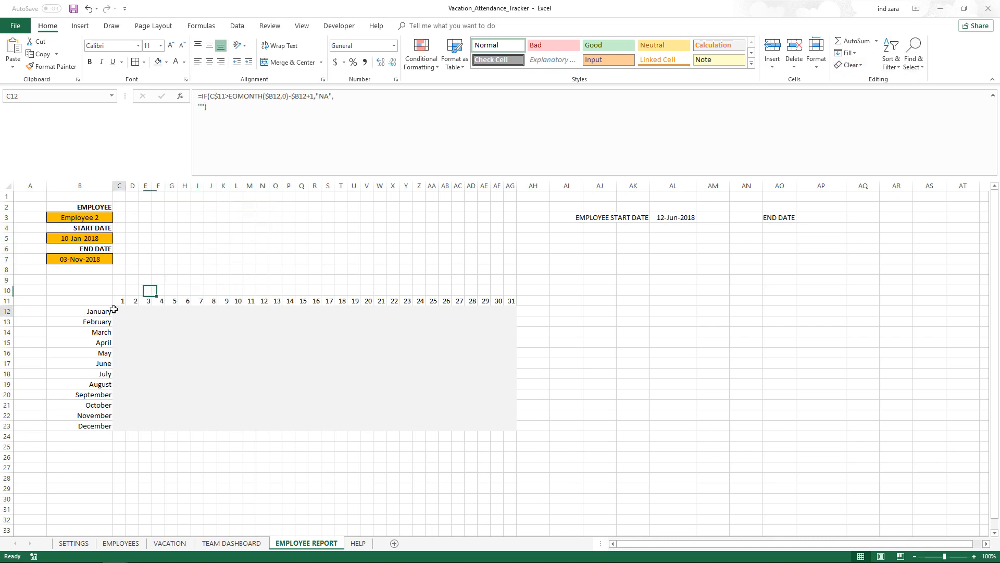
{"action": "left_click", "coordinate": [258, 130]}
{"action": "key", "text": "Escape"}
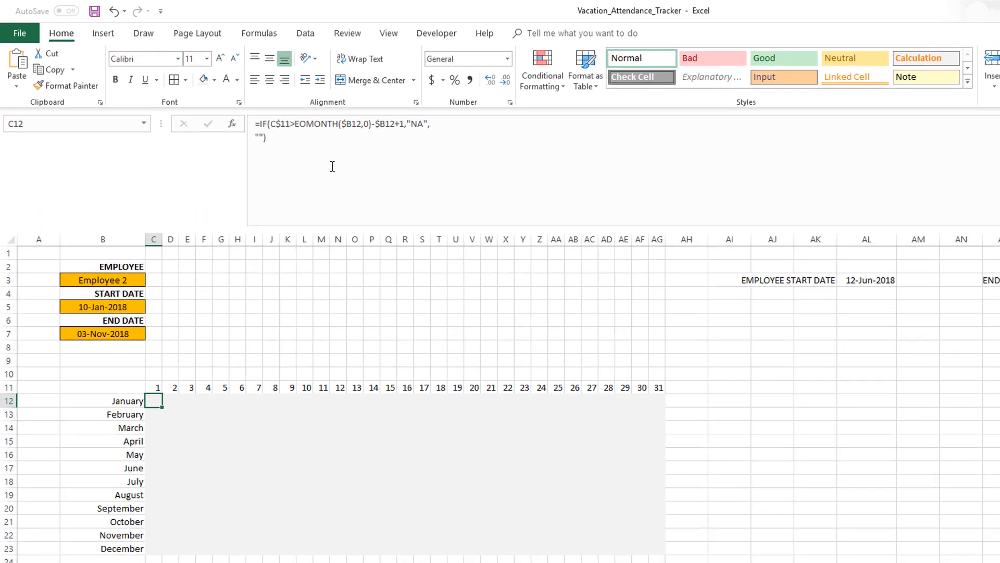
{"action": "key", "text": "shift+Right"}
{"action": "key", "text": "shift+Right"}
{"action": "key", "text": "shift+Right"}
{"action": "key", "text": "shift+Right"}
{"action": "key", "text": "shift+Right"}
{"action": "key", "text": "shift+Right"}
{"action": "key", "text": "shift+Right"}
{"action": "key", "text": "shift+Right"}
{"action": "key", "text": "shift+Right"}
{"action": "key", "text": "shift+Right"}
{"action": "key", "text": "shift+Right"}
{"action": "key", "text": "shift+Right"}
{"action": "key", "text": "shift+Right"}
{"action": "key", "text": "shift+Right"}
{"action": "key", "text": "shift+Right"}
{"action": "key", "text": "shift+Right"}
{"action": "key", "text": "shift+Right"}
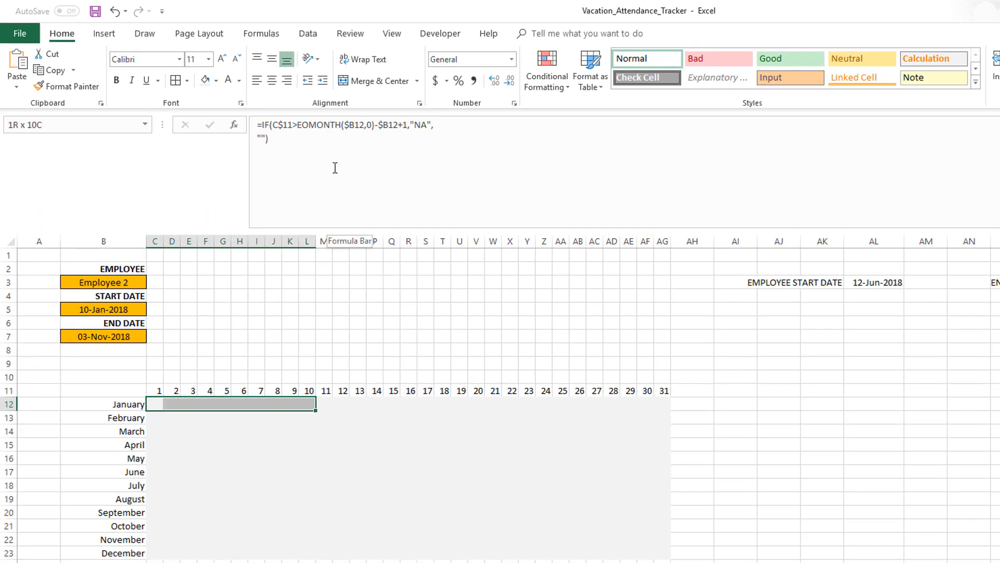
{"action": "key", "text": "shift+Right"}
{"action": "key", "text": "shift+Right"}
{"action": "key", "text": "shift+Right"}
{"action": "key", "text": "shift+Right"}
{"action": "key", "text": "shift+Right"}
{"action": "key", "text": "shift+Right"}
{"action": "key", "text": "shift+Right"}
{"action": "key", "text": "shift+Right"}
{"action": "key", "text": "shift+Right"}
{"action": "key", "text": "shift+Right"}
{"action": "key", "text": "shift+Right"}
{"action": "key", "text": "shift+Right"}
{"action": "key", "text": "shift+Right"}
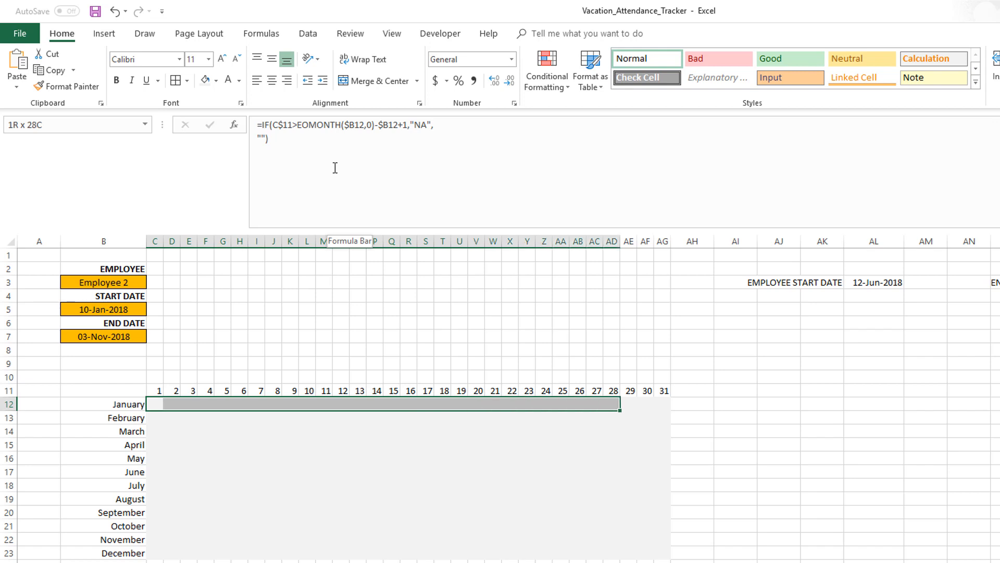
{"action": "key", "text": "shift+Down"}
{"action": "key", "text": "shift+Down"}
{"action": "key", "text": "shift+Down"}
{"action": "key", "text": "shift+Down"}
{"action": "key", "text": "shift+Down"}
{"action": "key", "text": "shift+Down"}
{"action": "key", "text": "shift+Down"}
{"action": "key", "text": "shift+Down"}
{"action": "key", "text": "shift+Down"}
{"action": "key", "text": "shift+Down"}
{"action": "key", "text": "shift+Down"}
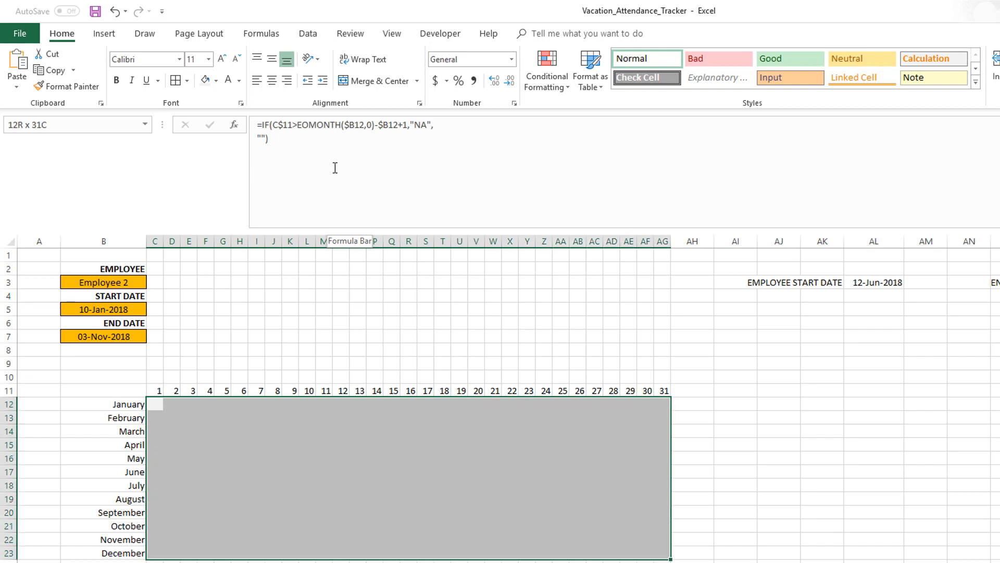
{"action": "left_click", "coordinate": [335, 167]}
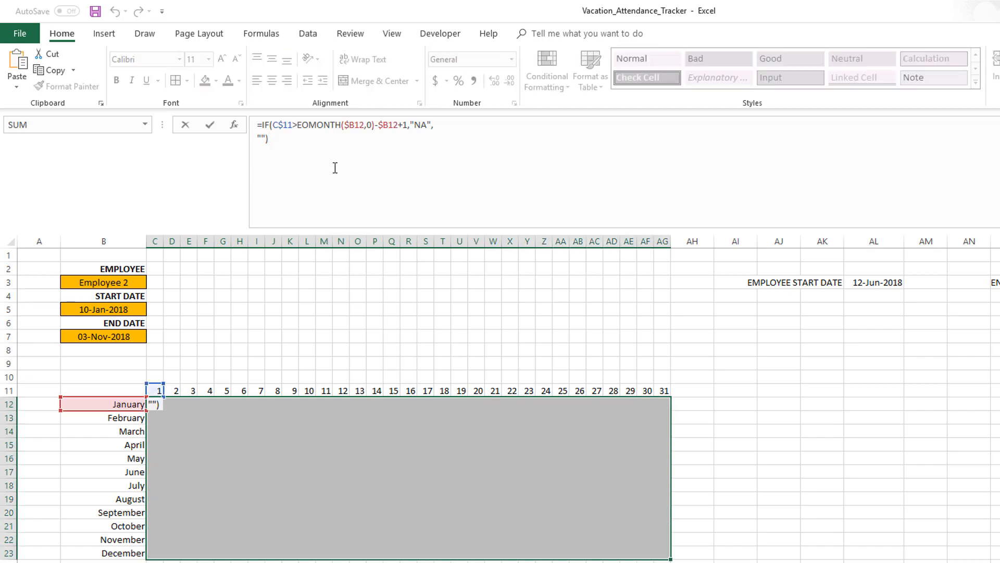
{"action": "key", "text": "ctrl+Return"}
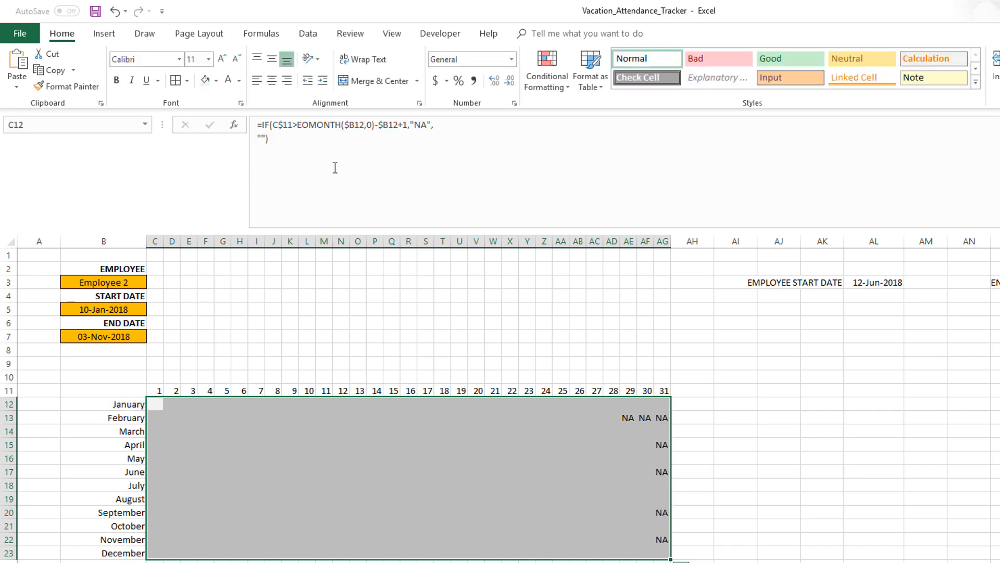
Inspect the copied formulas in the February and April day-end NA cells of the grid
{"action": "left_click", "coordinate": [630, 419]}
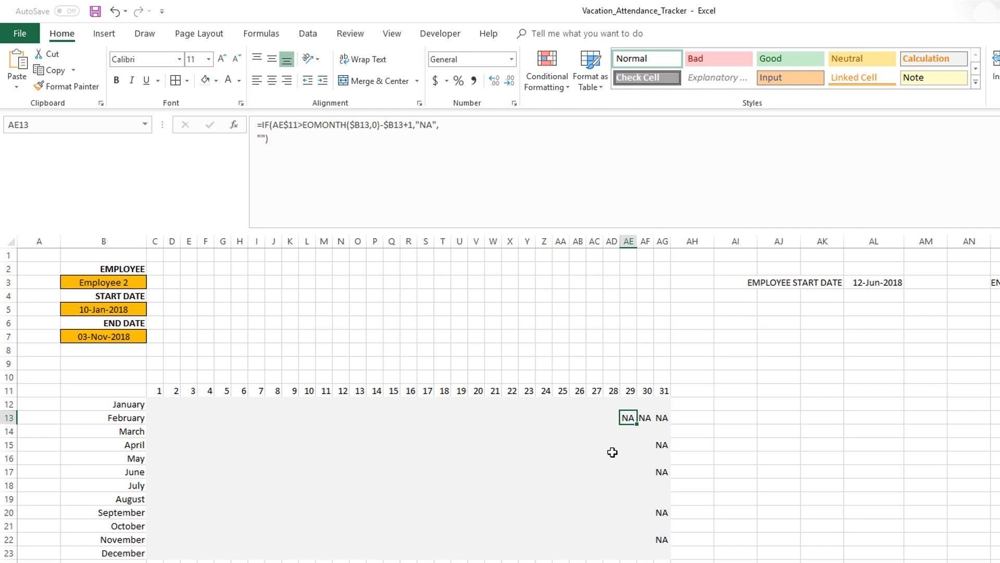
{"action": "left_click", "coordinate": [661, 443]}
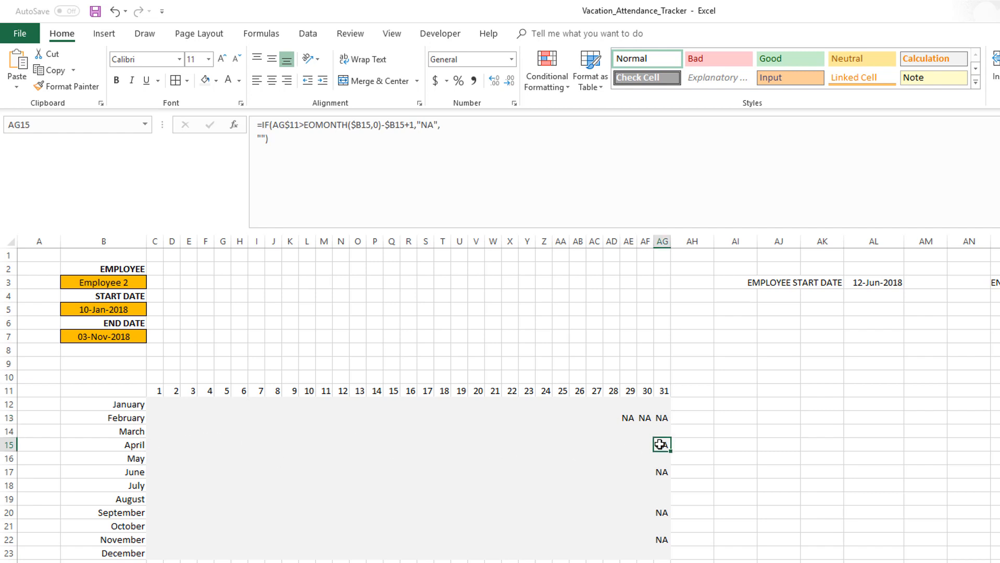
In C12's formula, add a new line before the empty-string result and start a nested IF(DATE(YEAR( referencing B12
{"action": "left_click", "coordinate": [158, 404]}
{"action": "left_click", "coordinate": [437, 128]}
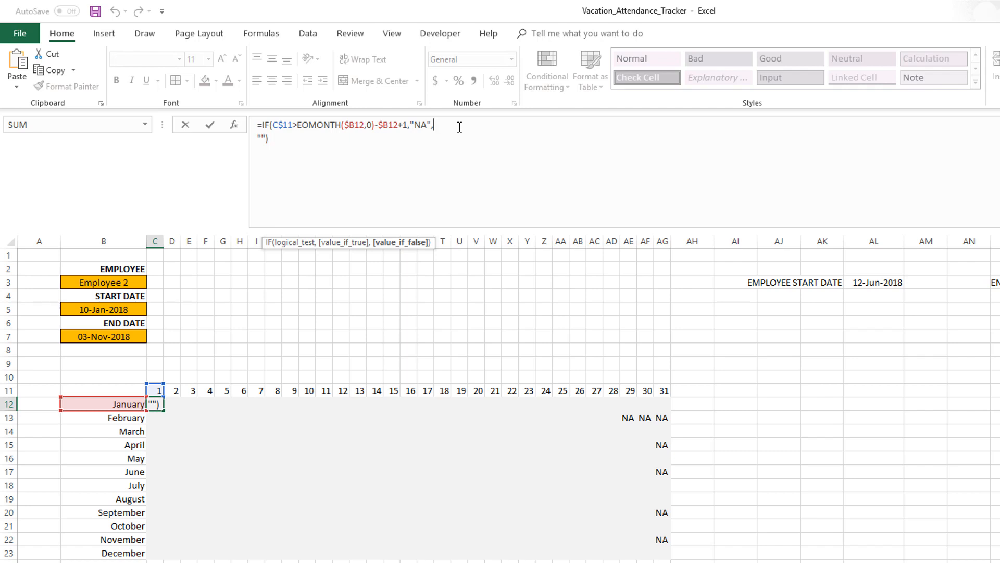
{"action": "key", "text": "alt+Return"}
{"action": "type", "text": "IF("}
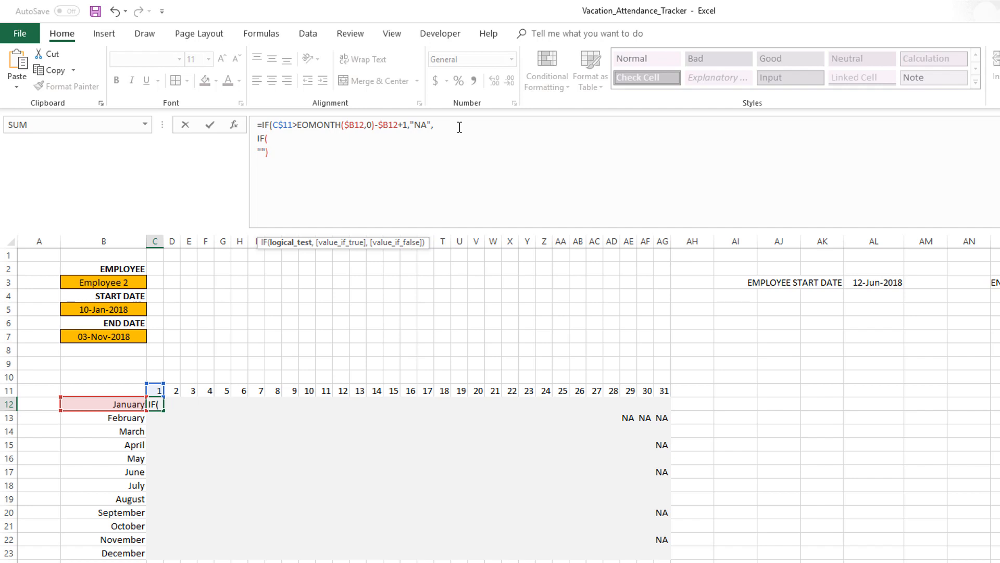
{"action": "type", "text": "DATE("}
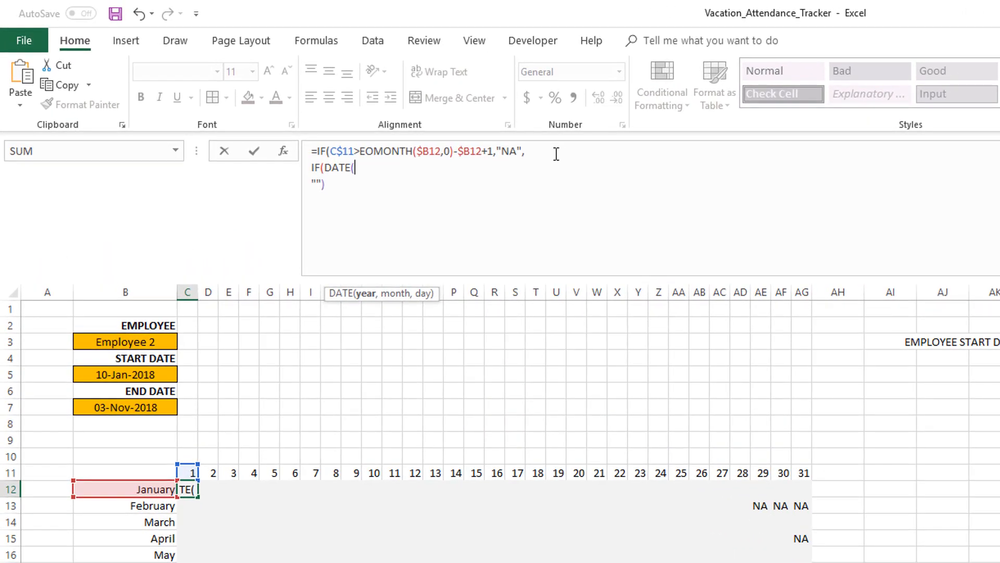
{"action": "type", "text": "YEAR*"}
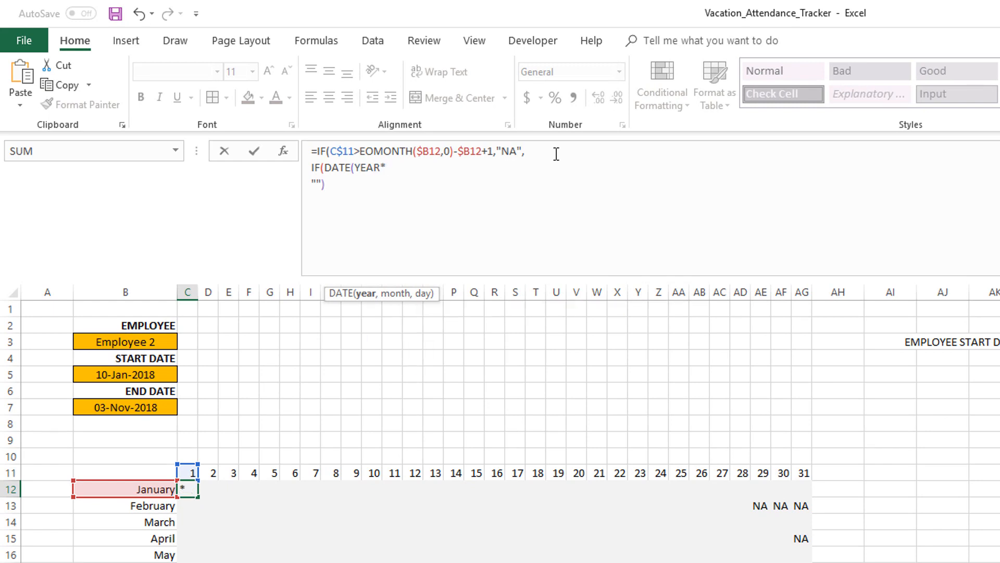
{"action": "key", "text": "BackSpace"}
{"action": "type", "text": "("}
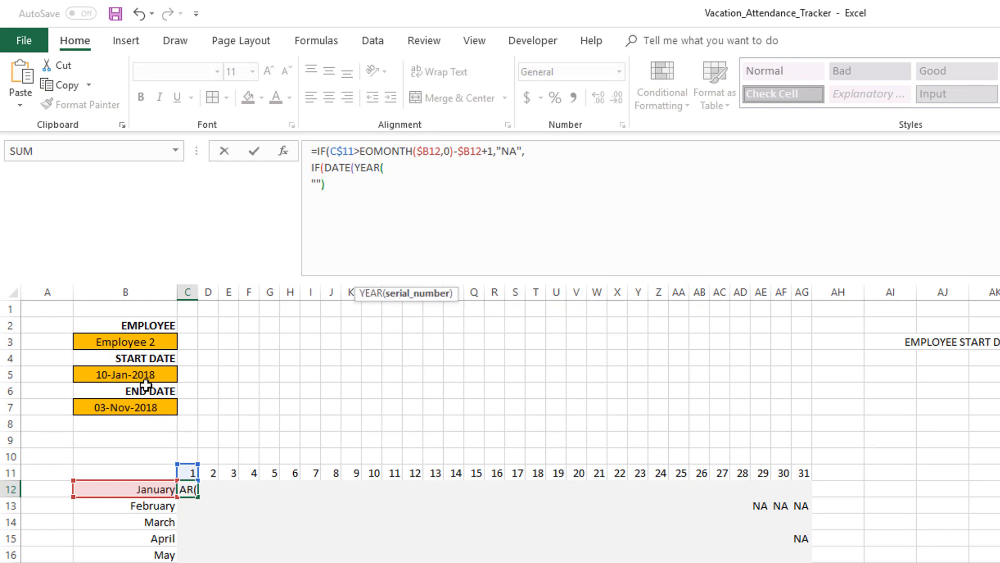
{"action": "left_click", "coordinate": [137, 485]}
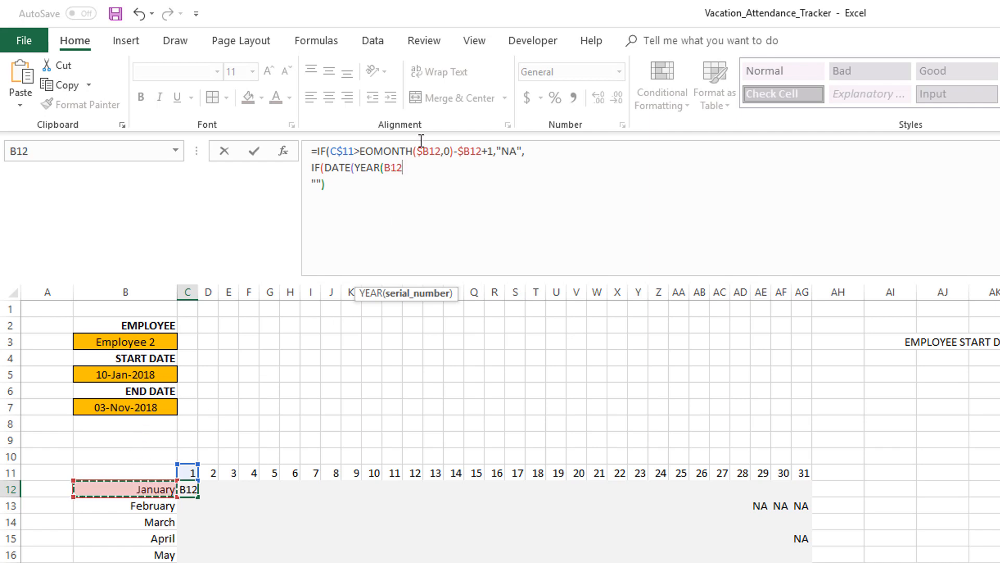
Lock the column as $B12 in YEAR and add MONTH($B12) as the DATE's month argument
{"action": "left_click", "coordinate": [390, 167]}
{"action": "type", "text": "$"}
{"action": "key", "text": "Right"}
{"action": "key", "text": "Right"}
{"action": "key", "text": "Right"}
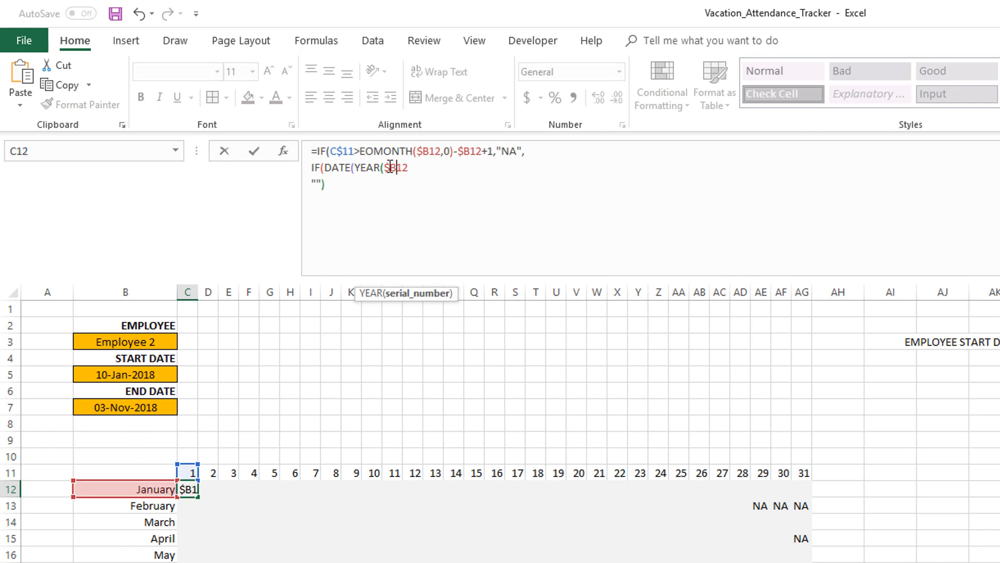
{"action": "type", "text": "),MONTH("}
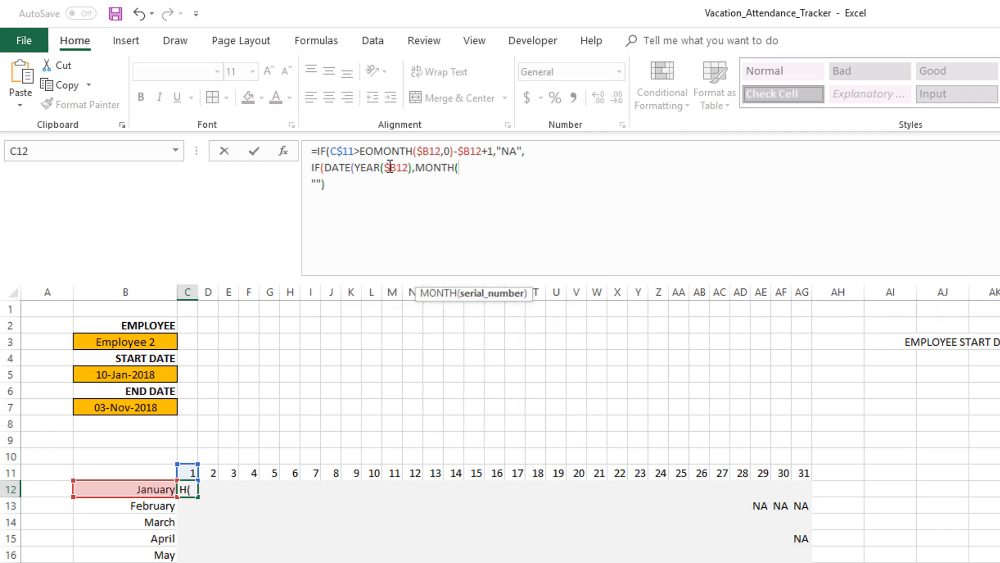
{"action": "left_click", "coordinate": [162, 488]}
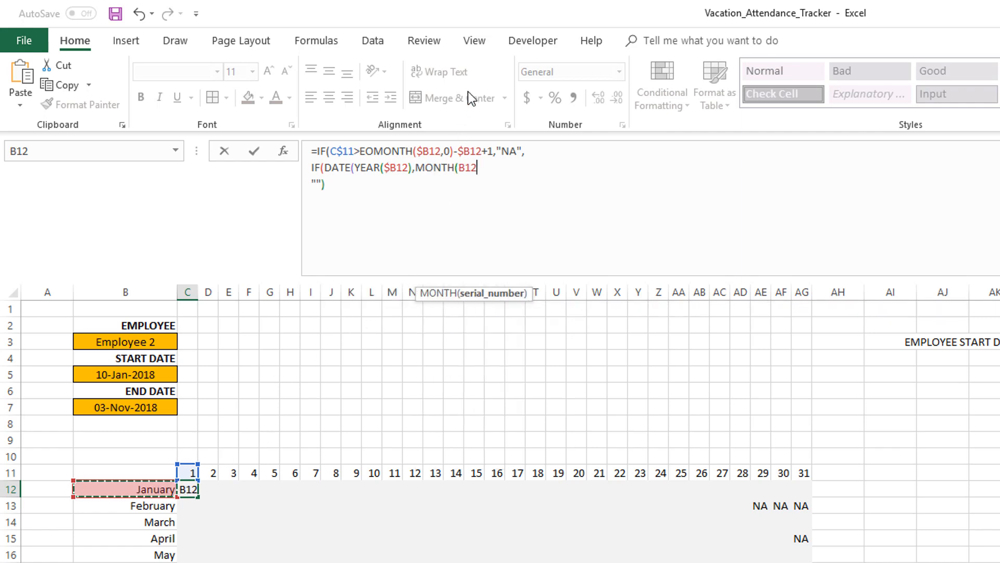
{"action": "left_click", "coordinate": [459, 168]}
{"action": "type", "text": "$"}
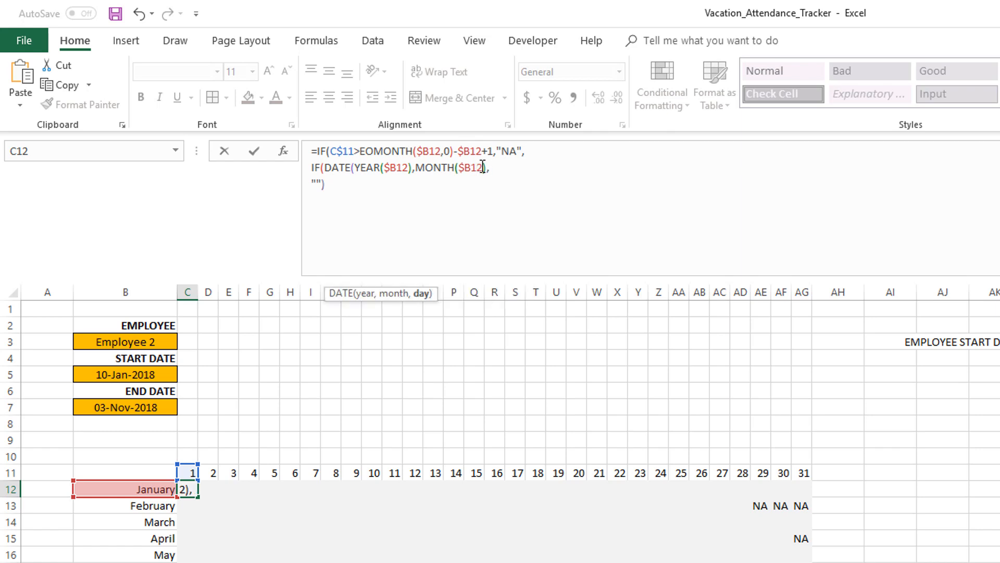
Add $C11 as the DATE's day argument and close the DATE function
{"action": "left_click", "coordinate": [186, 473]}
{"action": "left_click", "coordinate": [496, 169]}
{"action": "type", "text": "$C11"}
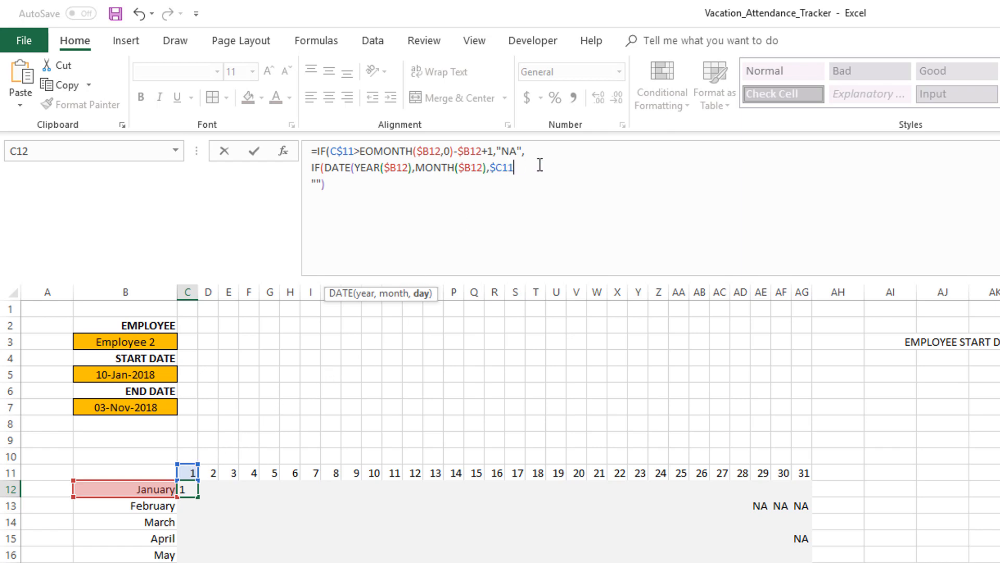
{"action": "type", "text": ")"}
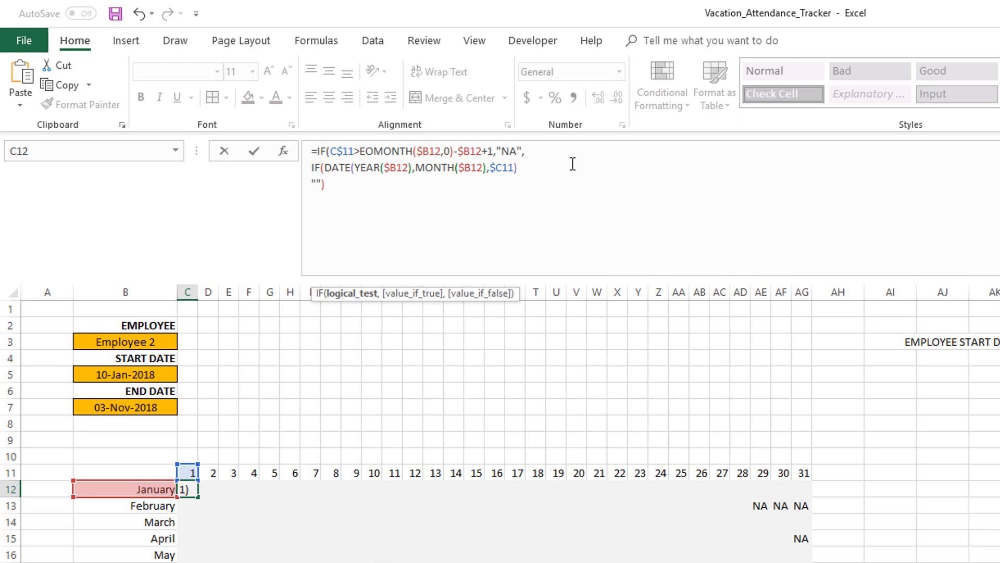
Compare the DATE as less than I_ER_START, the start-date cell, and add "NA" after it
{"action": "left_click_drag", "start_coordinate": [325, 166], "coordinate": [523, 164]}
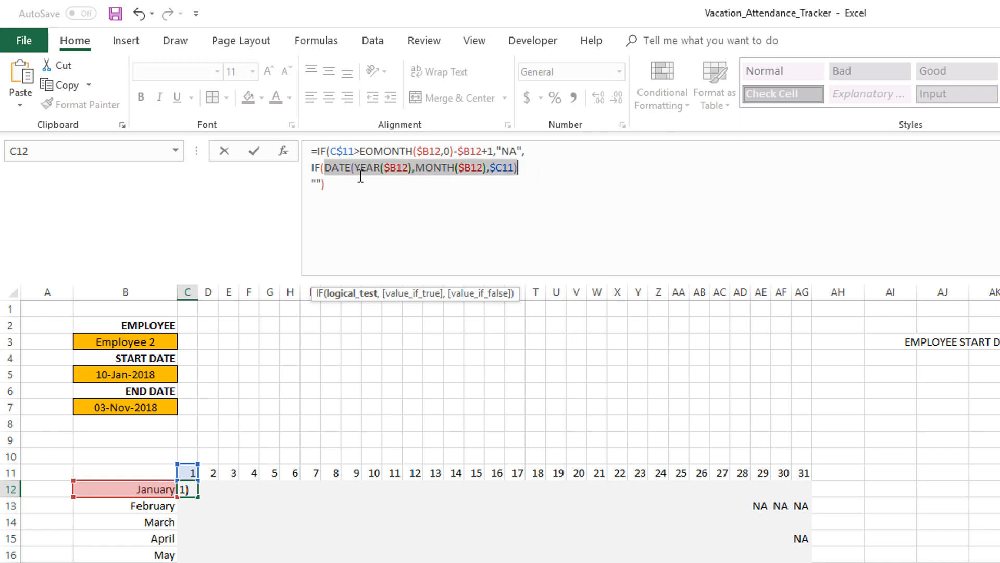
{"action": "left_click", "coordinate": [343, 168]}
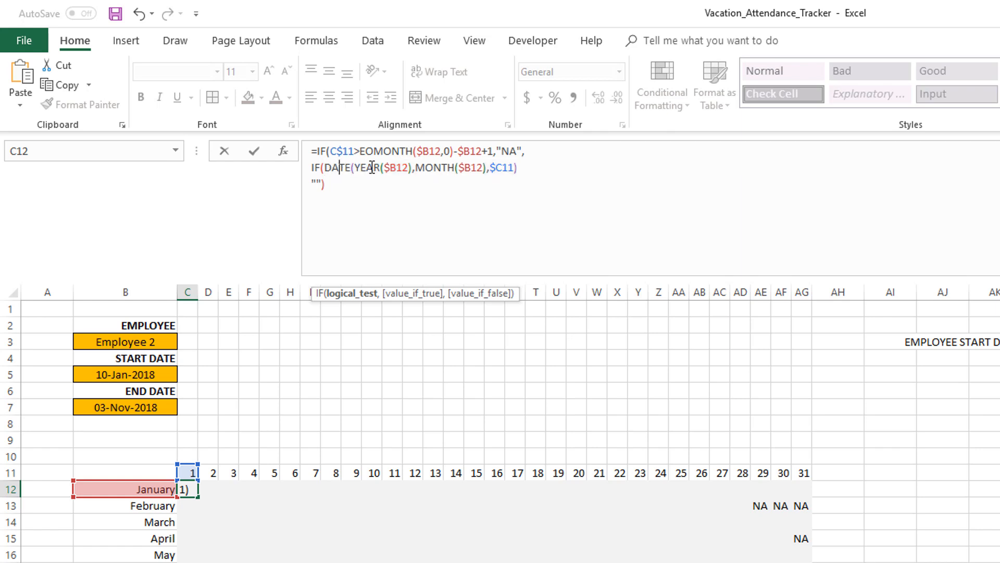
{"action": "double_click", "coordinate": [501, 167]}
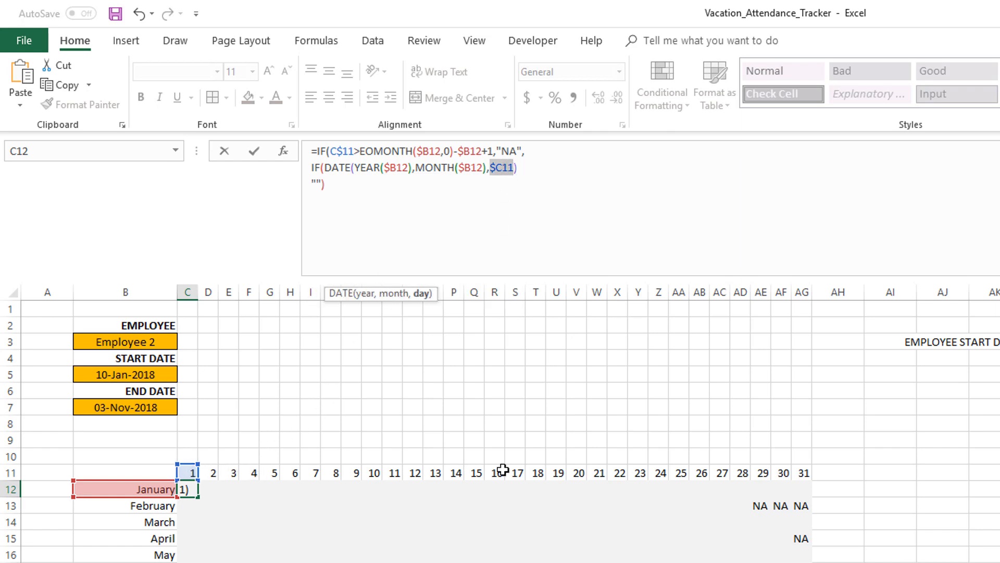
{"action": "left_click", "coordinate": [527, 167]}
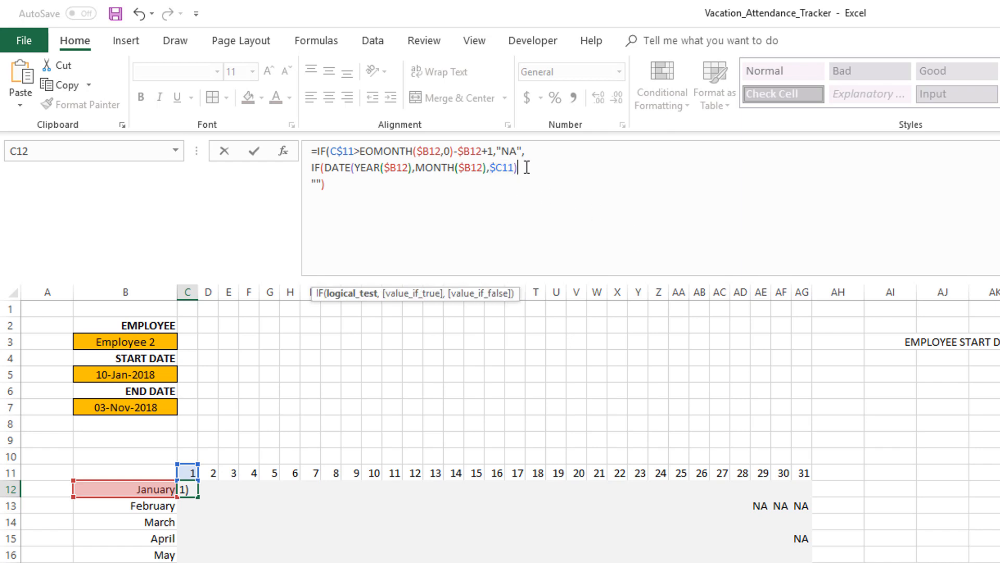
{"action": "type", "text": "<"}
{"action": "left_click", "coordinate": [156, 374]}
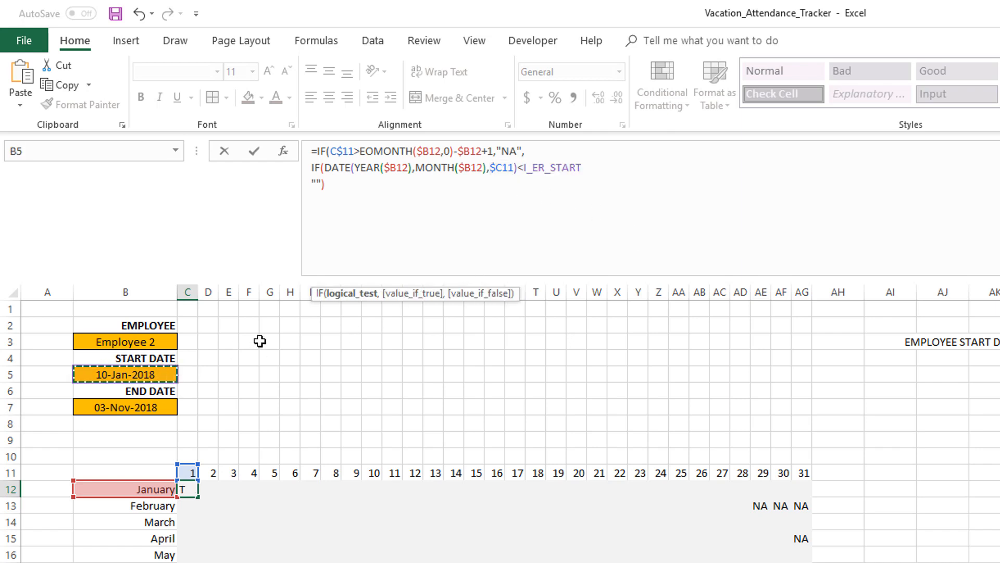
{"action": "type", "text": ",\"NA"}
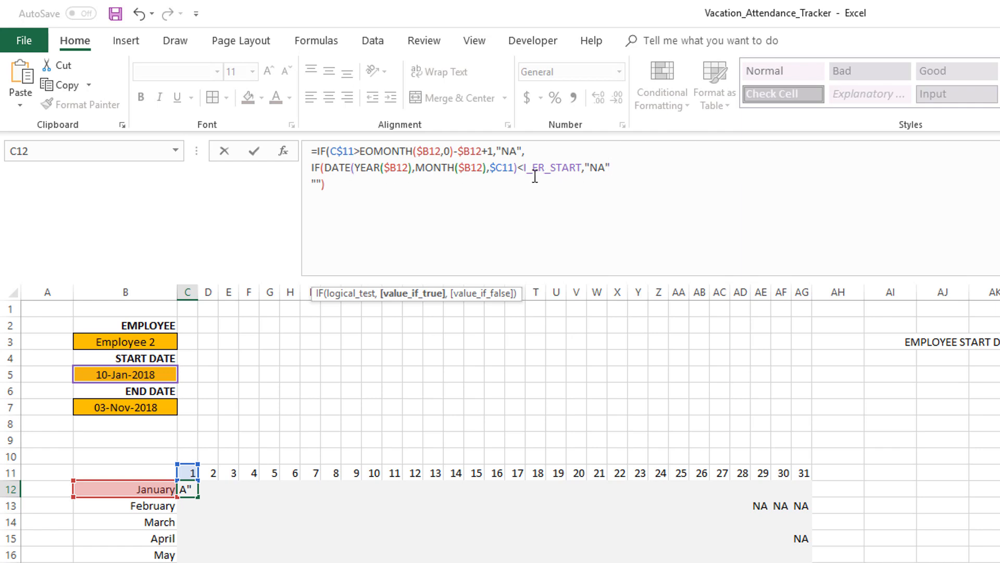
Wrap the start-date comparison in AND( and paste a copy of the comparison after it as a second argument
{"action": "left_click", "coordinate": [328, 168]}
{"action": "type", "text": "AND("}
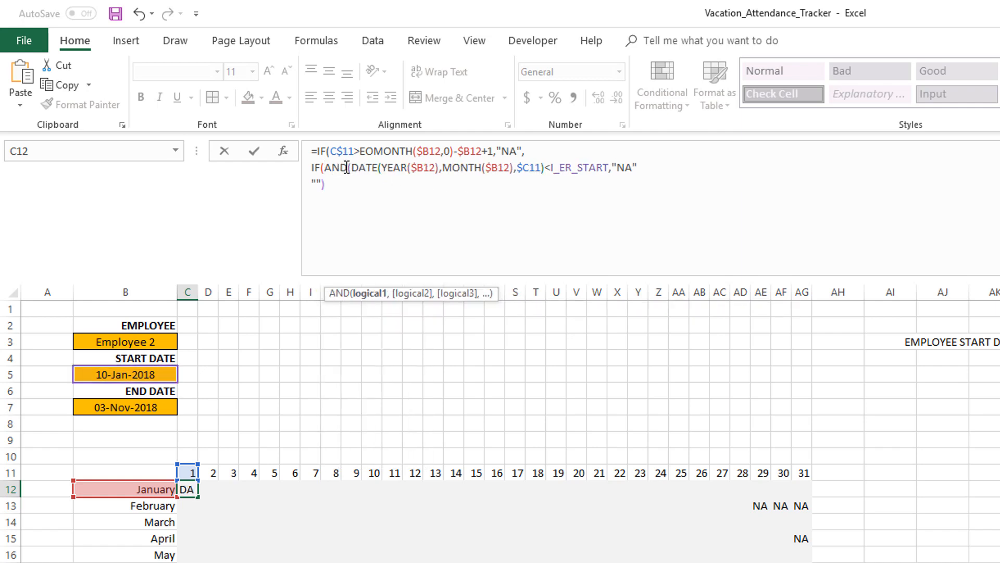
{"action": "left_click", "coordinate": [621, 168]}
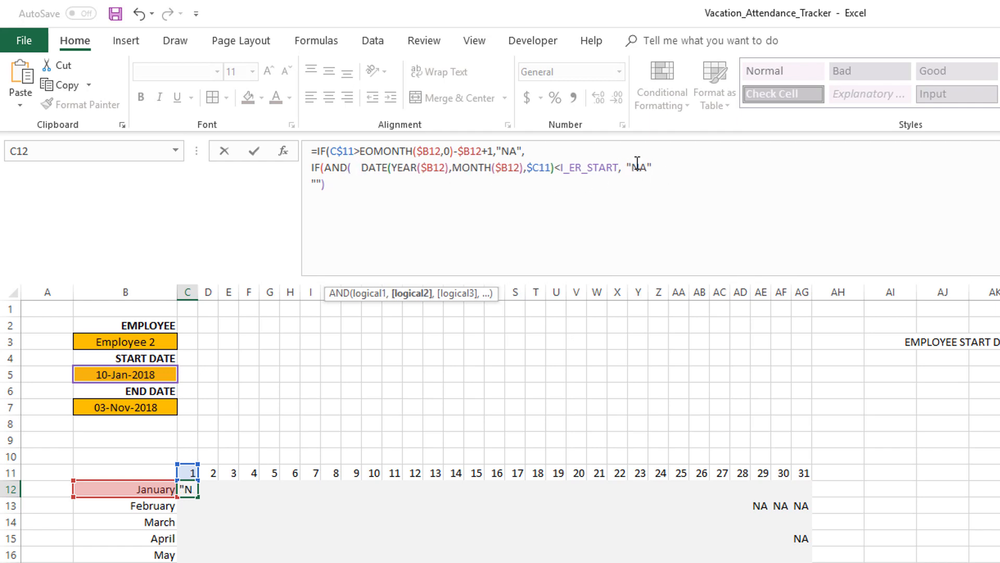
{"action": "left_click_drag", "start_coordinate": [360, 168], "coordinate": [621, 168]}
{"action": "key", "text": "ctrl+c"}
{"action": "left_click", "coordinate": [621, 168]}
{"action": "key", "text": "ctrl+v"}
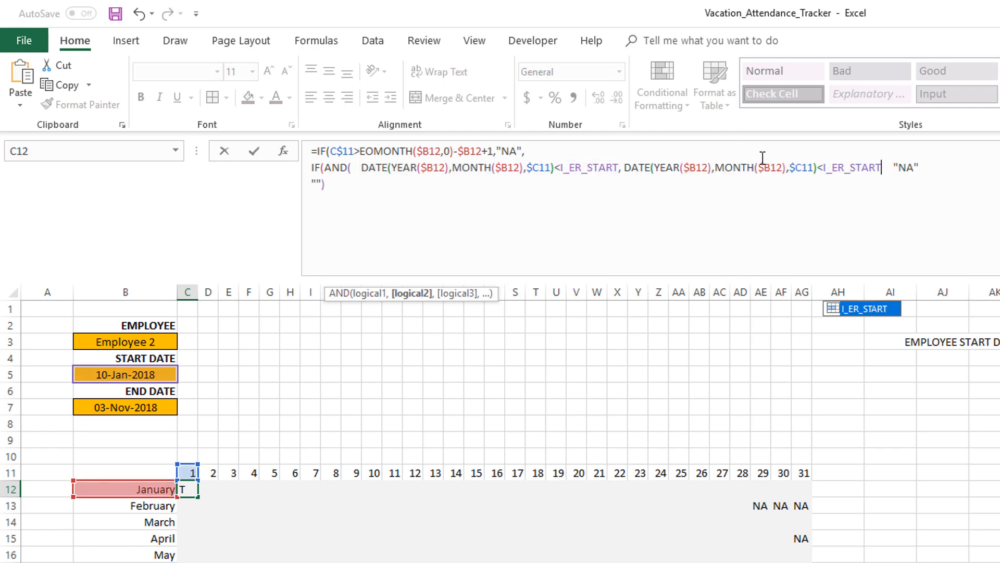
Change the copied comparison to greater than I_ER_END and close the logical function's parenthesis
{"action": "left_click", "coordinate": [823, 167]}
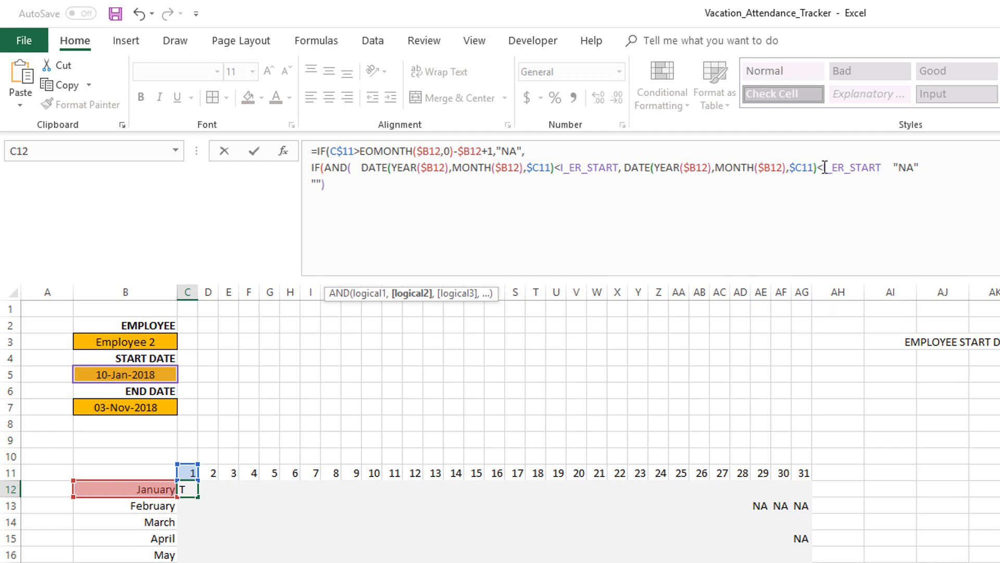
{"action": "key", "text": "BackSpace"}
{"action": "type", "text": ">"}
{"action": "left_click", "coordinate": [862, 167]}
{"action": "key", "text": "BackSpace"}
{"action": "key", "text": "BackSpace"}
{"action": "type", "text": "END"}
{"action": "key", "text": "Delete"}
{"action": "key", "text": "Delete"}
{"action": "key", "text": "Delete"}
{"action": "type", "text": ")"}
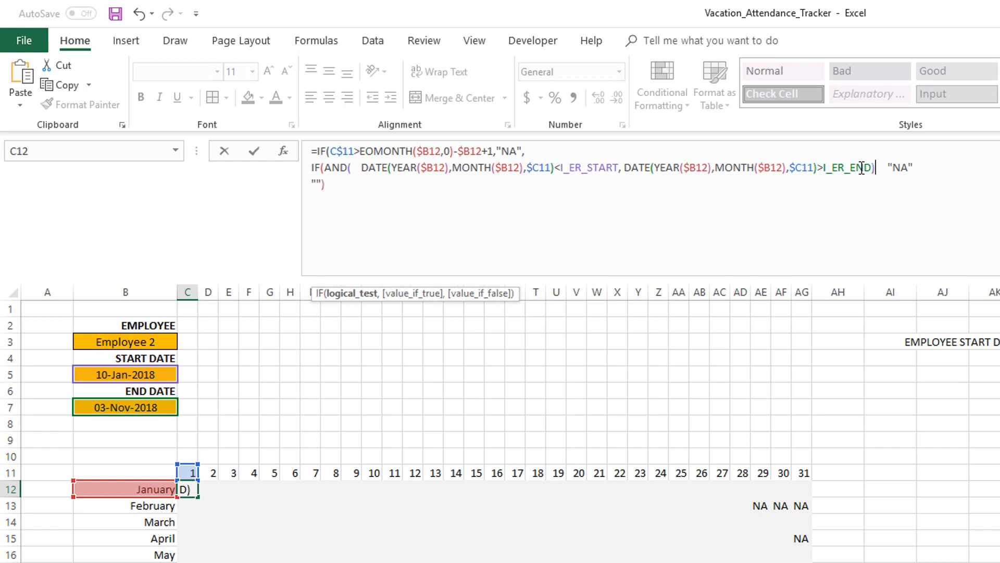
Remove the extra spaces before the first DATE comparison in the nested condition
{"action": "left_click", "coordinate": [361, 167]}
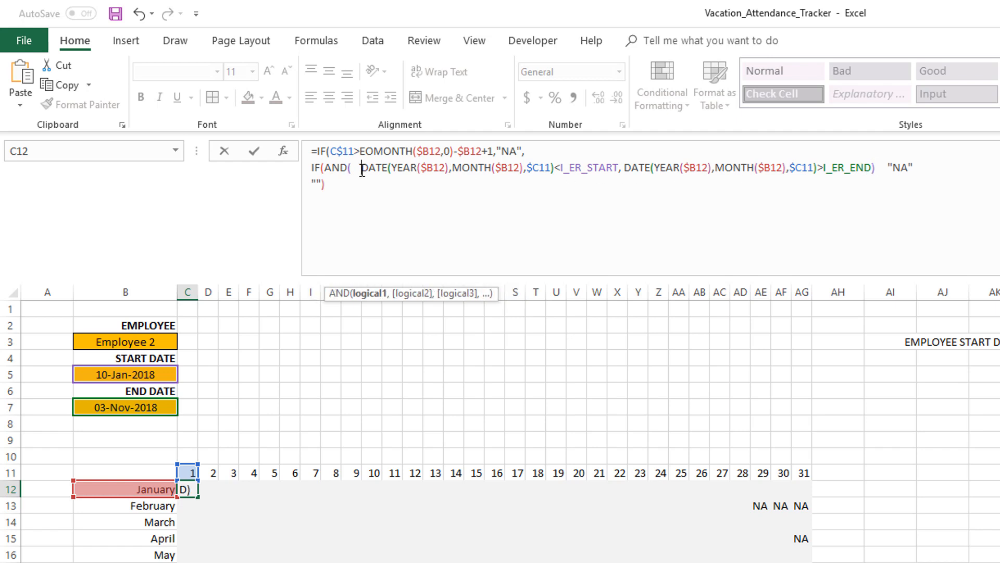
{"action": "key", "text": "BackSpace"}
{"action": "key", "text": "BackSpace"}
{"action": "key", "text": "BackSpace"}
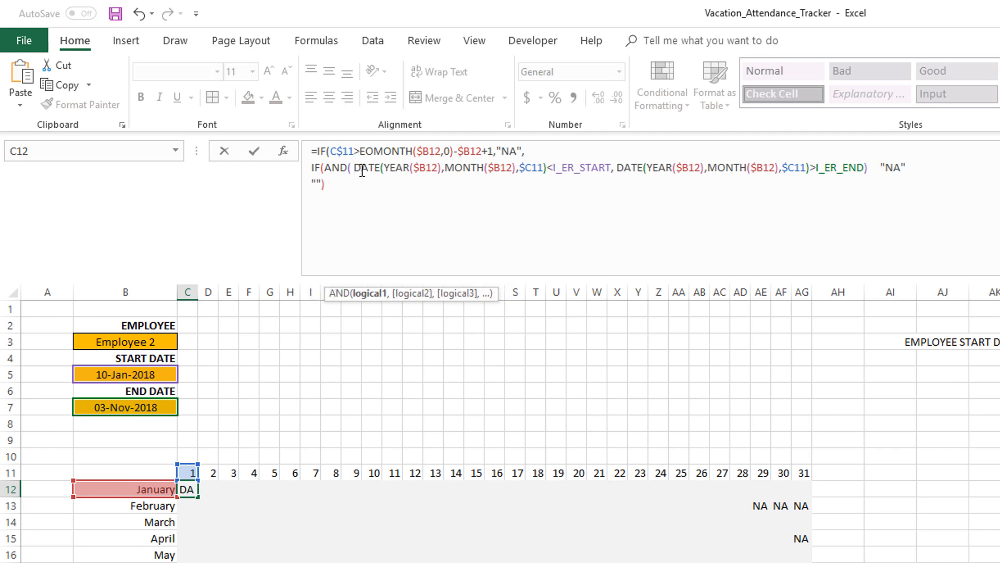
{"action": "left_click", "coordinate": [611, 167], "text": "shift"}
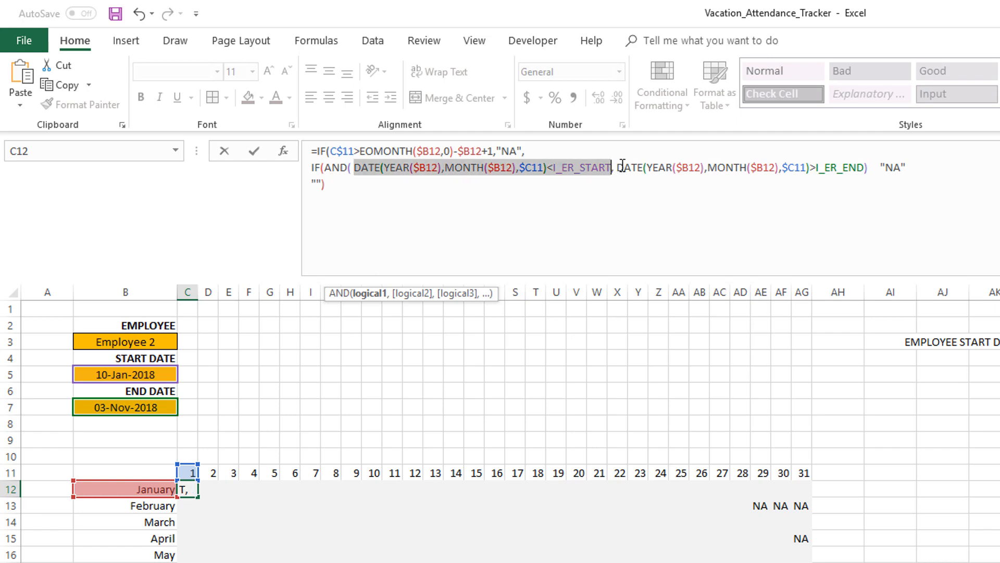
{"action": "left_click", "coordinate": [617, 168]}
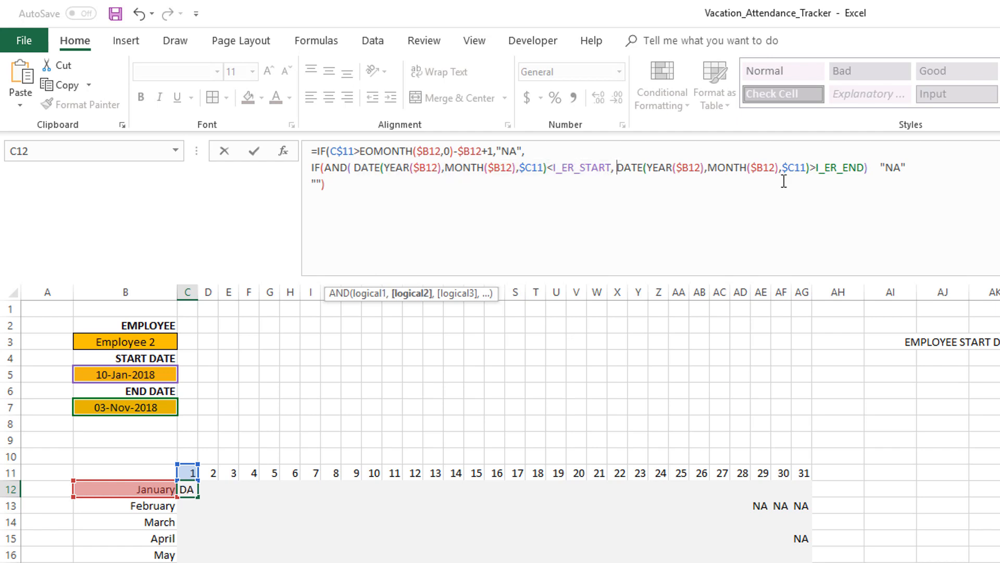
{"action": "left_click", "coordinate": [865, 167], "text": "shift"}
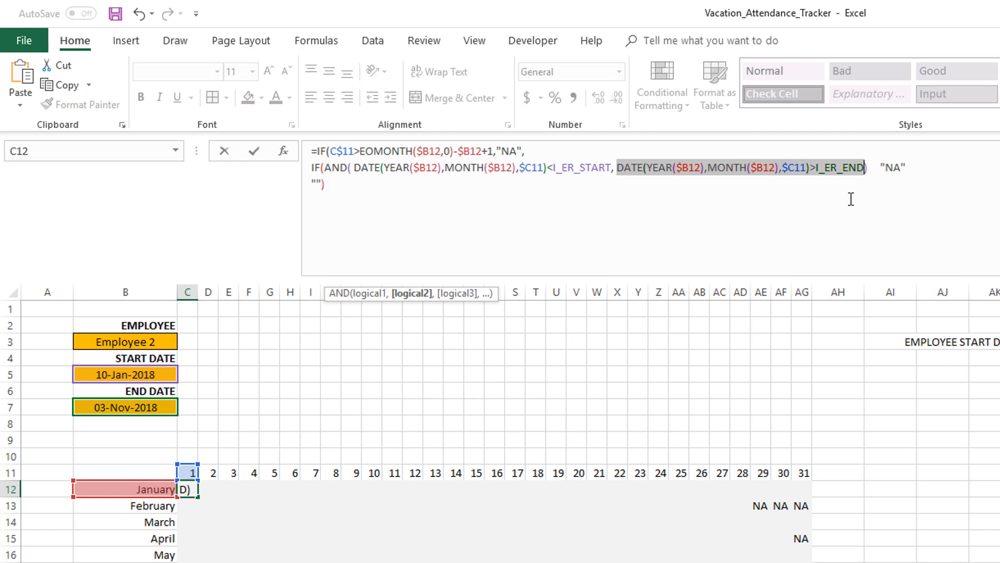
{"action": "left_click", "coordinate": [898, 167]}
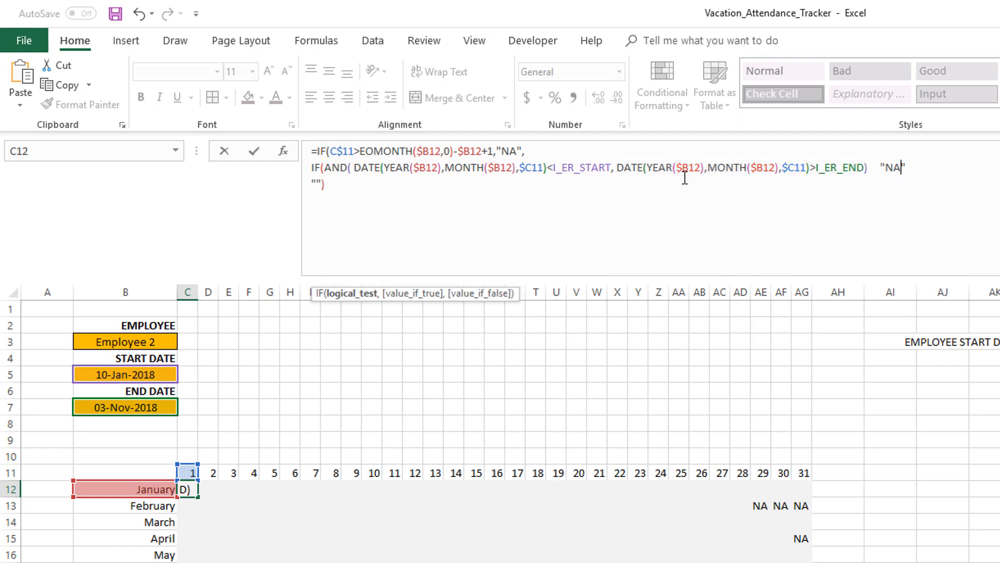
Replace AND with OR in the nested IF's condition
{"action": "left_click", "coordinate": [348, 168]}
{"action": "key", "text": "BackSpace"}
{"action": "key", "text": "BackSpace"}
{"action": "key", "text": "BackSpace"}
{"action": "type", "text": "O"}
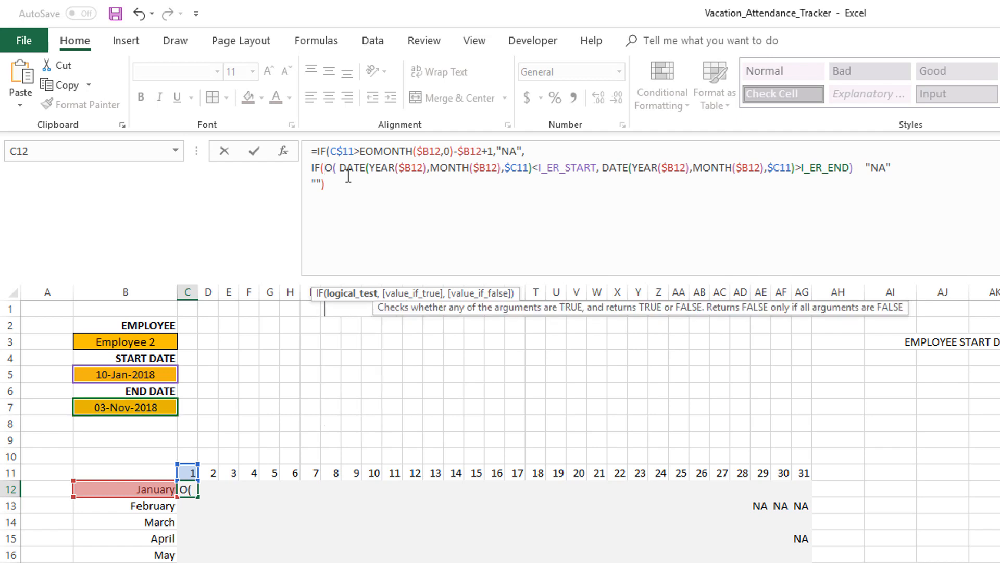
{"action": "type", "text": "R"}
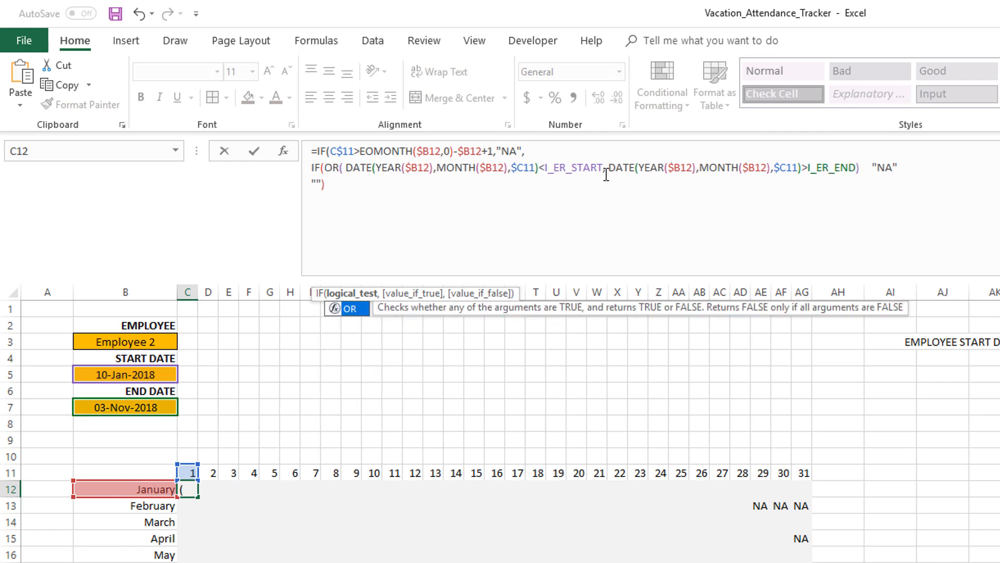
Insert commas separating the two OR comparisons and before the "NA" result in the nested IF
{"action": "left_click", "coordinate": [866, 176]}
{"action": "type", "text": ","}
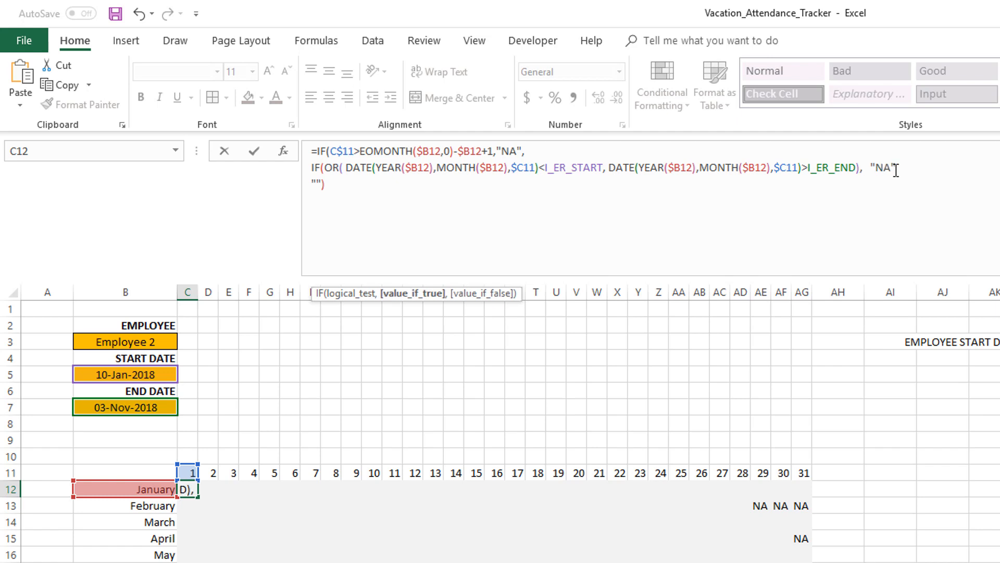
{"action": "key", "text": "Delete"}
{"action": "type", "text": ","}
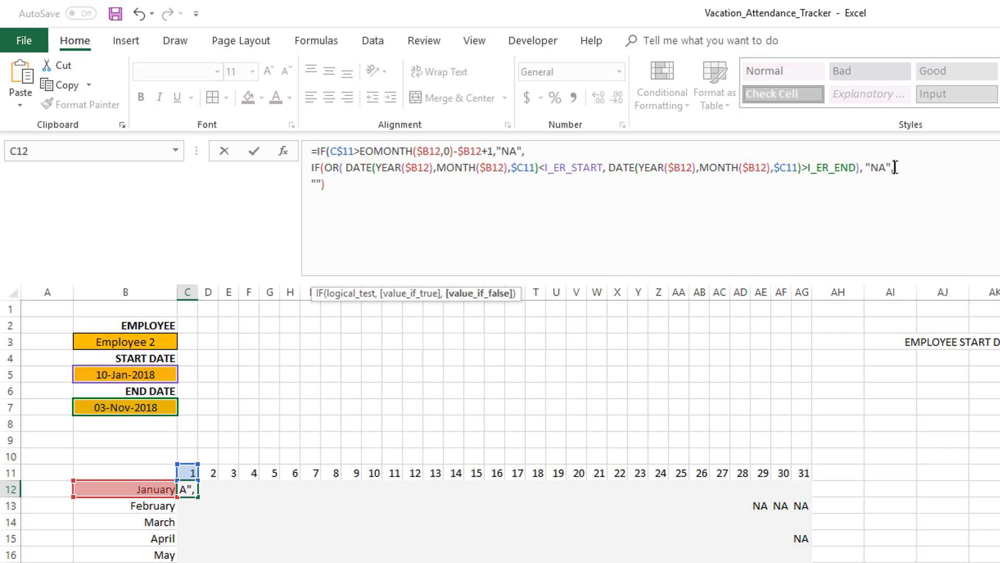
Add the closing parenthesis after the final "" argument and enter the formula in C12
{"action": "left_click", "coordinate": [332, 183]}
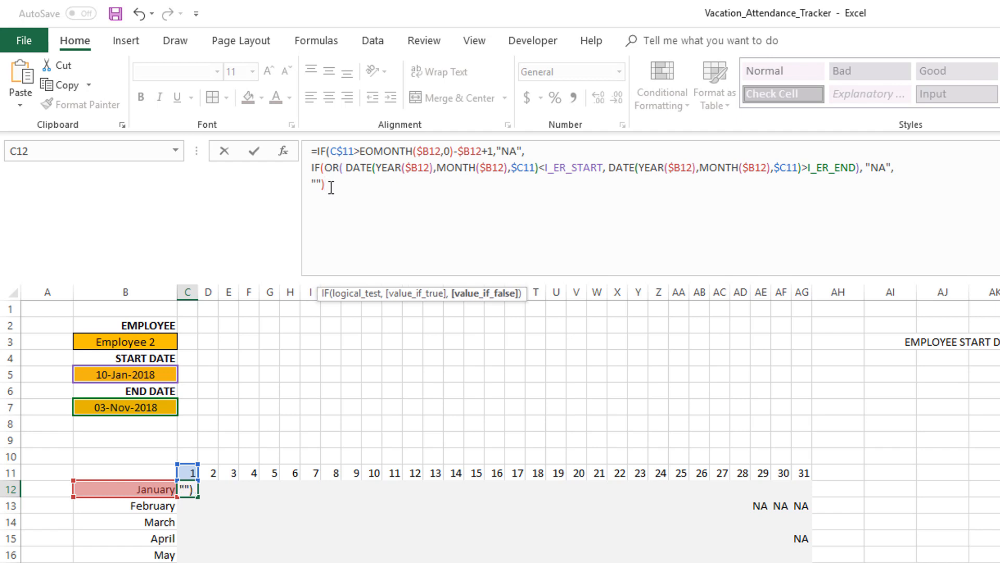
{"action": "type", "text": ")"}
{"action": "key", "text": "ctrl+Return"}
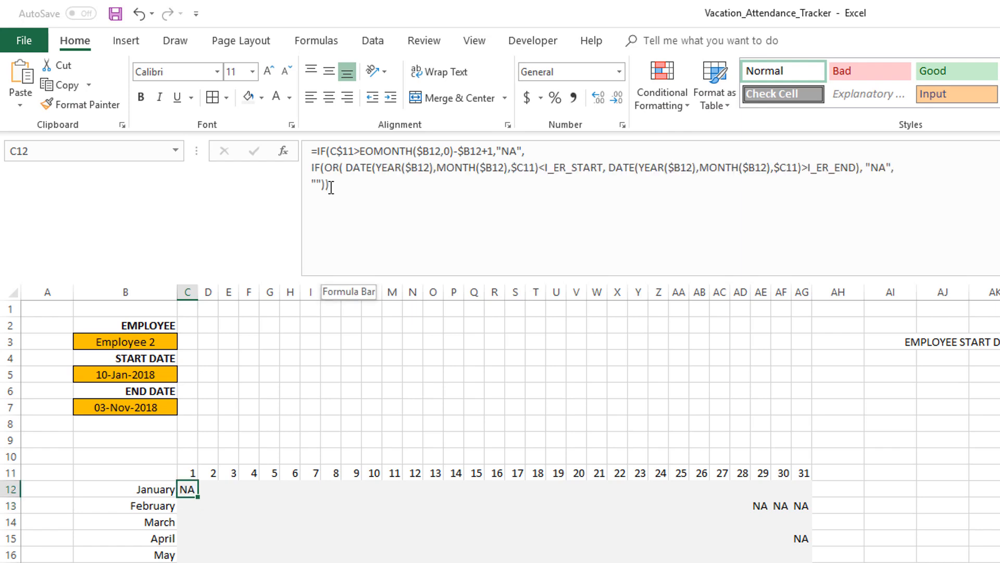
Fill the C12 formula across the whole calendar grid through AG23
{"action": "key", "text": "ctrl+shift+Right"}
{"action": "key", "text": "ctrl+shift+Down"}
{"action": "left_click", "coordinate": [352, 183]}
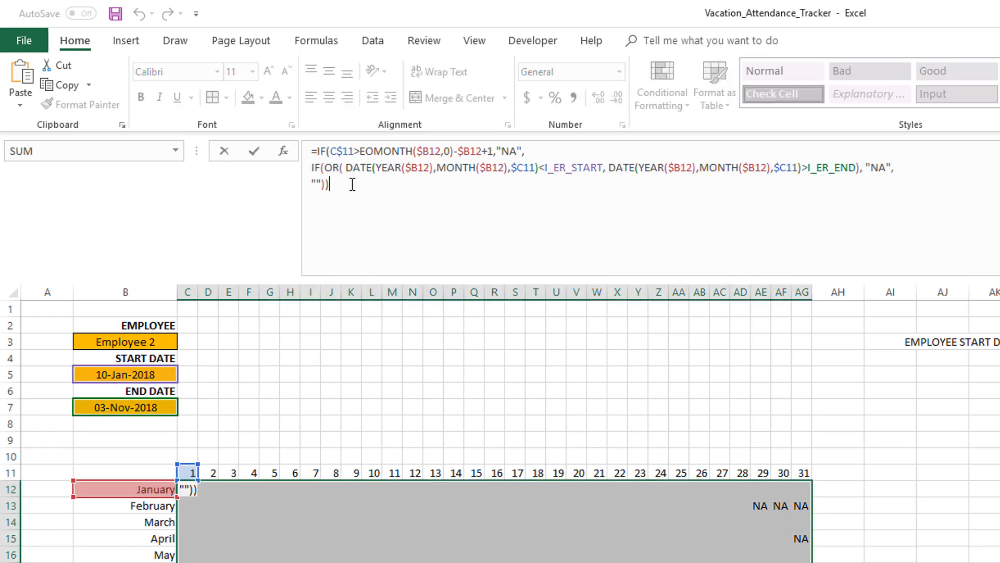
{"action": "key", "text": "ctrl+Return"}
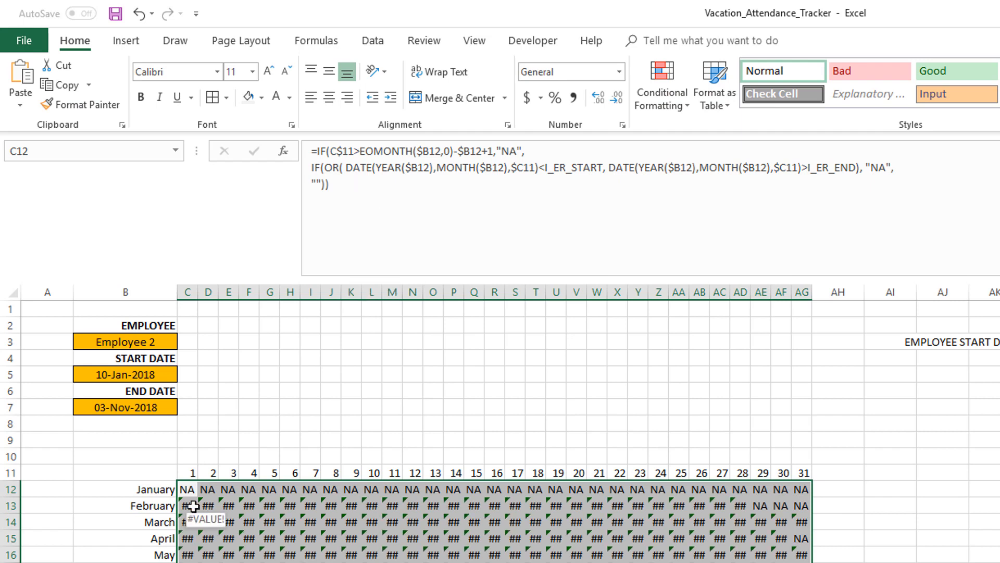
Change the day references in both DATE comparisons to C$11 and enter the formula across the selected grid
{"action": "left_click", "coordinate": [738, 178]}
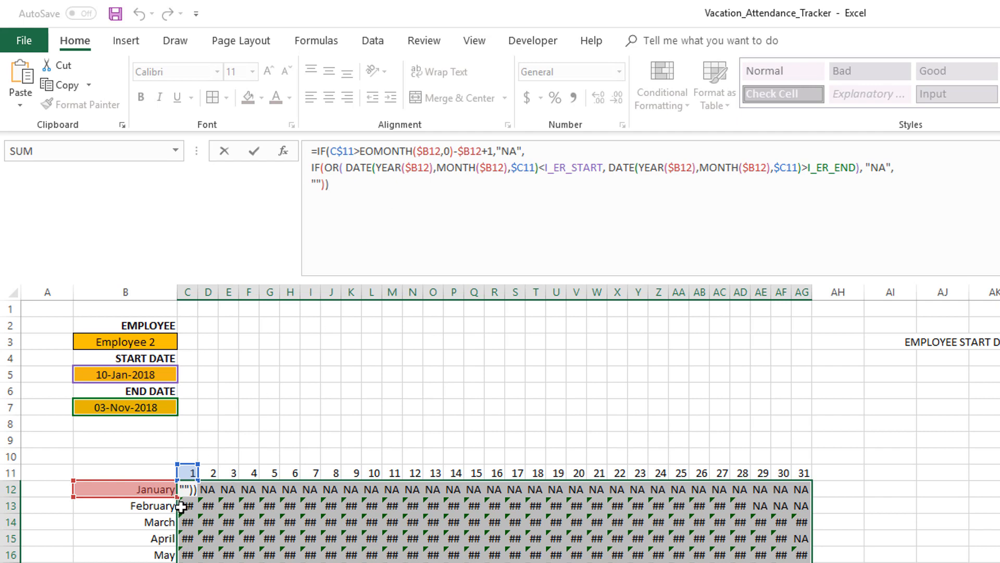
{"action": "left_click", "coordinate": [354, 168]}
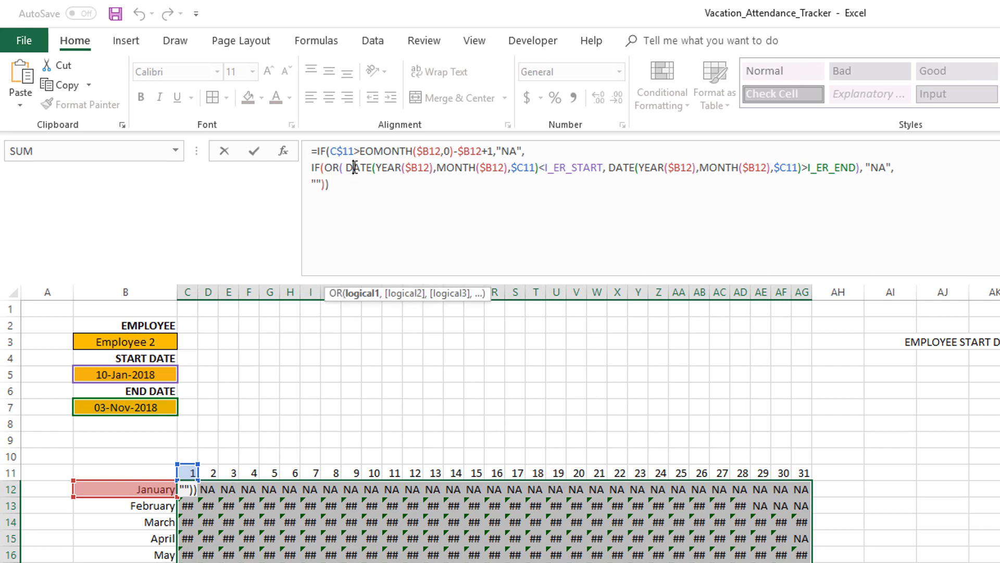
{"action": "left_click", "coordinate": [428, 169]}
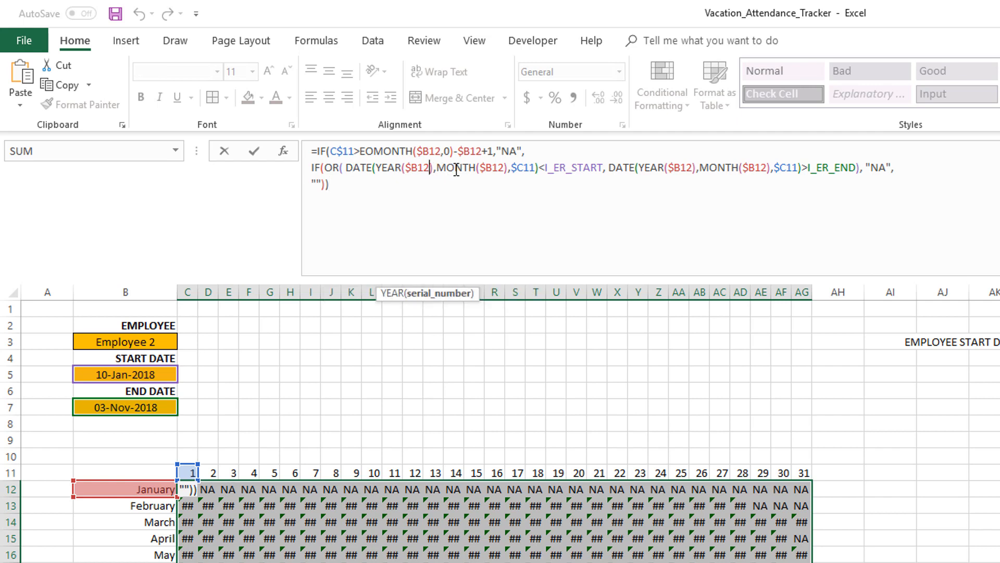
{"action": "left_click", "coordinate": [493, 170]}
{"action": "left_click", "coordinate": [525, 170]}
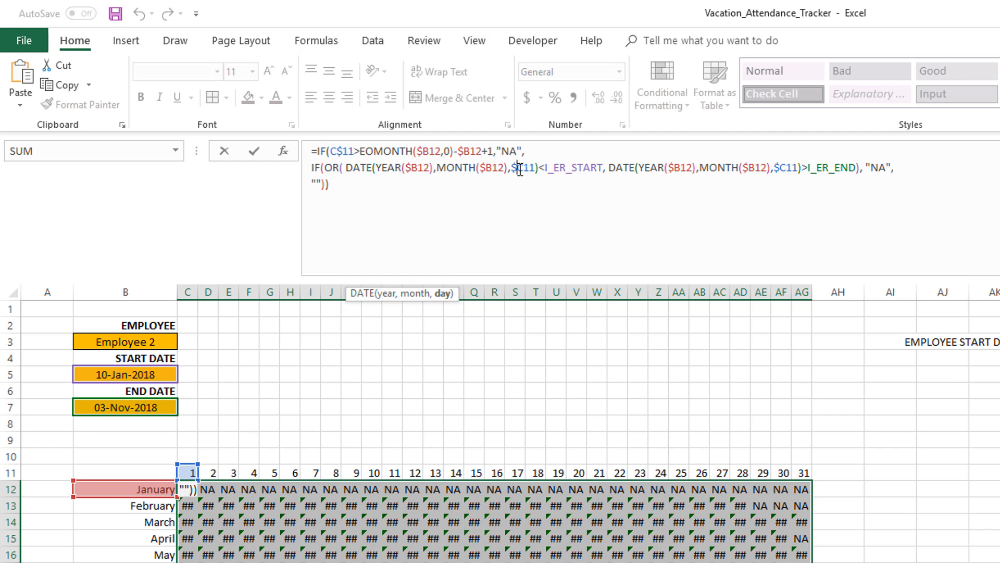
{"action": "key", "text": "BackSpace"}
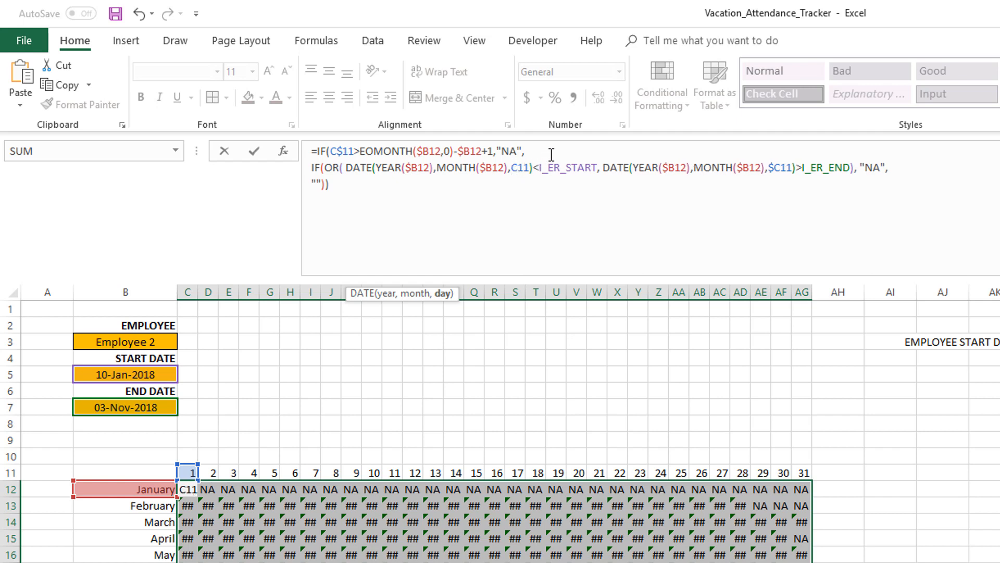
{"action": "type", "text": "$"}
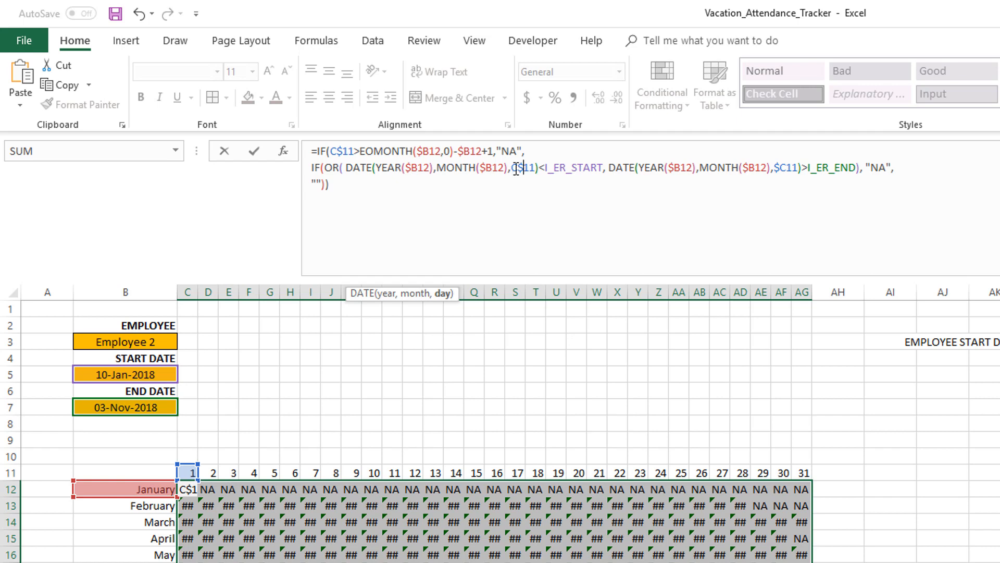
{"action": "left_click", "coordinate": [779, 167]}
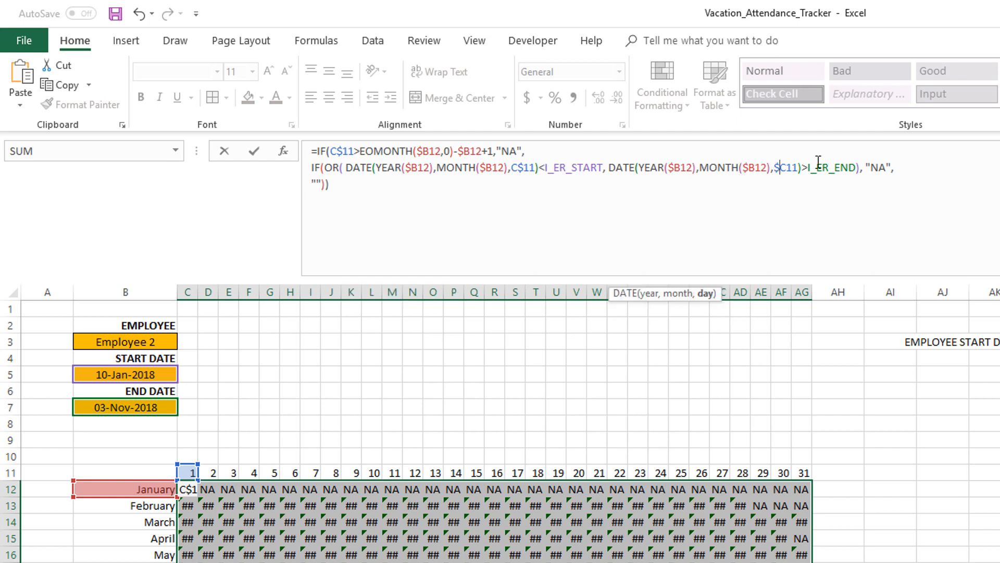
{"action": "key", "text": "BackSpace"}
{"action": "key", "text": "Right"}
{"action": "type", "text": "$"}
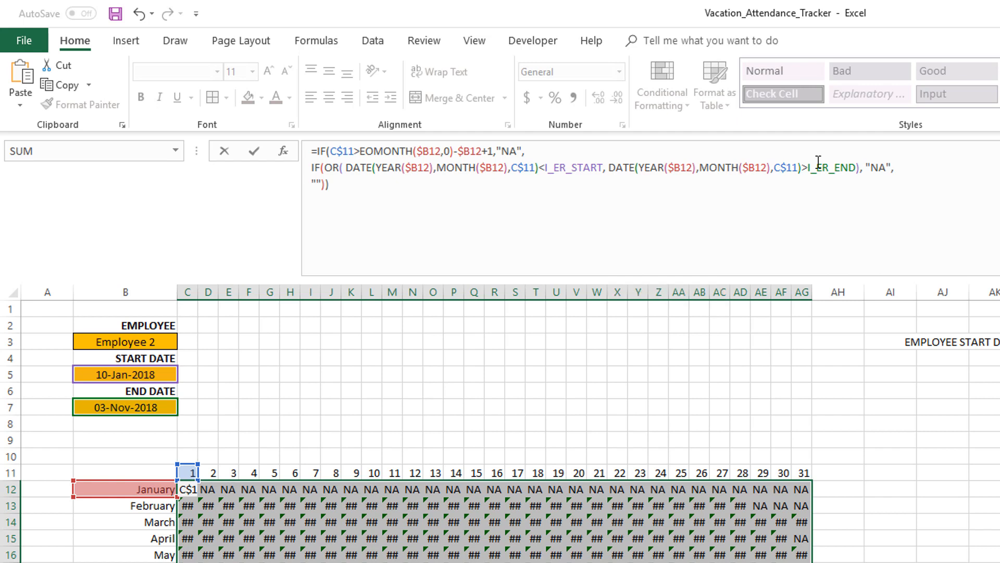
{"action": "key", "text": "ctrl+Return"}
Reselect the calendar grid and fill the corrected formula into it
{"action": "left_click_drag", "start_coordinate": [198, 496], "coordinate": [805, 561]}
{"action": "left_click", "coordinate": [475, 191]}
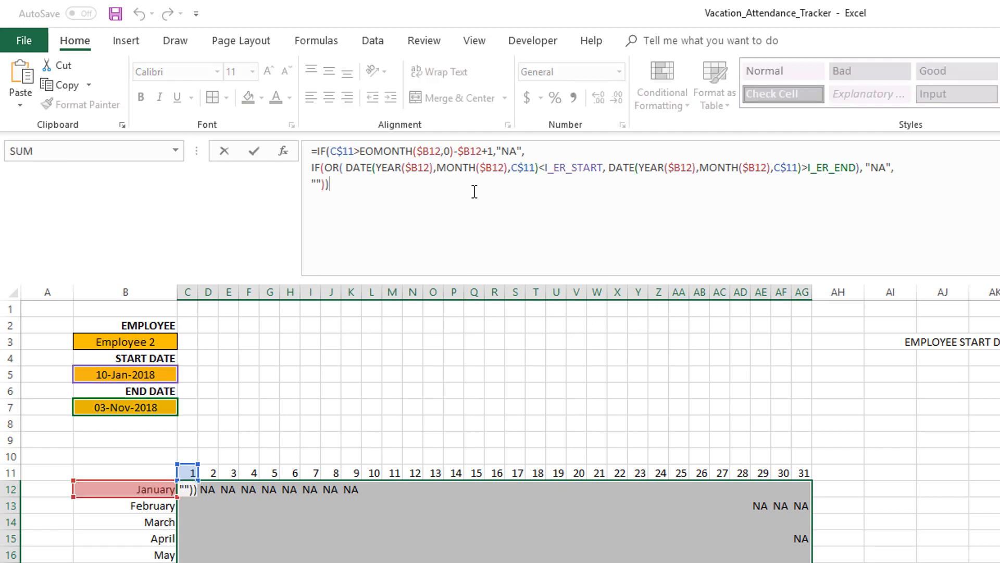
{"action": "key", "text": "ctrl+Return"}
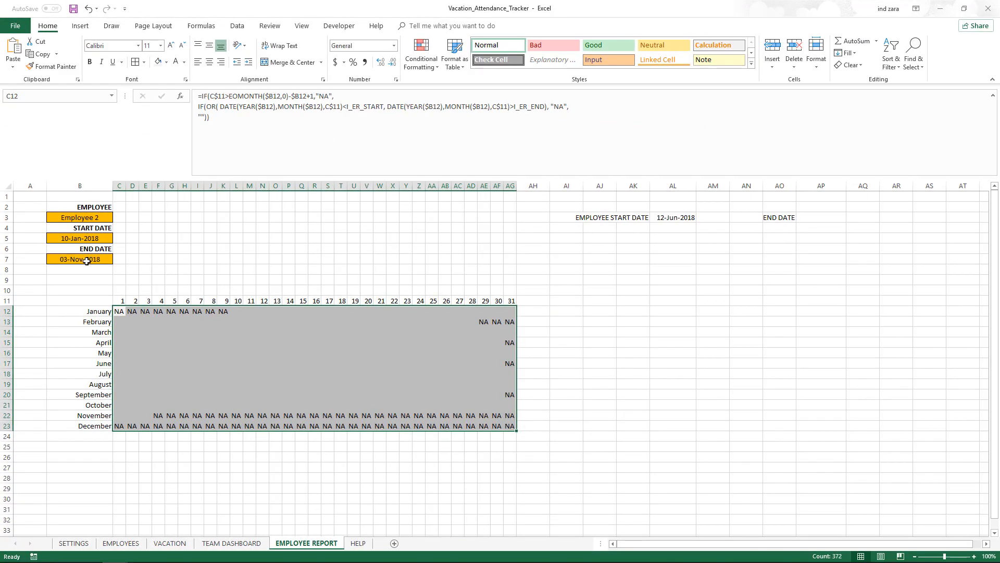
Change the employee end date to 03-Dec-2018
{"action": "left_click", "coordinate": [160, 416]}
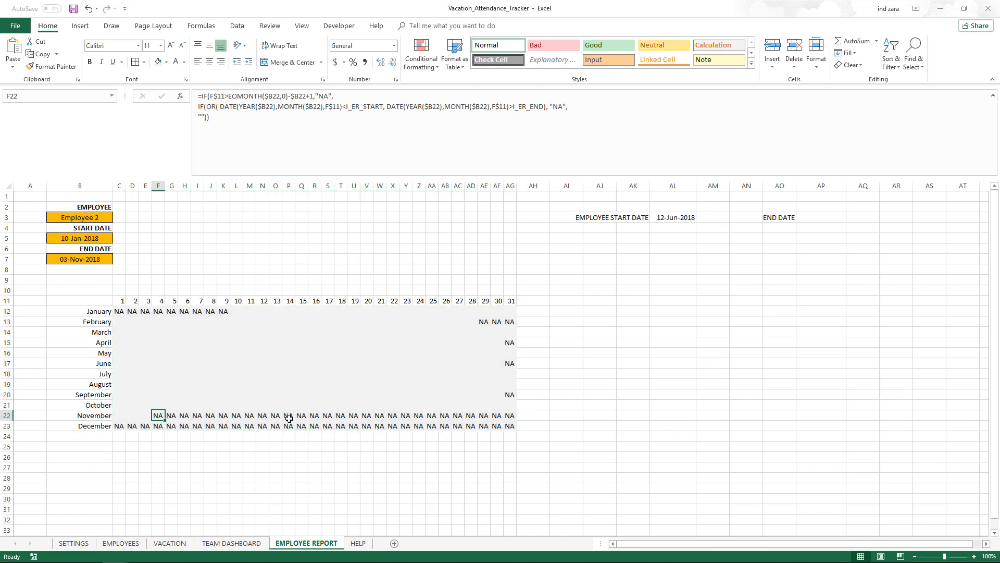
{"action": "double_click", "coordinate": [96, 254]}
{"action": "key", "text": "BackSpace"}
{"action": "type", "text": "2"}
{"action": "key", "text": "BackSpace"}
{"action": "type", "text": "8"}
{"action": "key", "text": "Return"}
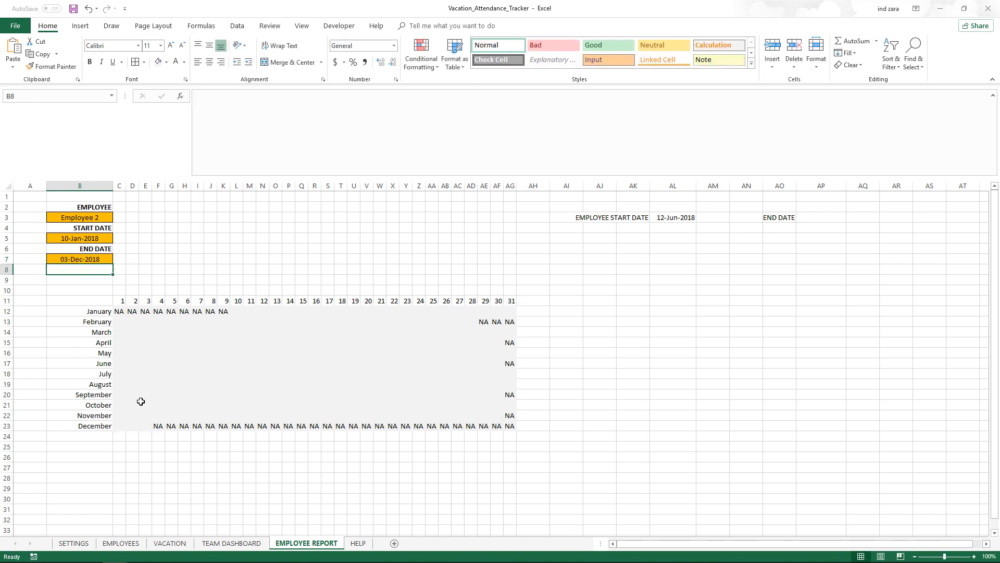
Inspect the formulas in cells F23 and C12
{"action": "left_click", "coordinate": [159, 417]}
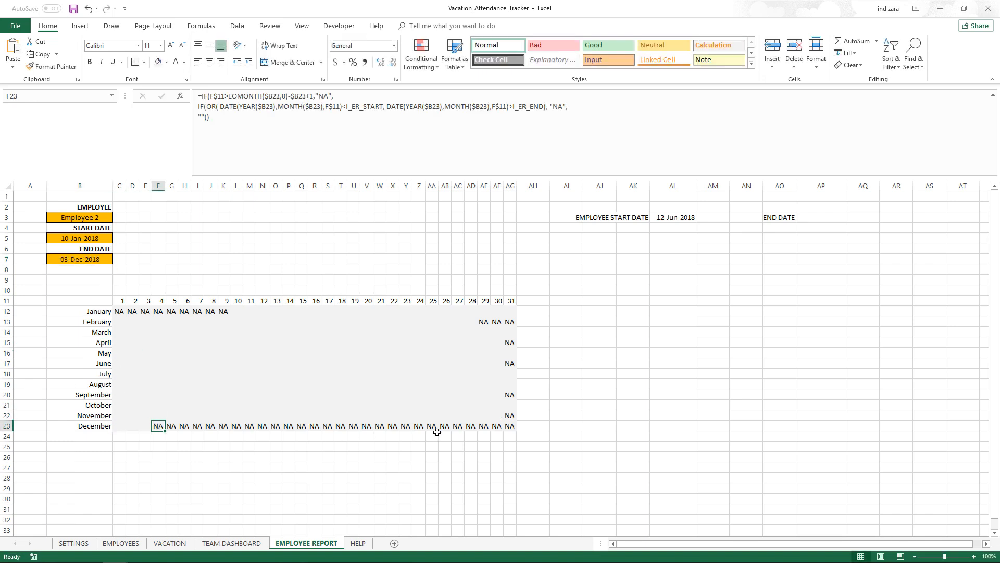
{"action": "left_click", "coordinate": [118, 313]}
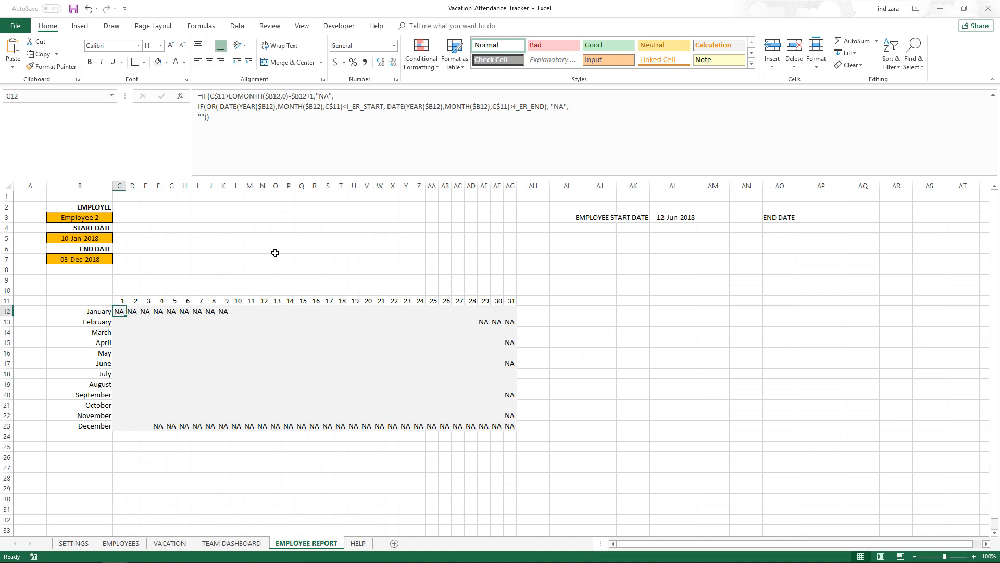
{"action": "left_click", "coordinate": [573, 107]}
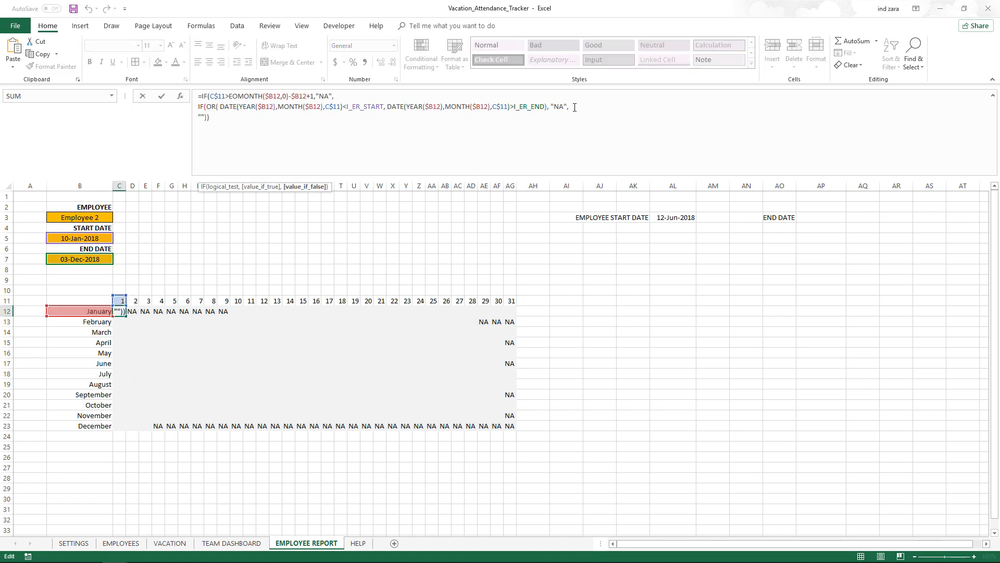
{"action": "key", "text": "Escape"}
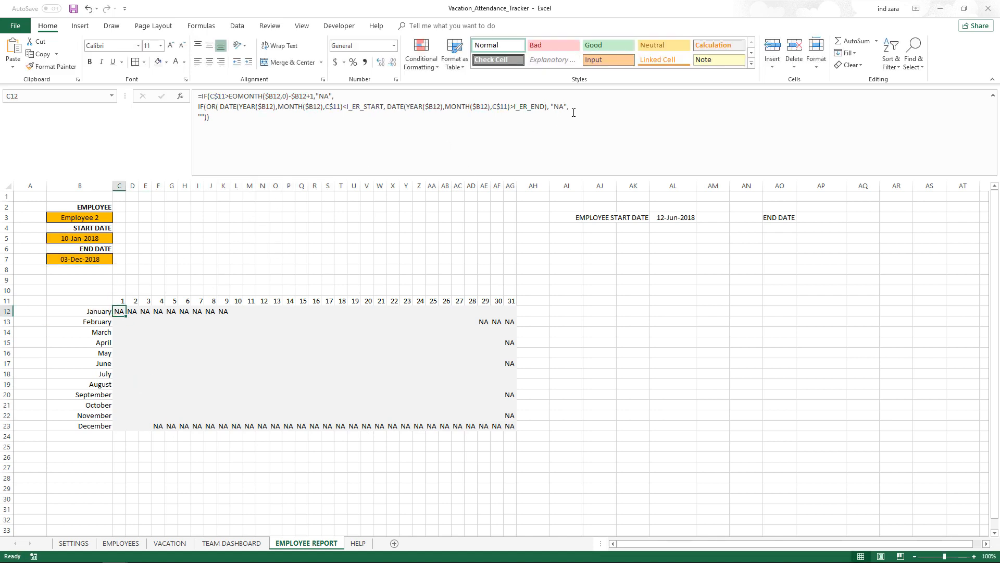
Add a new line in C12's formula and paste a copy of the nested OR condition line onto it
{"action": "left_click", "coordinate": [573, 107]}
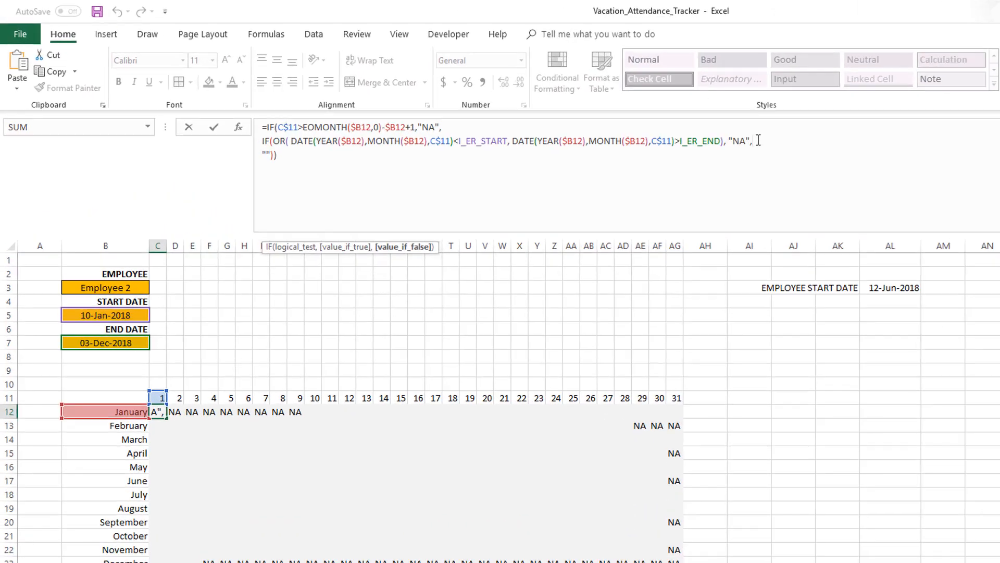
{"action": "key", "text": "alt"}
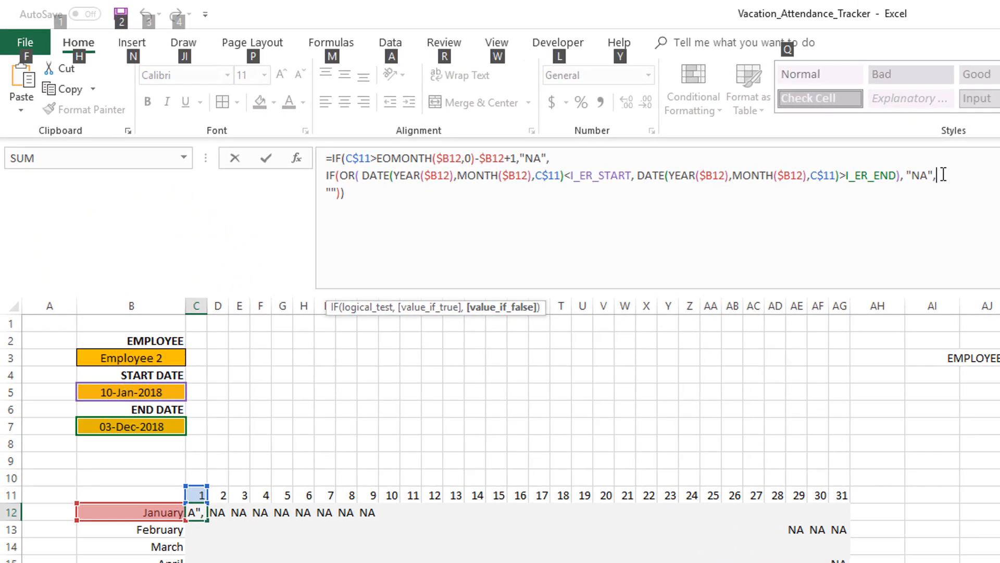
{"action": "key", "text": "alt"}
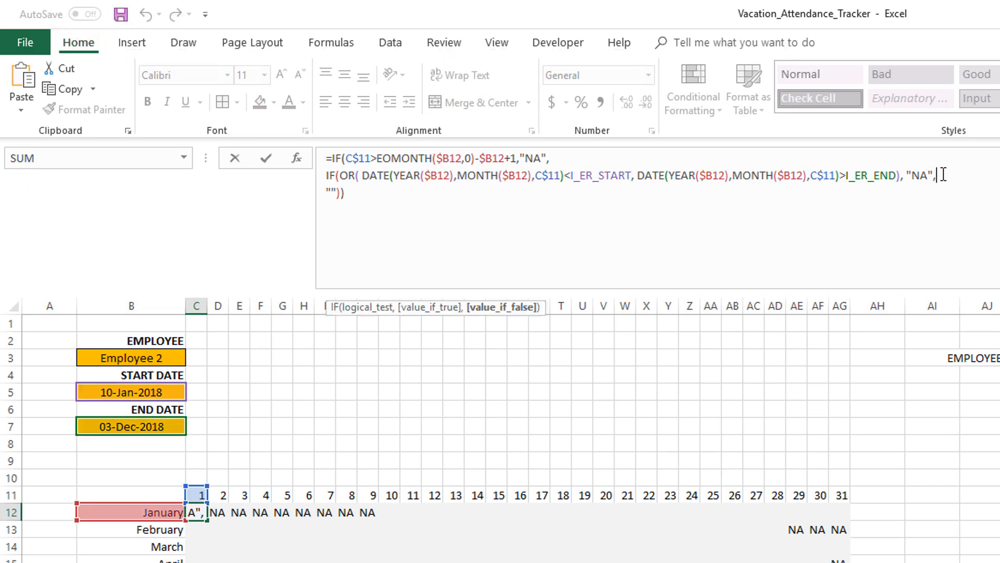
{"action": "key", "text": "alt+Return"}
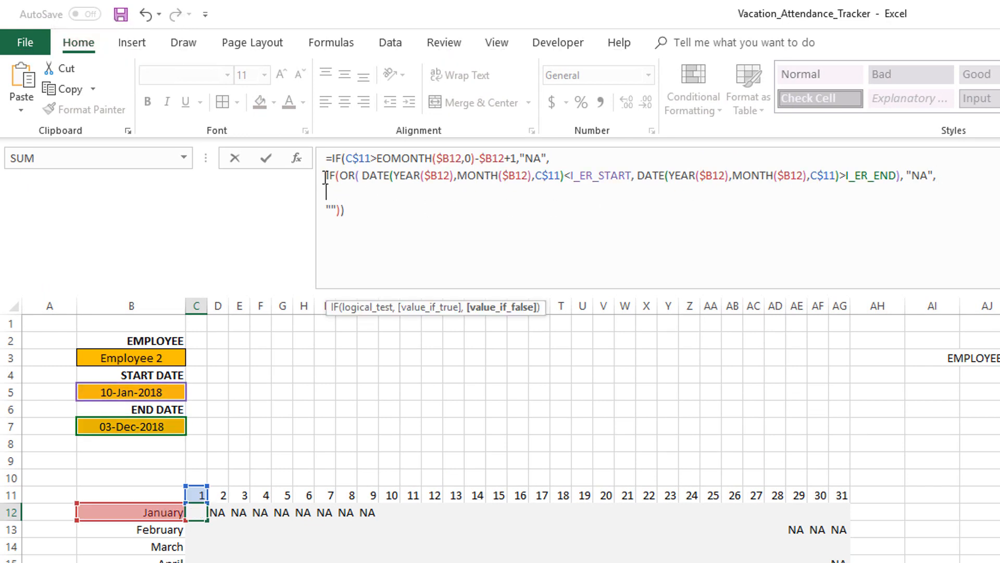
{"action": "left_click_drag", "start_coordinate": [326, 177], "coordinate": [946, 172]}
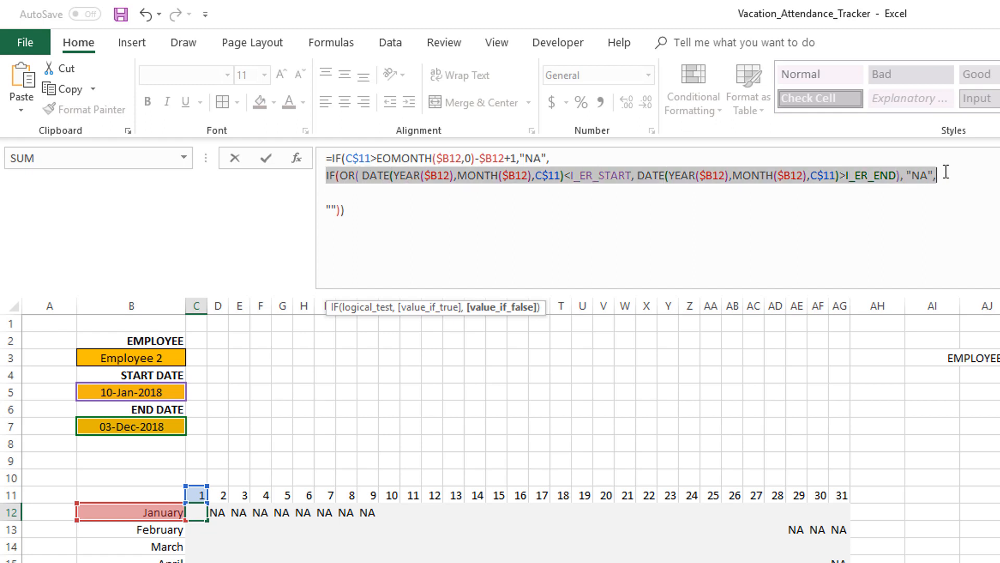
{"action": "key", "text": "ctrl+c"}
{"action": "left_click", "coordinate": [384, 193]}
{"action": "key", "text": "ctrl+v"}
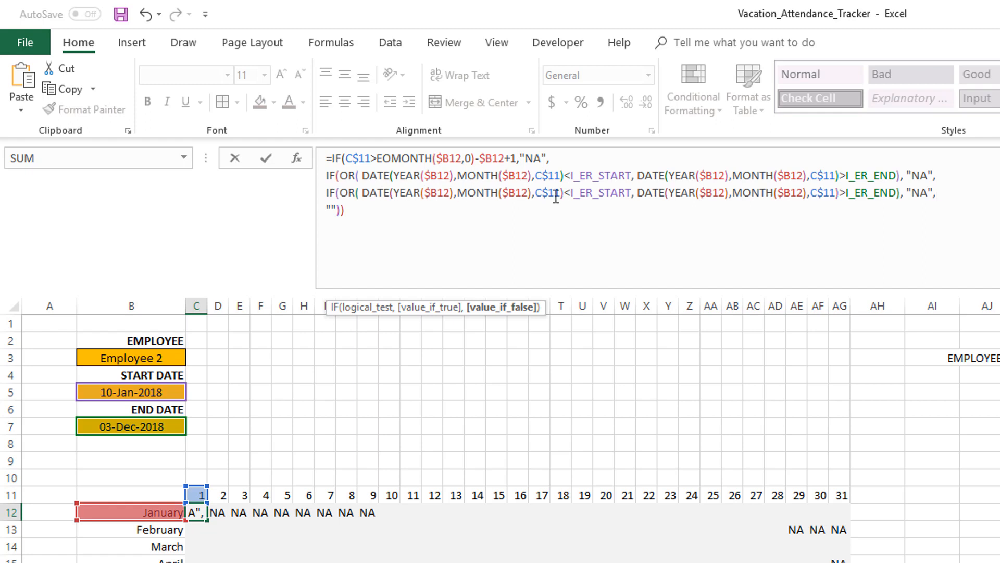
Replace I_ER_START and I_ER_END in the pasted condition with C_EMP_START and C_EMP_END
{"action": "left_click_drag", "start_coordinate": [571, 193], "coordinate": [632, 190]}
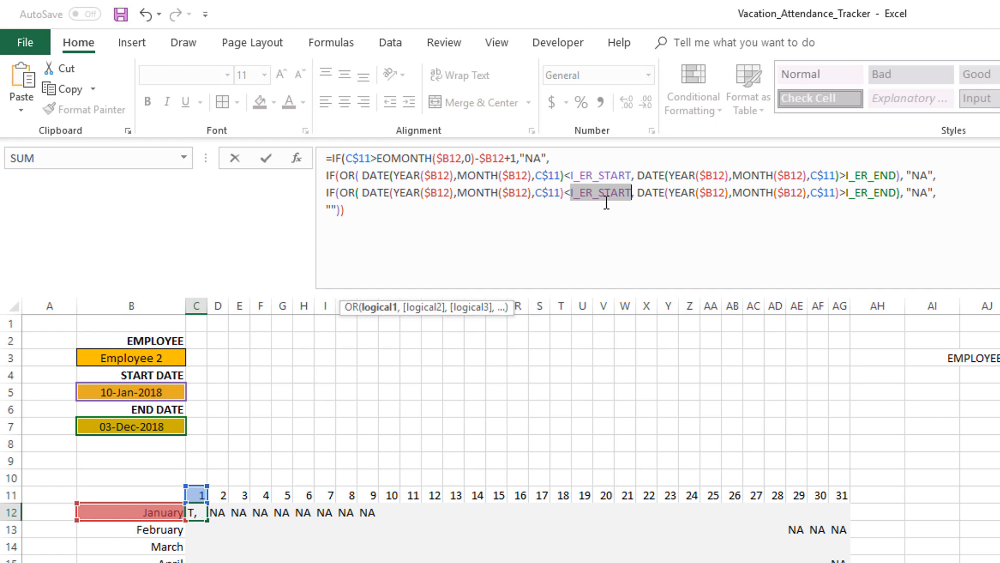
{"action": "type", "text": "C_"}
{"action": "type", "text": "EMP_STAR"}
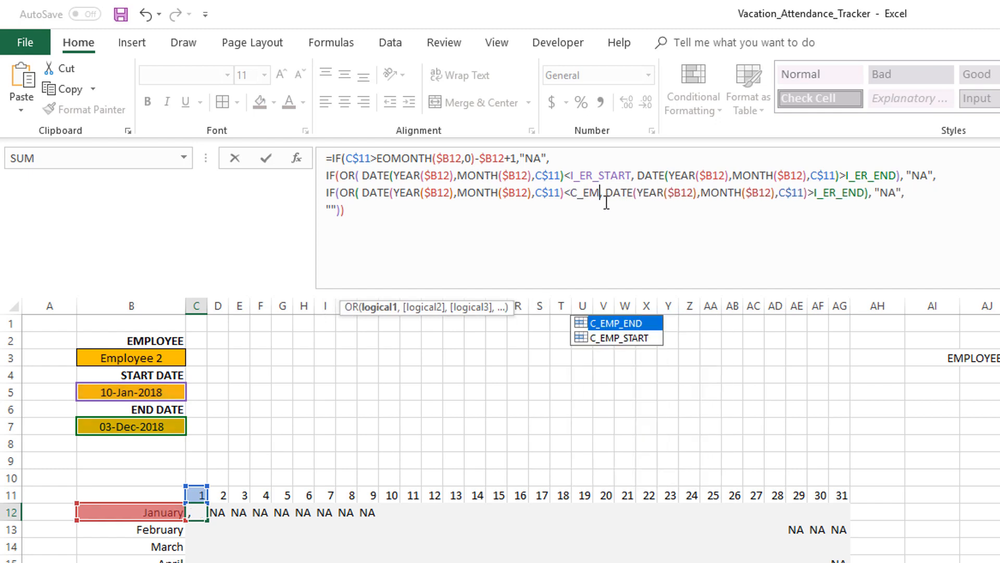
{"action": "type", "text": "T"}
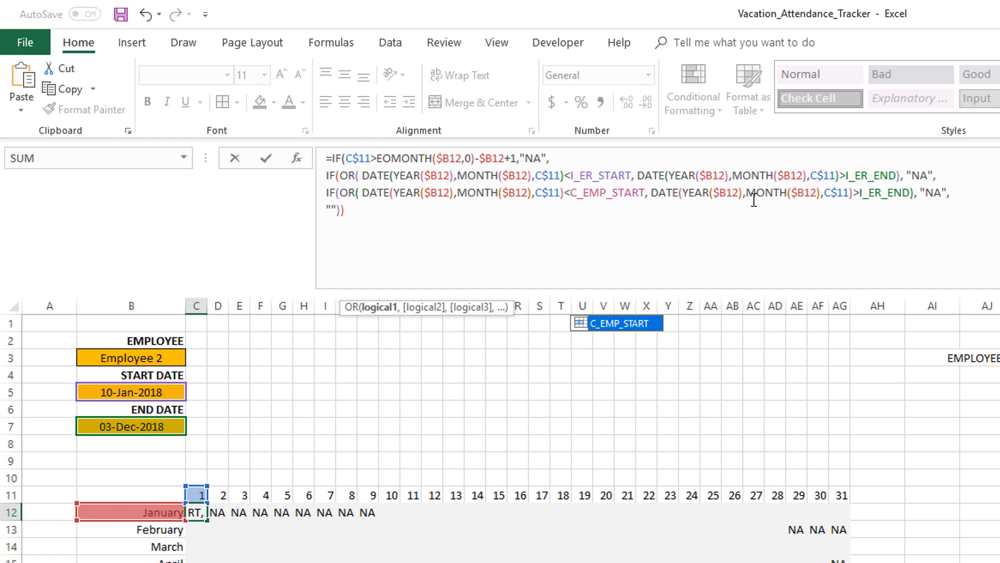
{"action": "left_click", "coordinate": [859, 193]}
{"action": "left_click", "coordinate": [911, 194], "text": "shift"}
{"action": "type", "text": "C_EMP_END"}
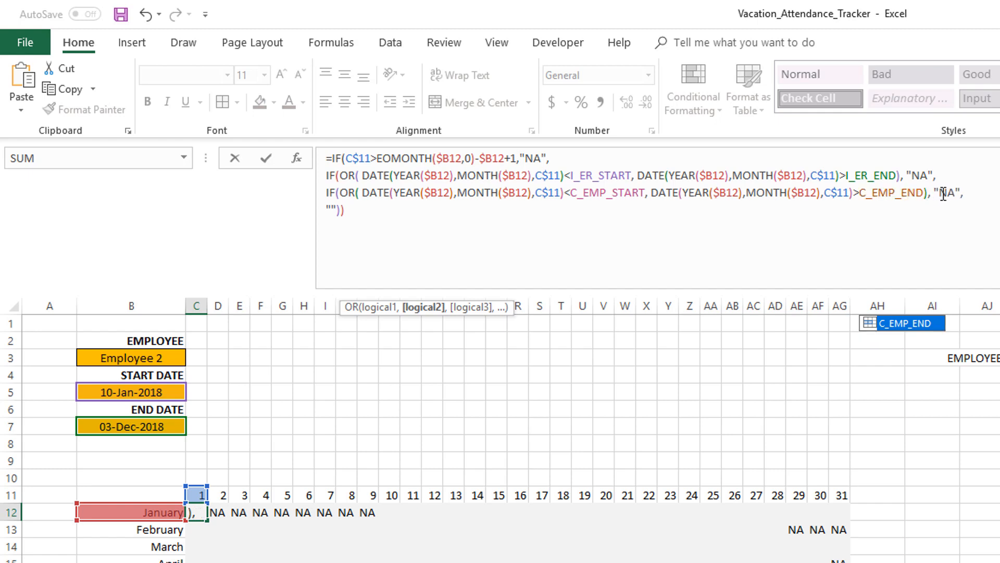
Change the pasted condition's result to "NE", add another closing parenthesis, and enter the formula
{"action": "left_click", "coordinate": [947, 193]}
{"action": "key", "text": "Delete"}
{"action": "type", "text": "E"}
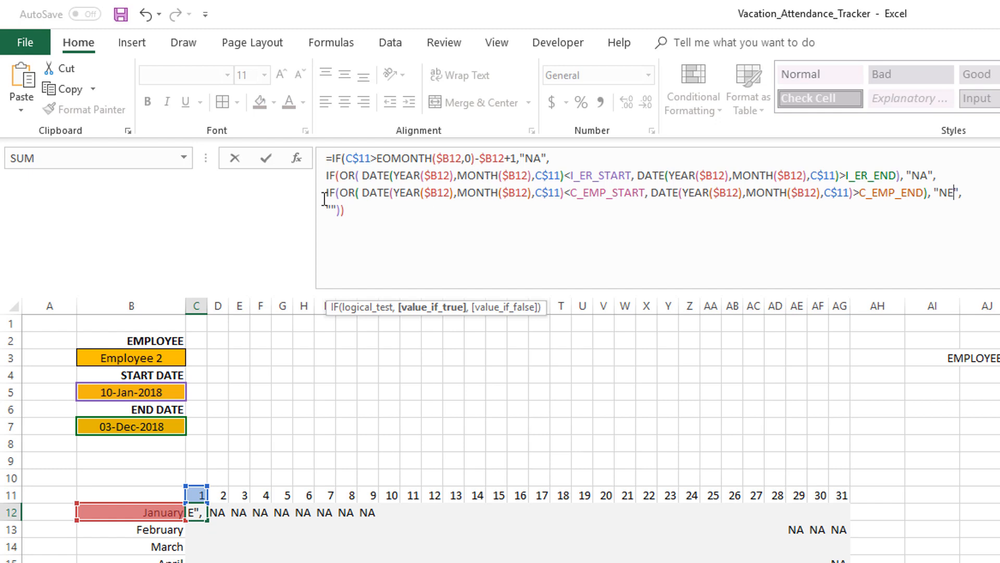
{"action": "left_click", "coordinate": [360, 210]}
{"action": "type", "text": ")"}
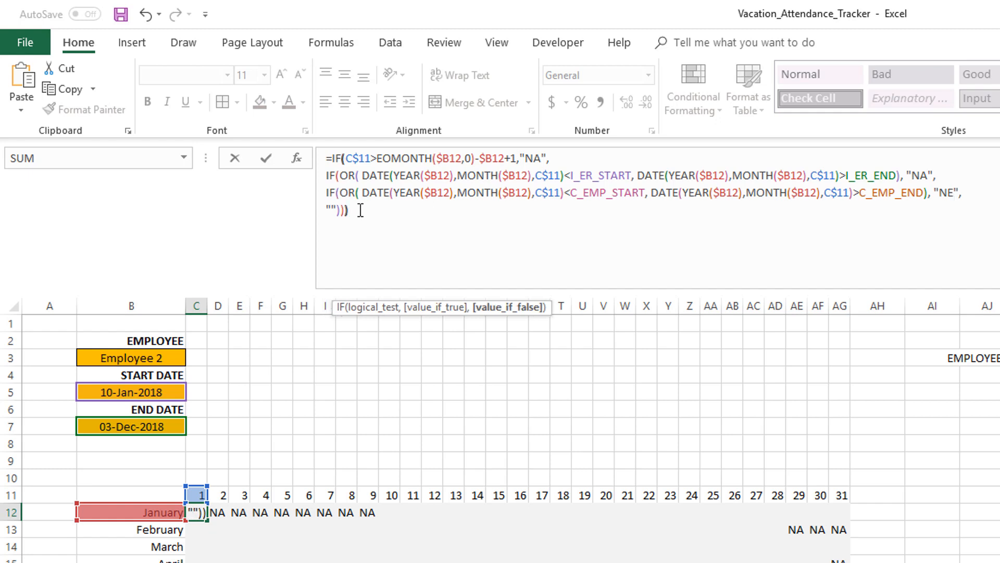
{"action": "key", "text": "Return"}
Fill the updated formula from C12 into the whole calendar grid C12:AG23
{"action": "key", "text": "Up"}
{"action": "key", "text": "ctrl+shift+Right"}
{"action": "key", "text": "ctrl+shift+Down"}
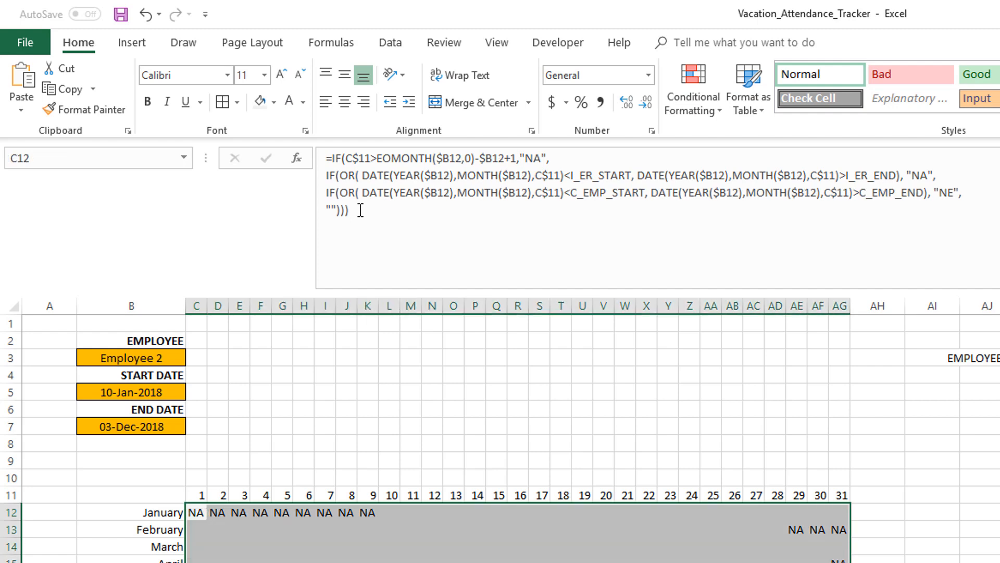
{"action": "left_click", "coordinate": [361, 210]}
{"action": "key", "text": "ctrl+Return"}
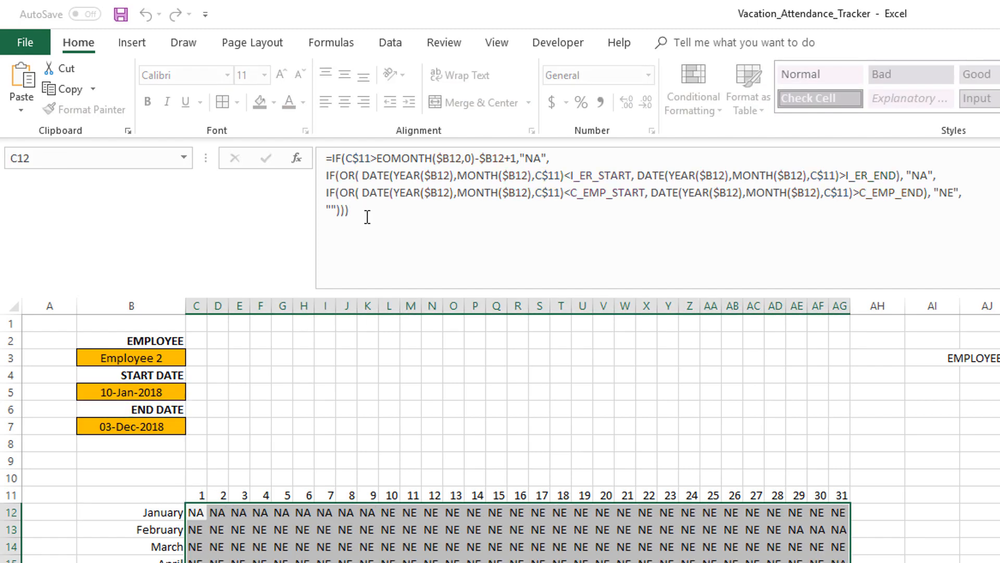
Test the grid's NA and NE markings by switching the employee to Employee 1 and back to Employee 2
{"action": "left_click", "coordinate": [197, 529]}
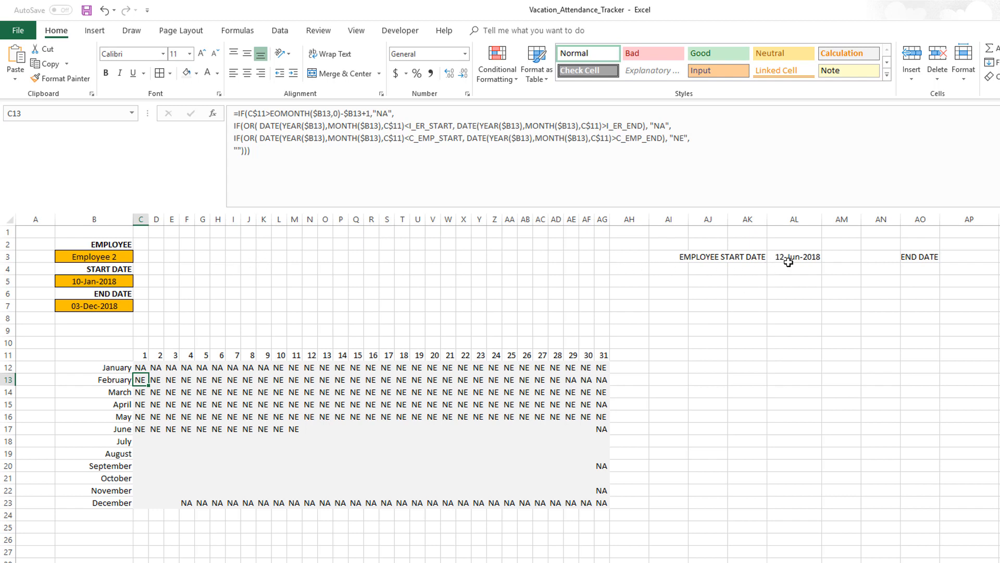
{"action": "left_click", "coordinate": [308, 429]}
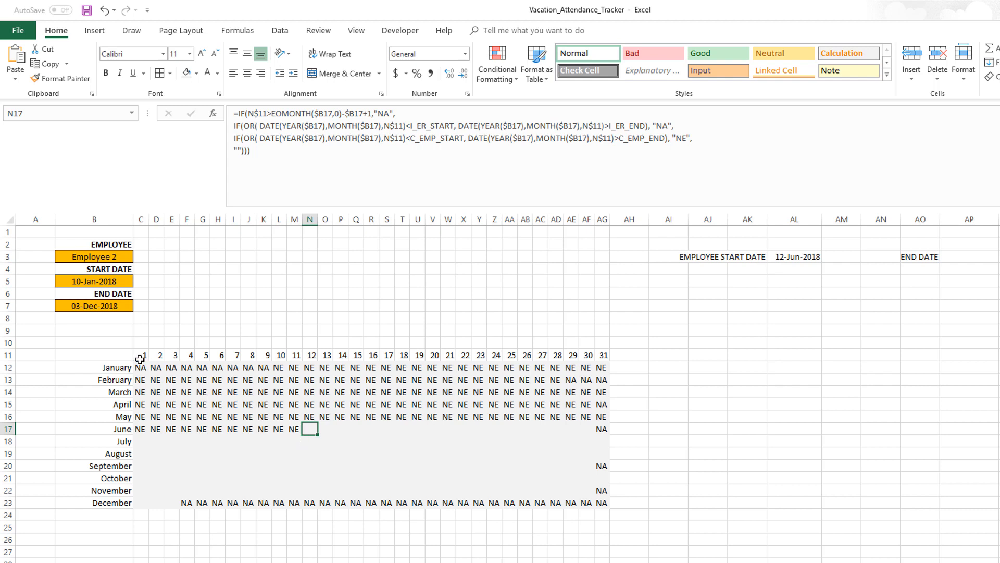
{"action": "left_click", "coordinate": [125, 256]}
{"action": "left_click", "coordinate": [139, 257]}
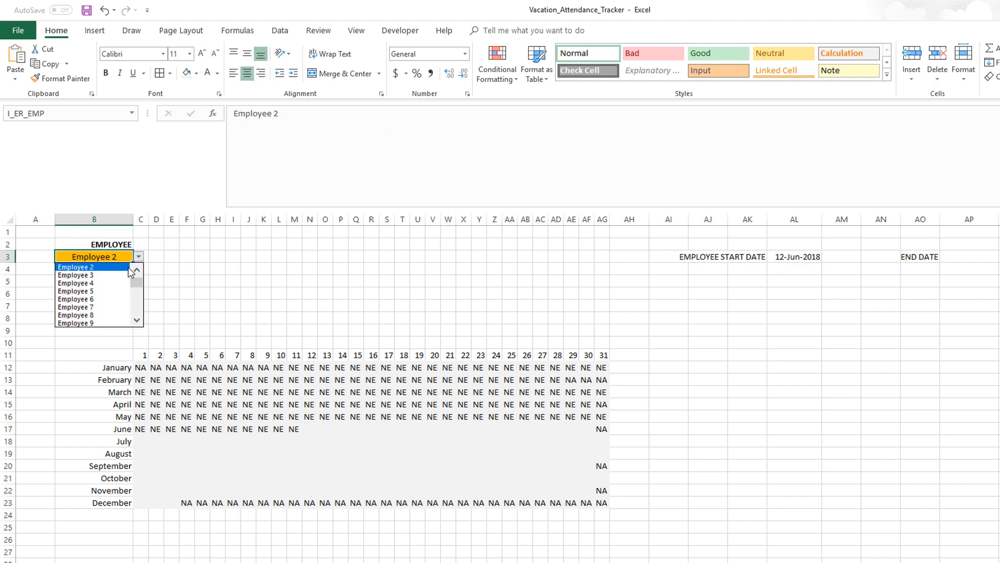
{"action": "left_click", "coordinate": [137, 269]}
{"action": "left_click", "coordinate": [78, 266]}
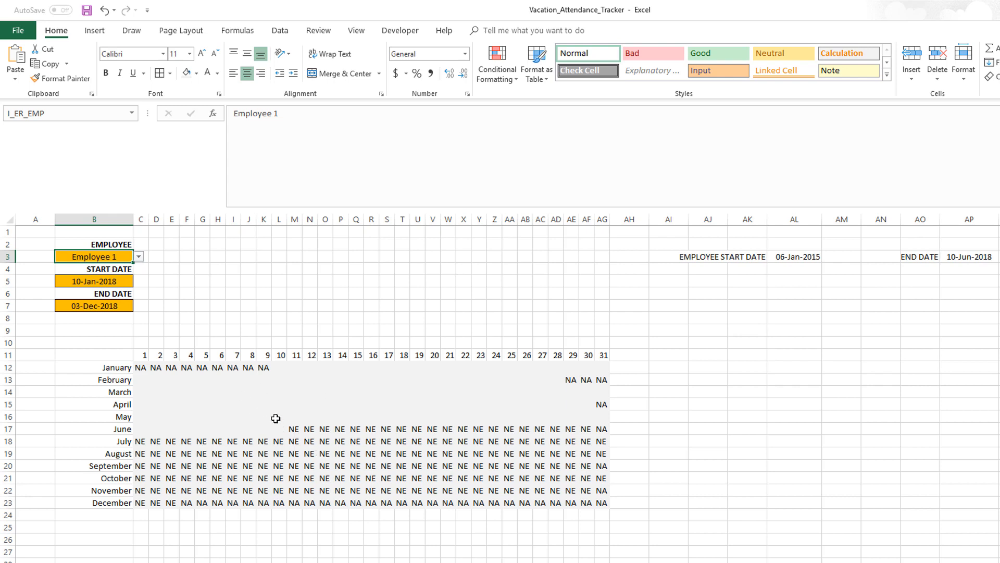
{"action": "left_click", "coordinate": [138, 256]}
{"action": "left_click", "coordinate": [124, 275]}
{"action": "left_click", "coordinate": [139, 368]}
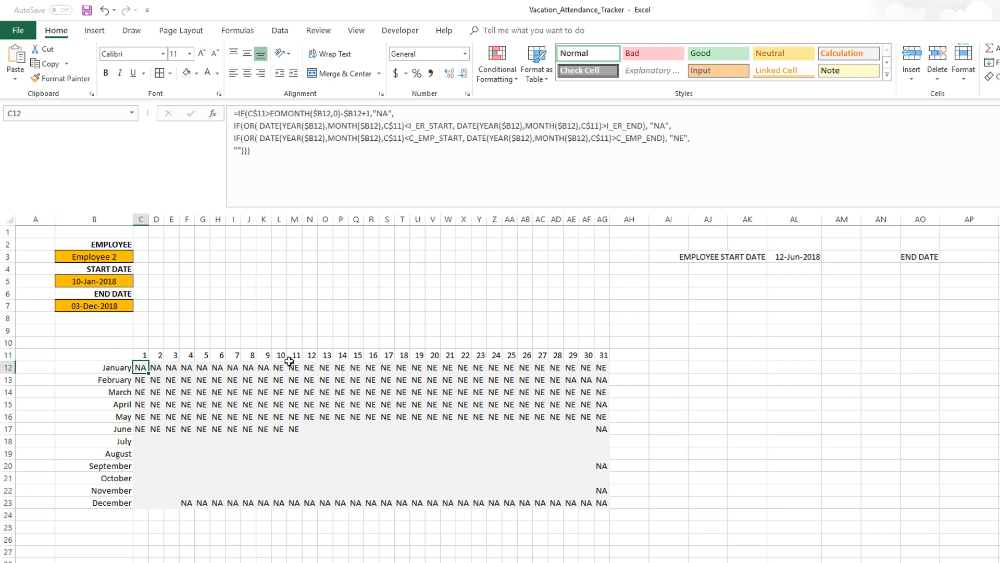
Add a new line in C12's formula starting IF(MATCH( and paste a copy of the day's DATE expression as lookup value
{"action": "left_click", "coordinate": [703, 142]}
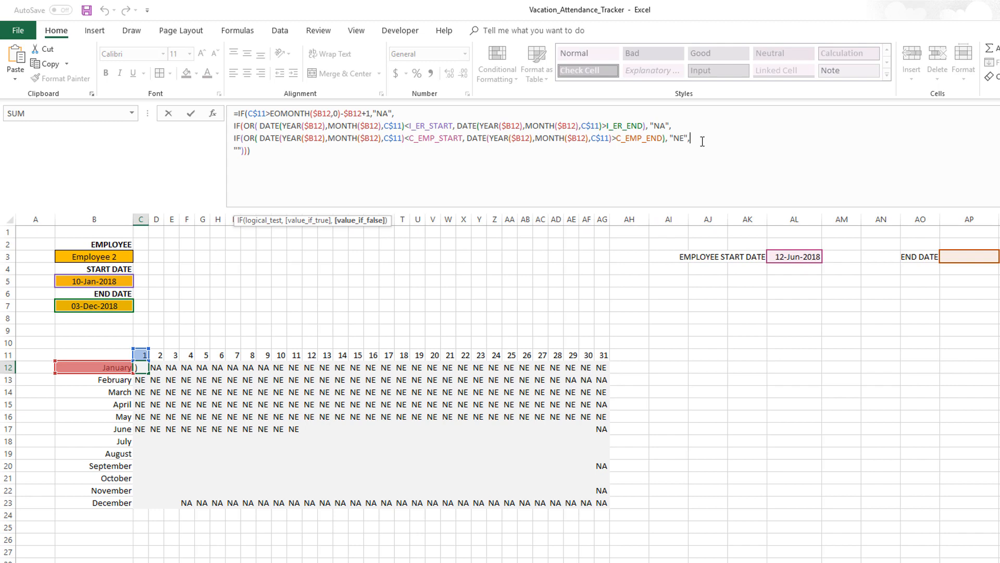
{"action": "key", "text": "alt+Return"}
{"action": "type", "text": "IDF"}
{"action": "key", "text": "BackSpace"}
{"action": "key", "text": "BackSpace"}
{"action": "type", "text": "F("}
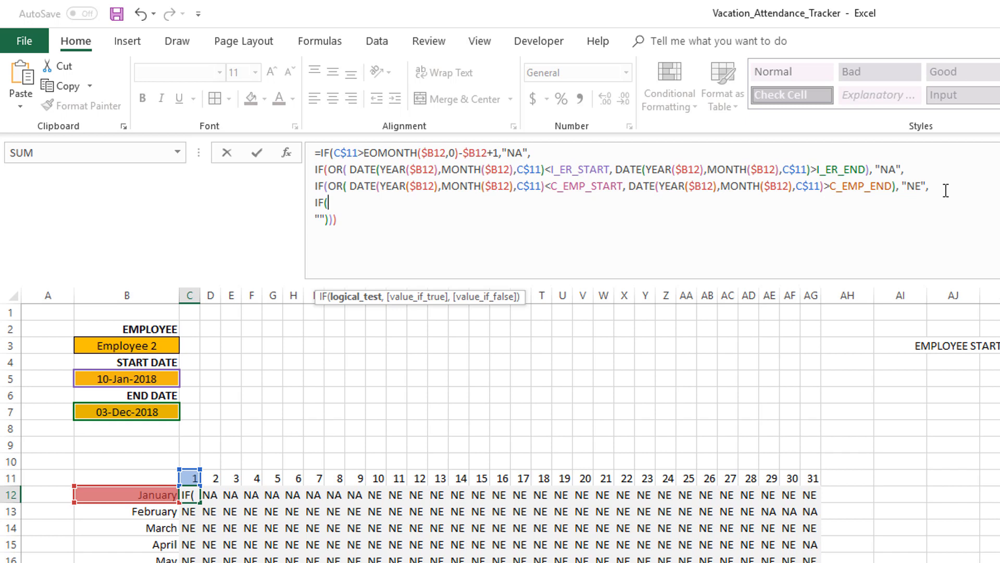
{"action": "type", "text": "MATCH("}
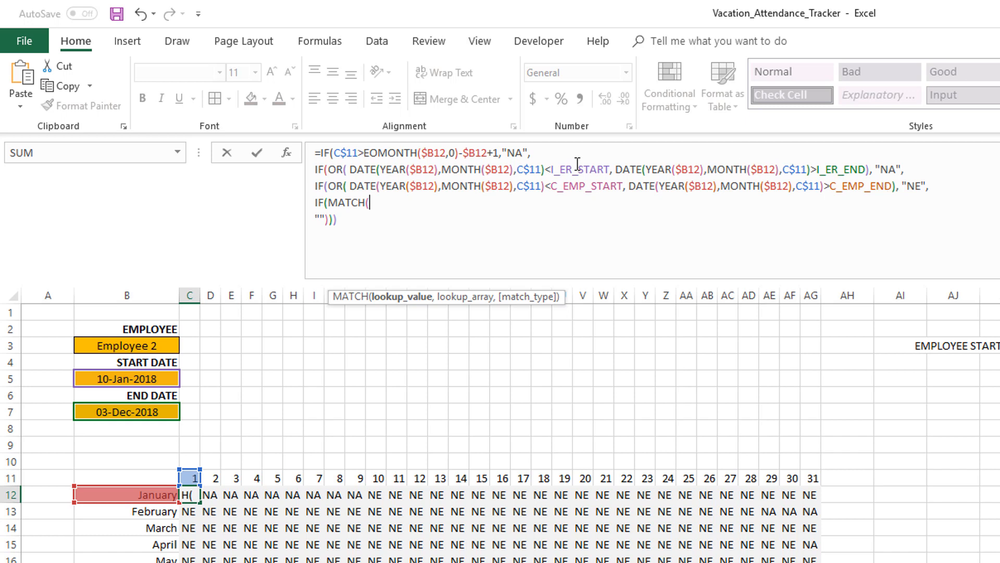
{"action": "left_click_drag", "start_coordinate": [348, 186], "coordinate": [546, 183]}
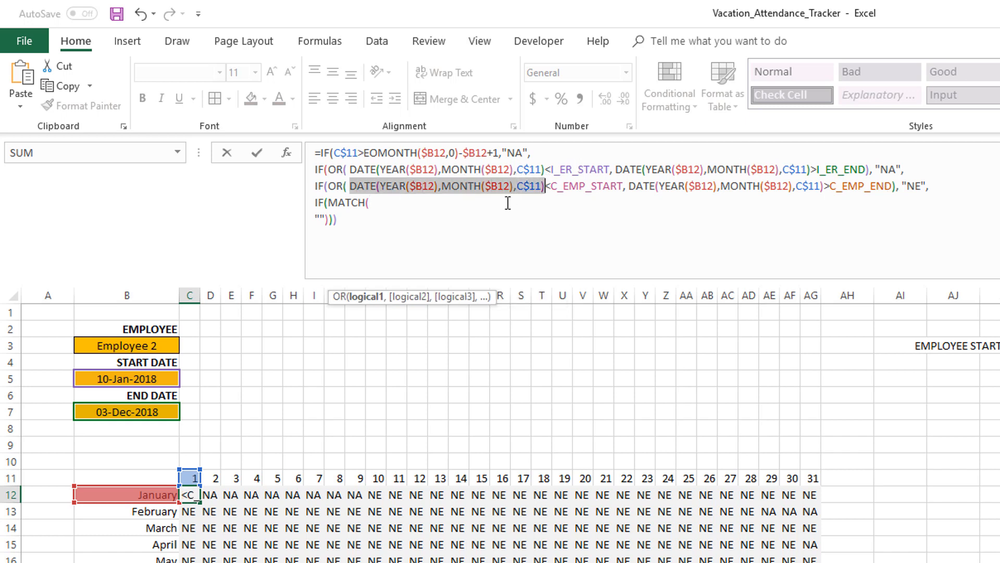
{"action": "key", "text": "ctrl+c"}
{"action": "left_click", "coordinate": [469, 209]}
{"action": "key", "text": "ctrl+v"}
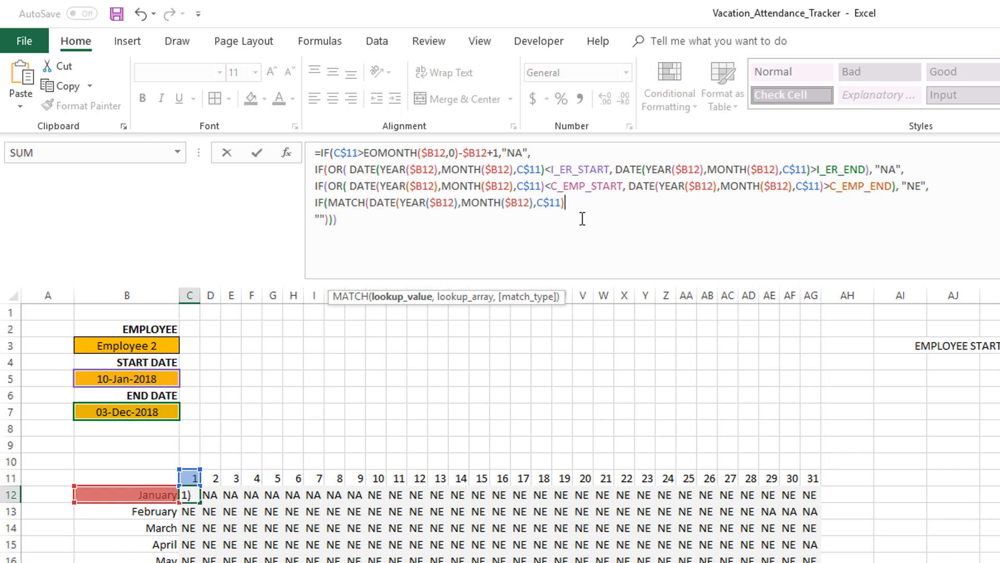
Complete the MATCH with lookup array L_HOLS and match type 0
{"action": "type", "text": ","}
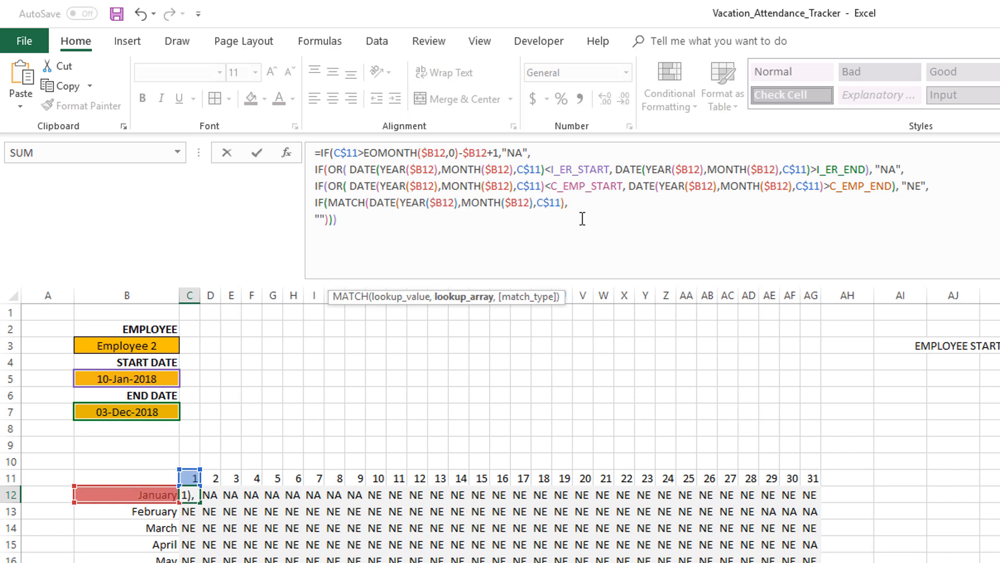
{"action": "type", "text": "L_HOLS"}
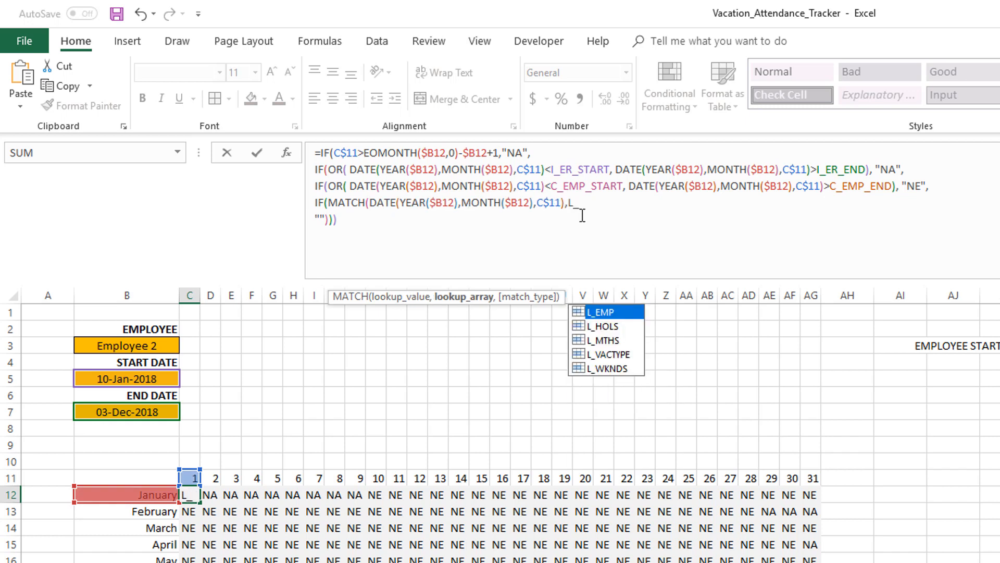
{"action": "type", "text": ",0)"}
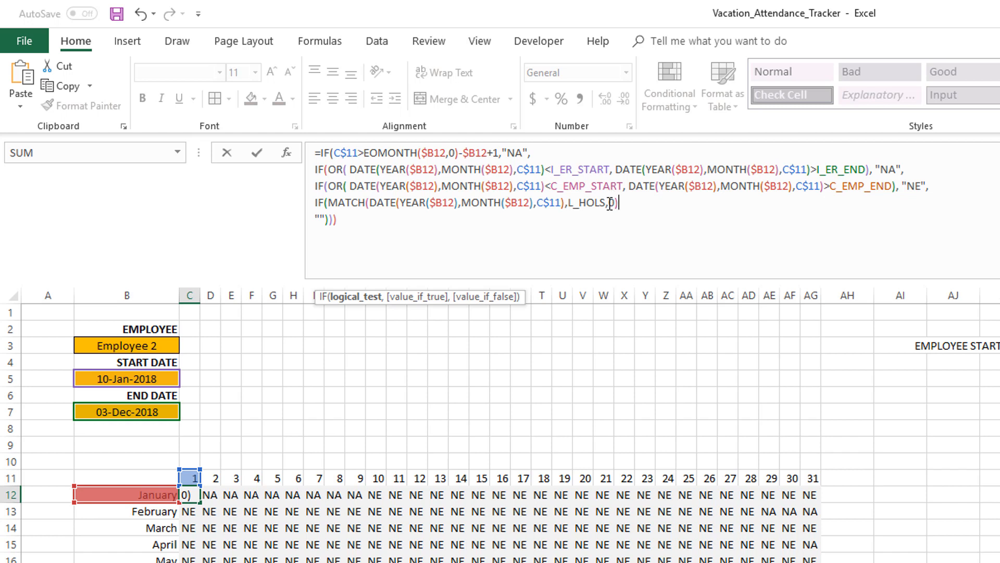
Wrap the MATCH expression in IFERROR with 0 as the error value
{"action": "left_click", "coordinate": [326, 203]}
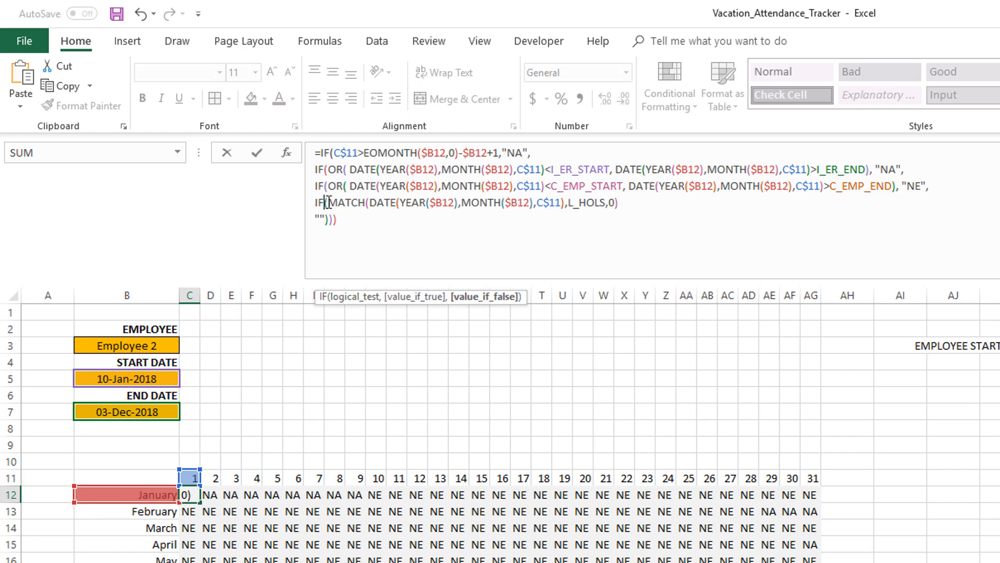
{"action": "left_click", "coordinate": [329, 202]}
{"action": "type", "text": "IFERROR("}
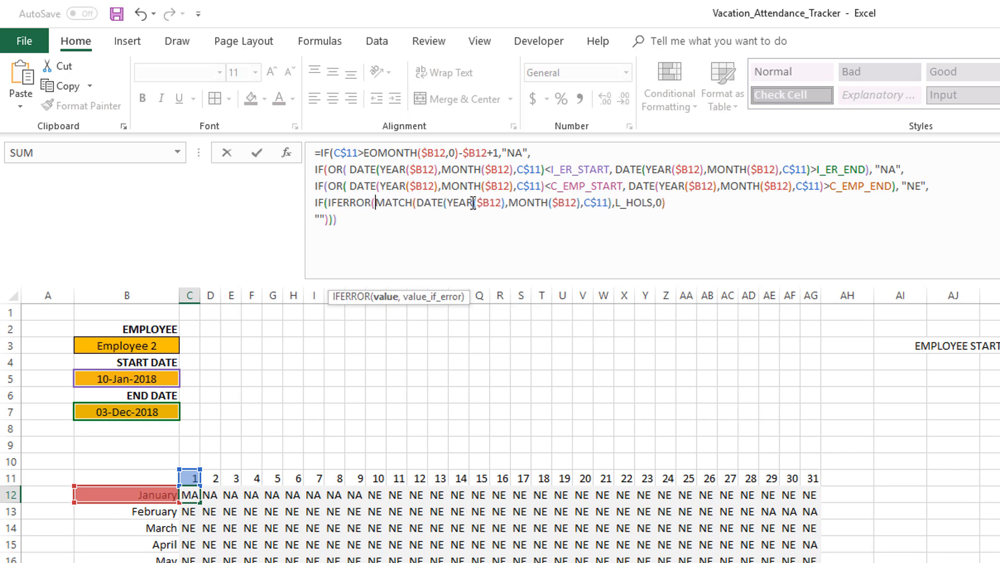
{"action": "type", "text": ",0"}
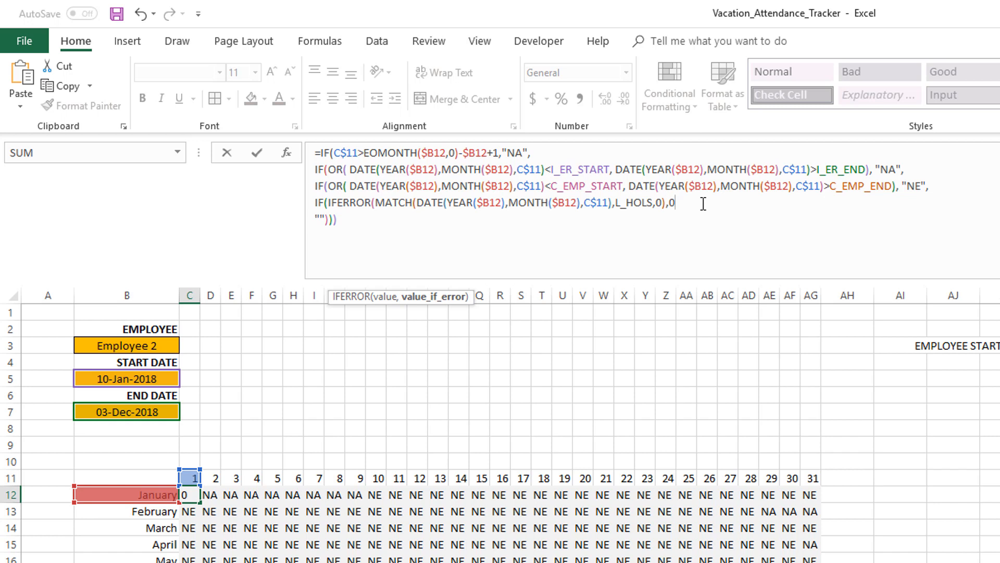
{"action": "type", "text": ")"}
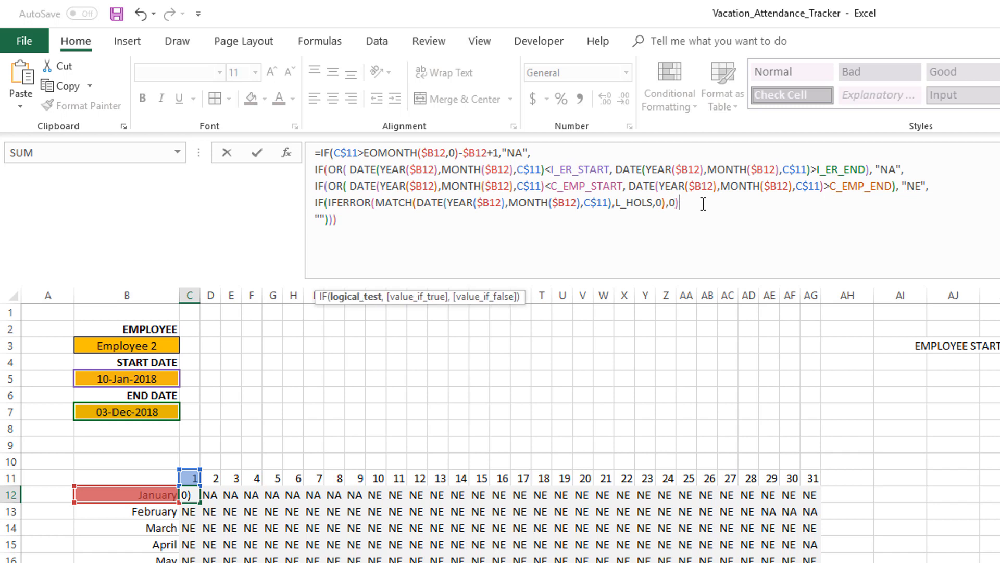
{"action": "type", "text": ">0,\"HOL\","}
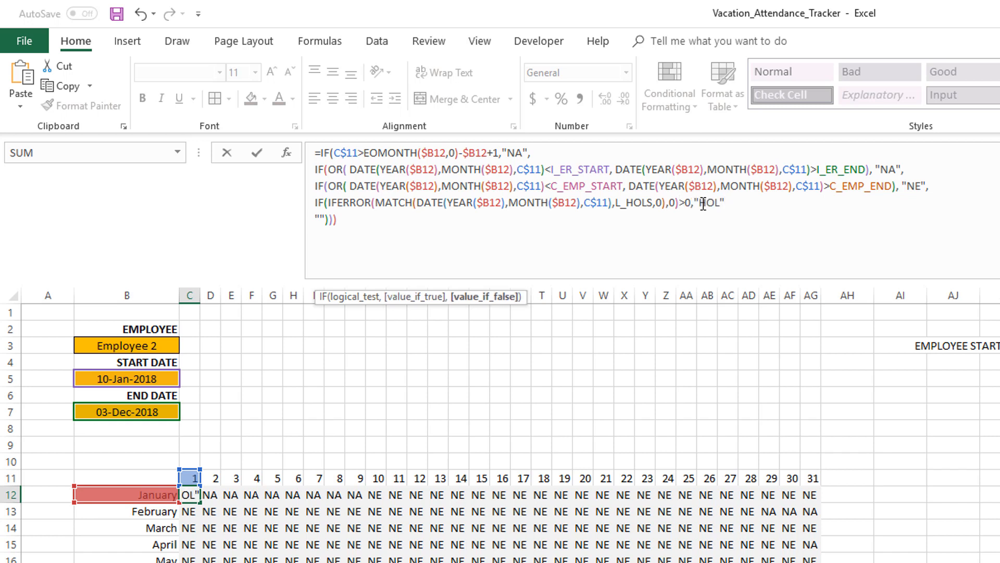
Make the holiday condition test >0 and return "HOL", add a closing parenthesis, and enter the formula
{"action": "left_click", "coordinate": [380, 221]}
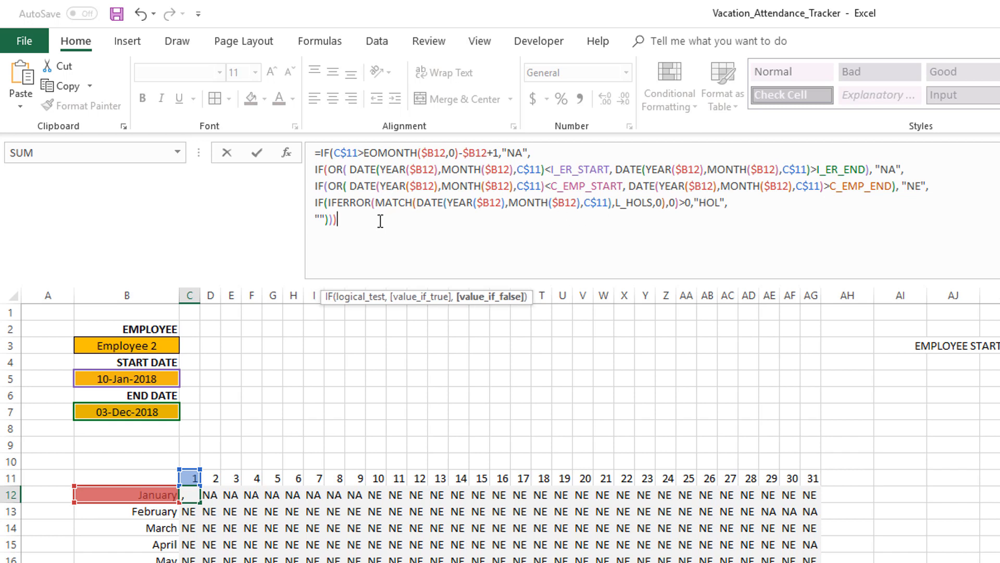
{"action": "type", "text": ")"}
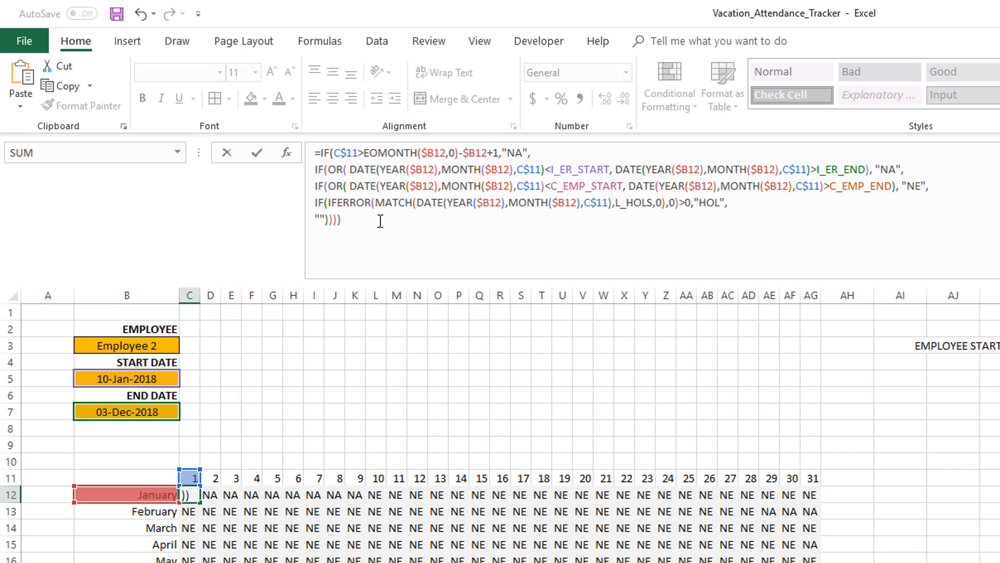
{"action": "key", "text": "Return"}
Fill the new formula from C12 across the calendar grid C12:AG23
{"action": "key", "text": "Up"}
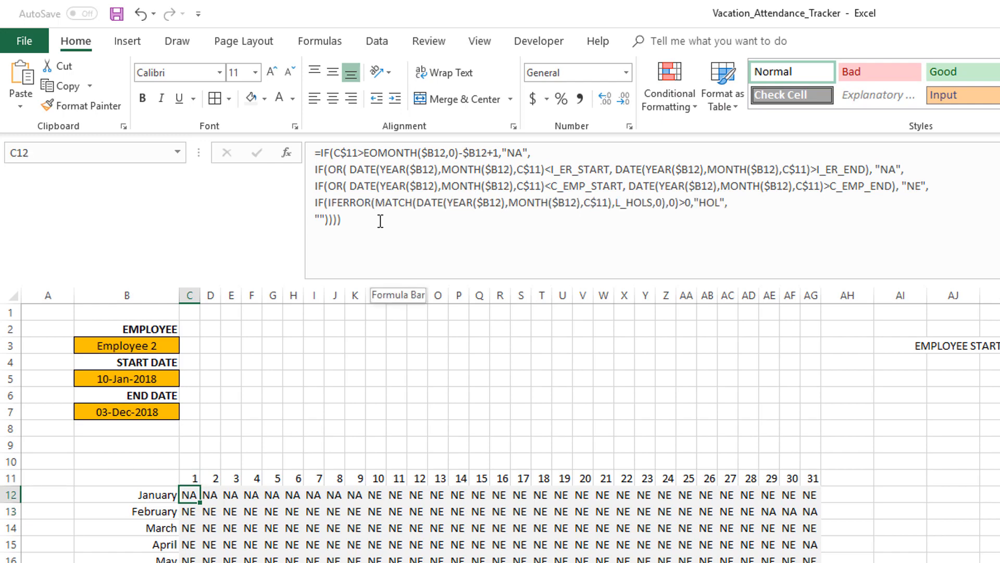
{"action": "key", "text": "ctrl+shift+Right"}
{"action": "key", "text": "ctrl+shift+Down"}
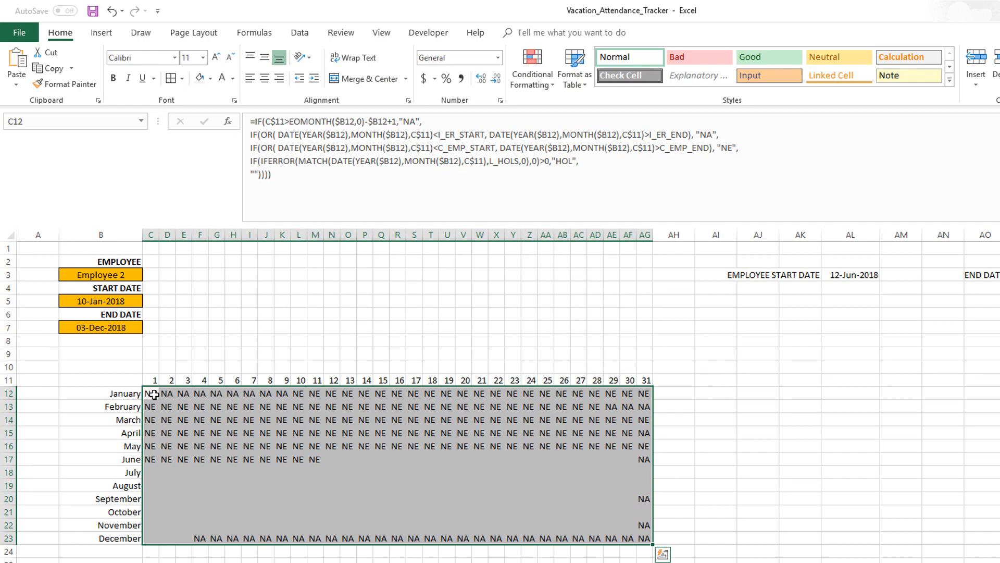
{"action": "double_click", "coordinate": [95, 301]}
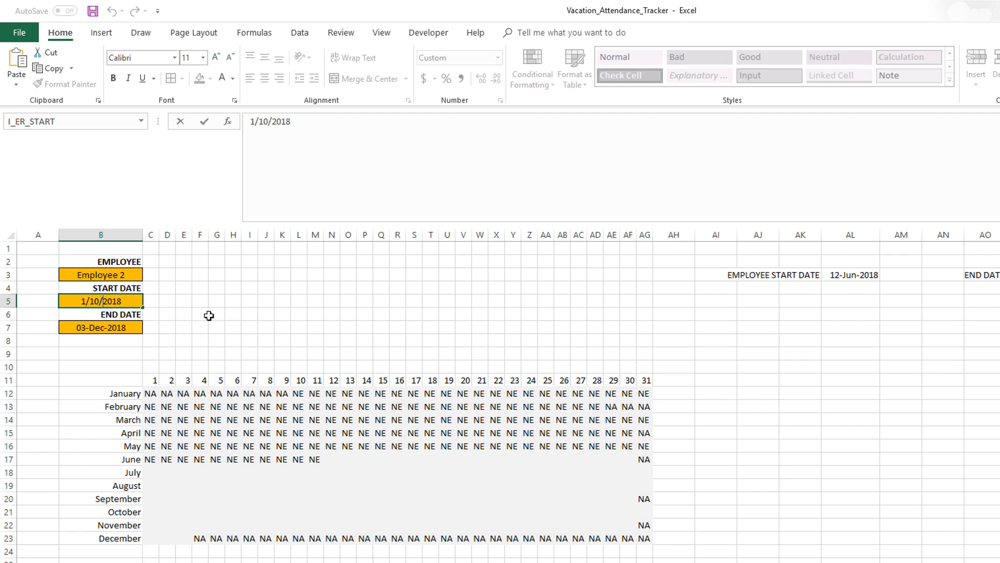
{"action": "key", "text": "ctrl+Return"}
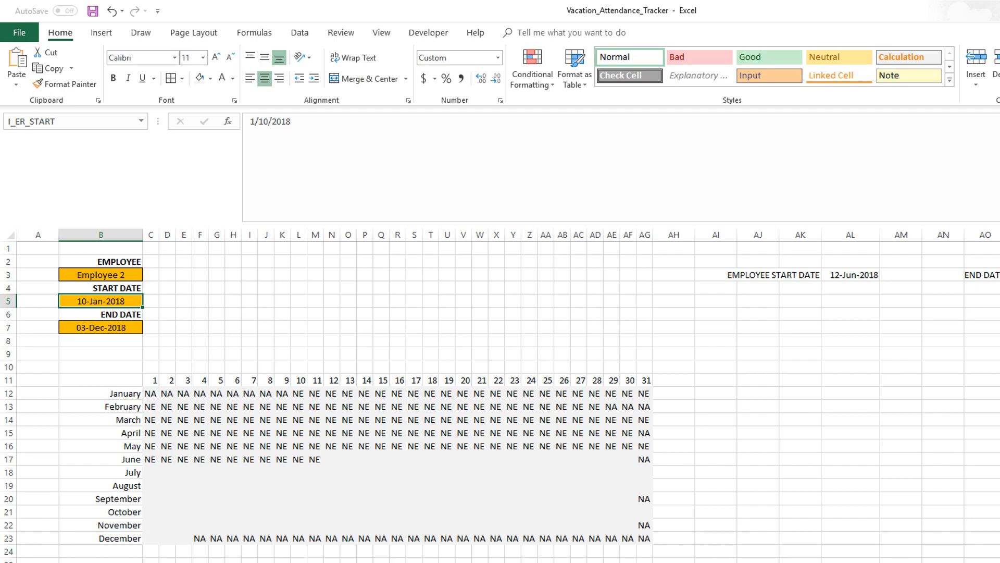
Review the holiday table on the lists sheet and test the grid with Employee 1 selected
{"action": "left_click", "coordinate": [297, 562]}
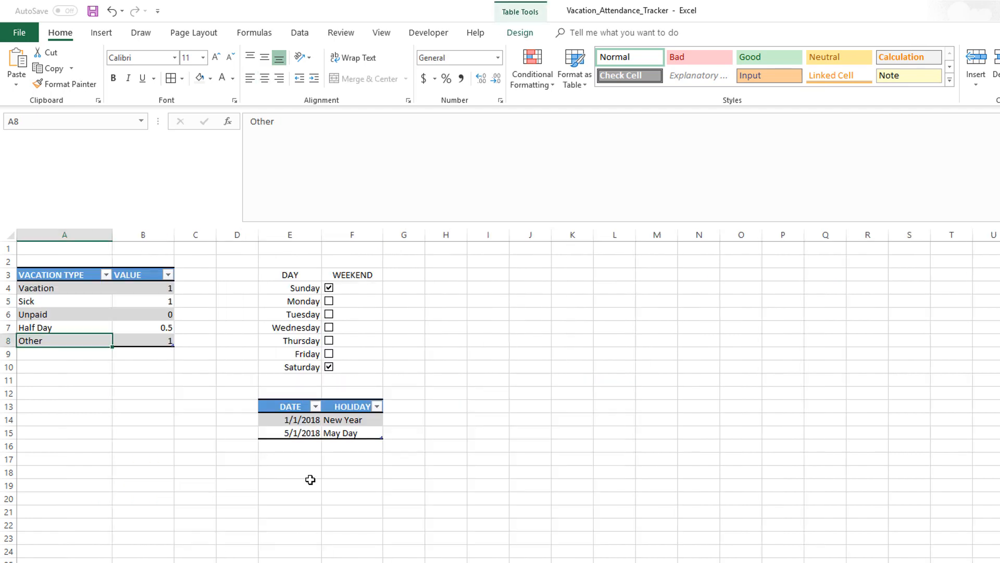
{"action": "left_click", "coordinate": [270, 562]}
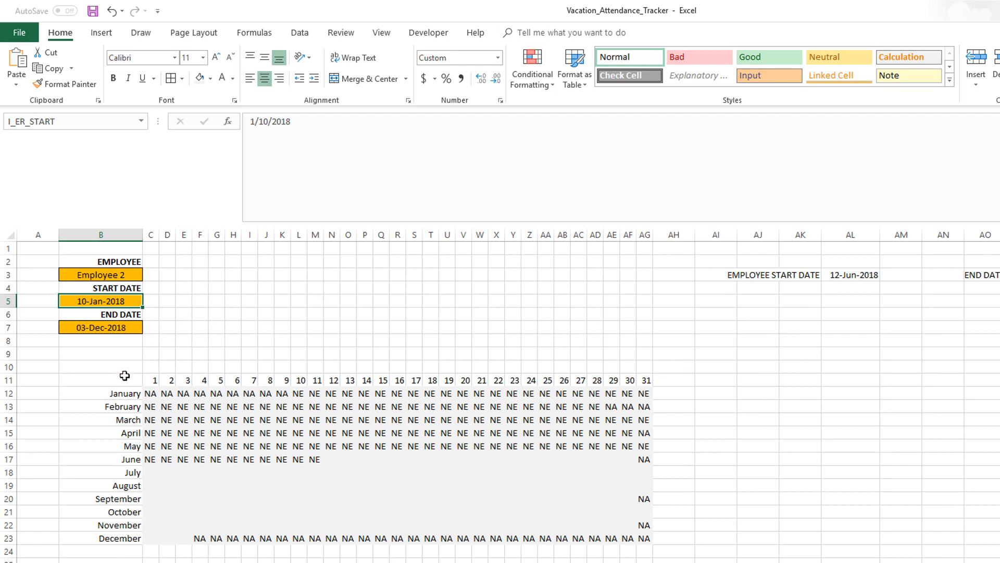
{"action": "left_click", "coordinate": [150, 446]}
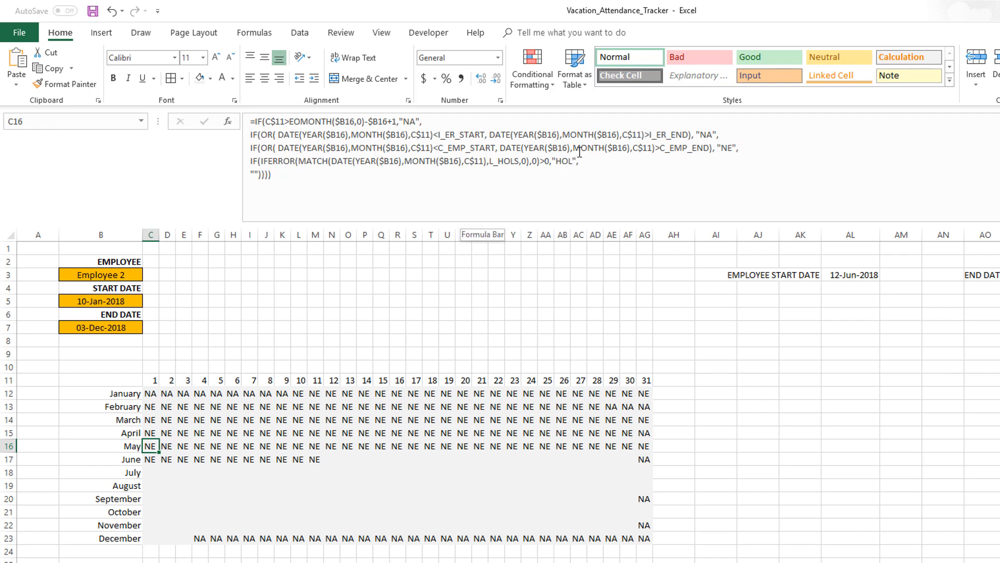
{"action": "left_click", "coordinate": [136, 275]}
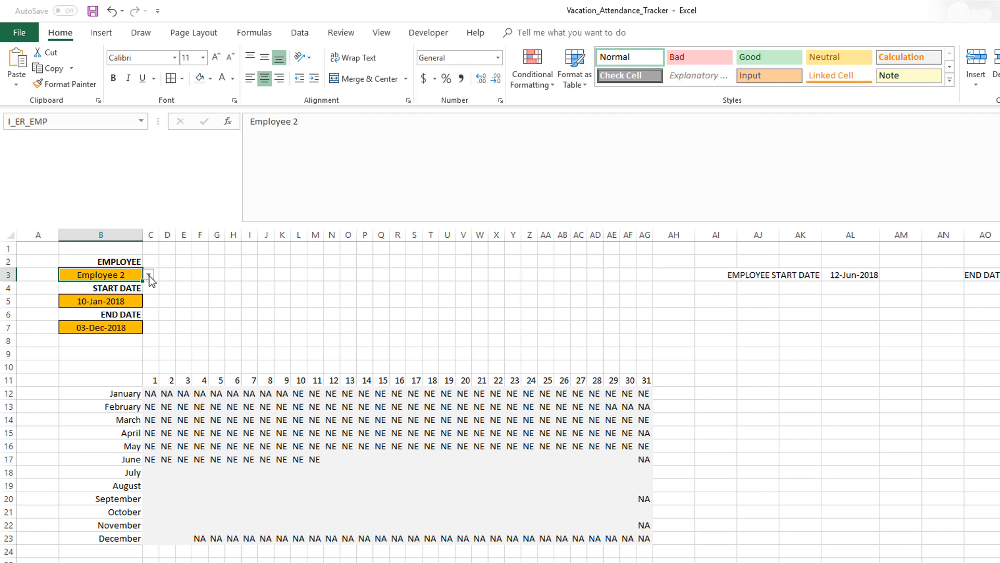
{"action": "left_click", "coordinate": [149, 275]}
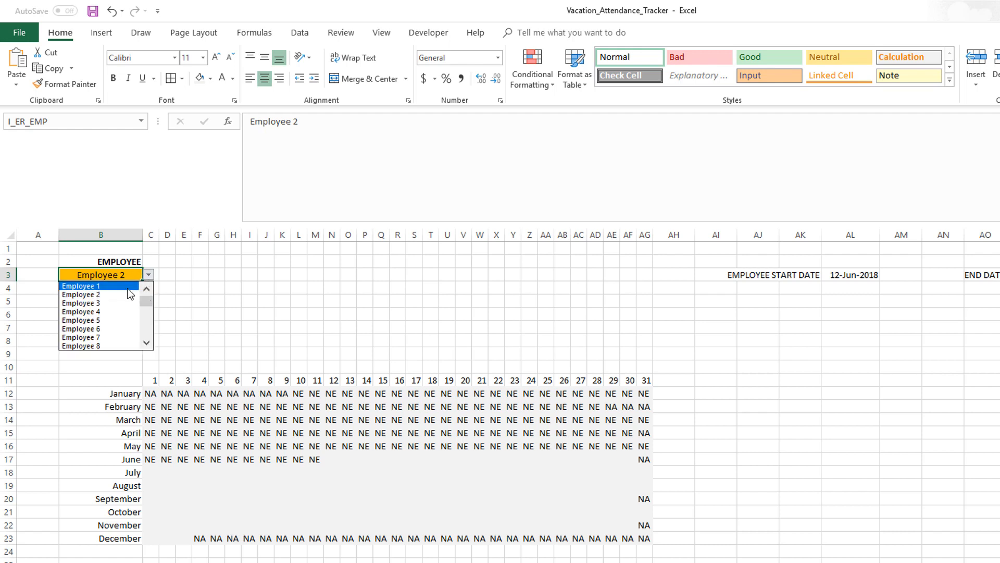
{"action": "left_click", "coordinate": [128, 287]}
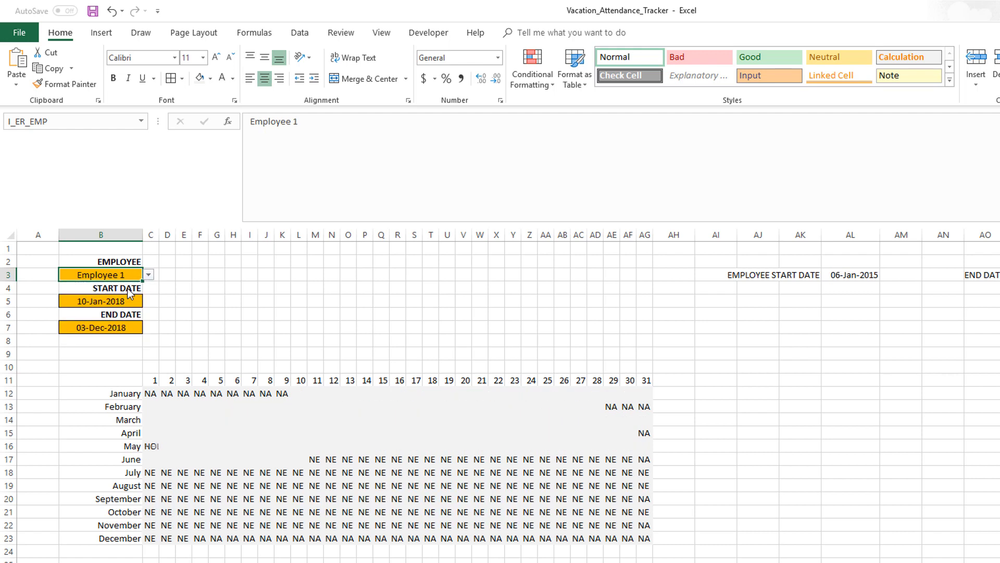
{"action": "left_click", "coordinate": [152, 445]}
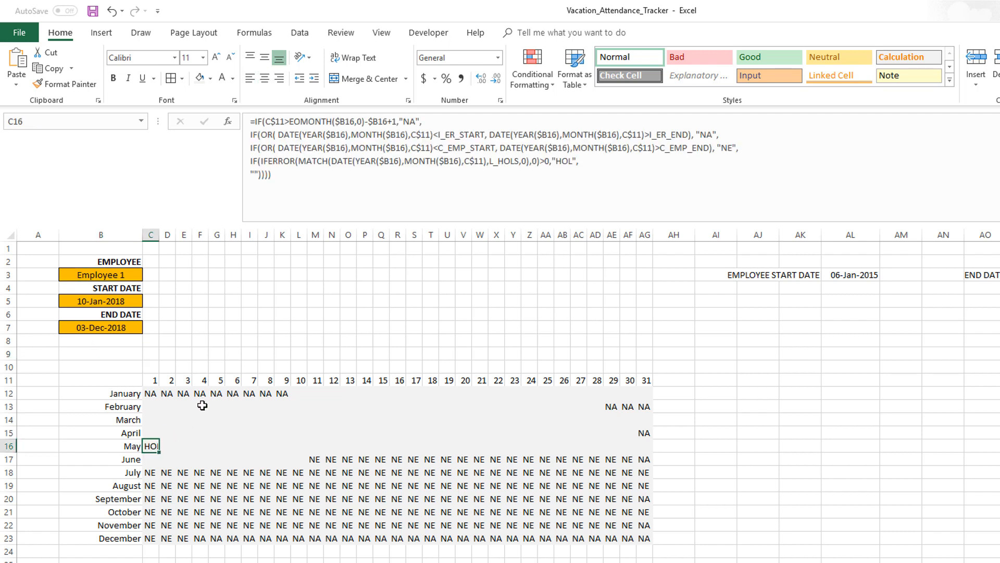
{"action": "left_click", "coordinate": [151, 394]}
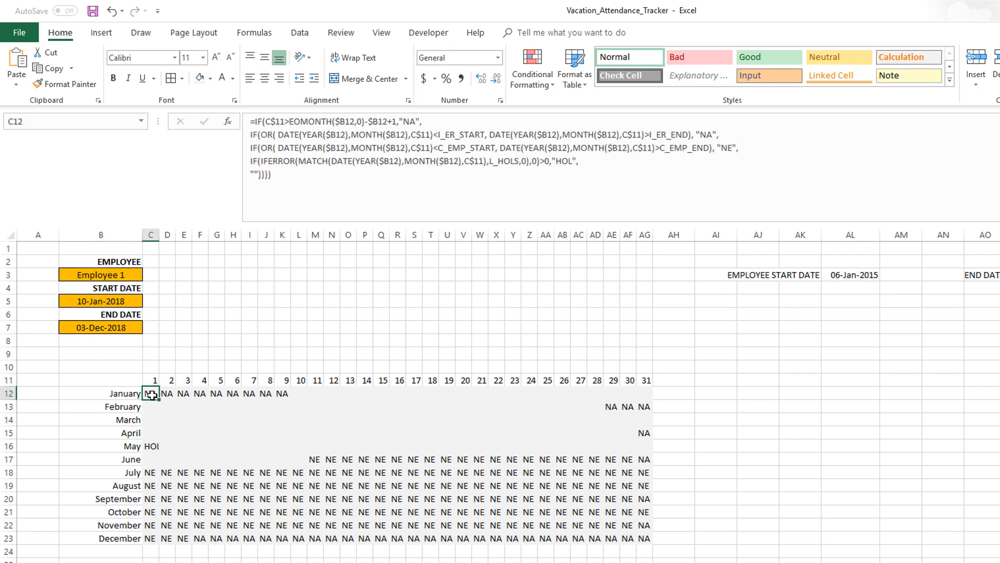
Add a new line to the C12 formula testing IF(INDEX(L_WKNDS,WEEKDAY(DATE(YEAR($B12),MONTH($B12),C$11))) to return "WKND"
{"action": "left_click", "coordinate": [596, 161]}
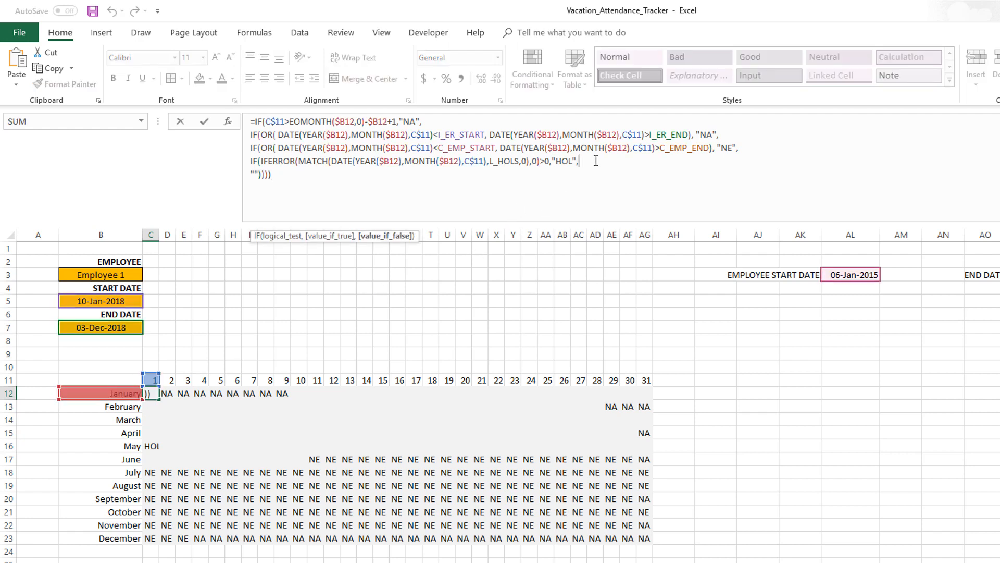
{"action": "key", "text": "alt+Return"}
{"action": "type", "text": "IF"}
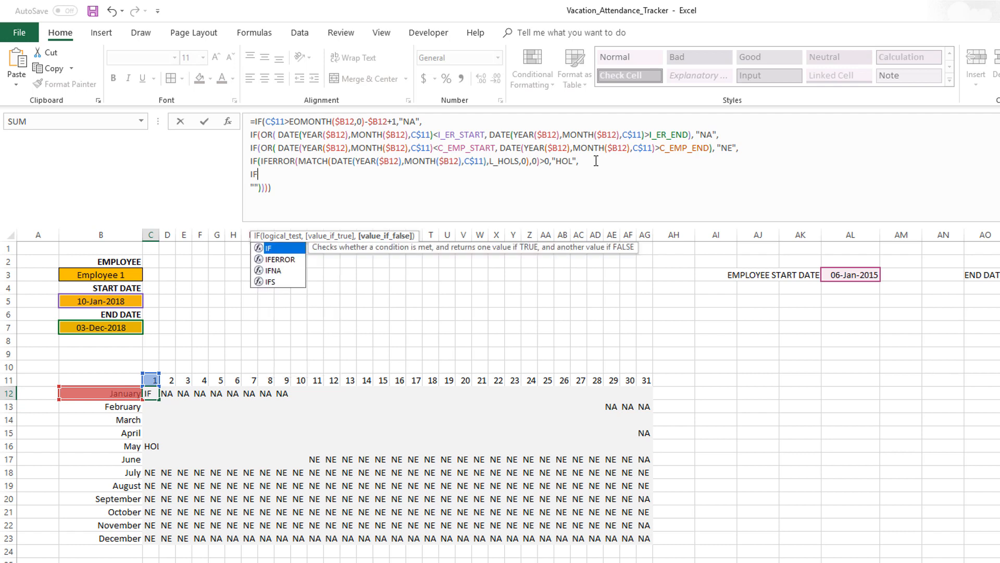
{"action": "type", "text": "(INDEX(L"}
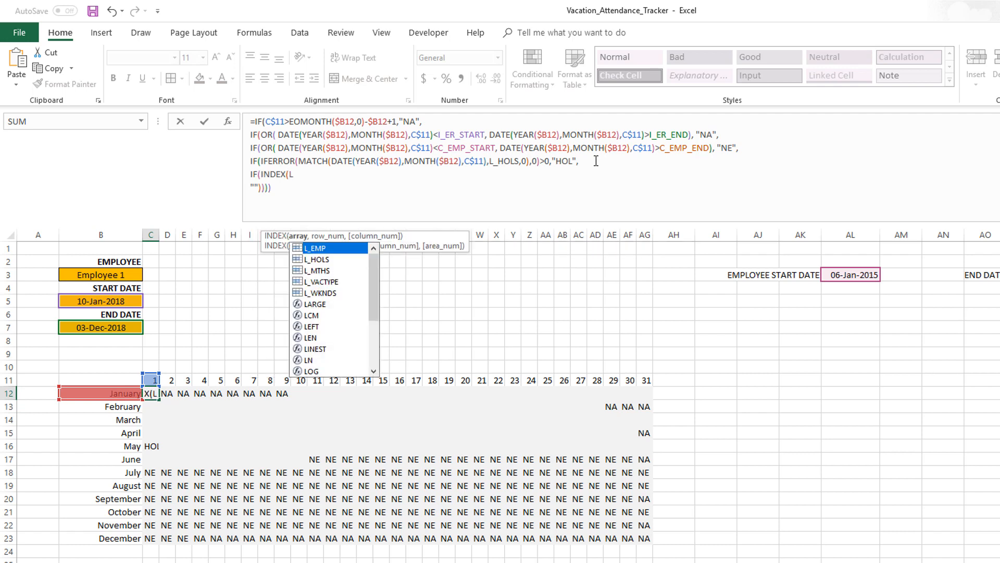
{"action": "type", "text": "_WKNDS,WEEKDAY(DATE(YEAR($B12),MONTH($B12),C$11"}
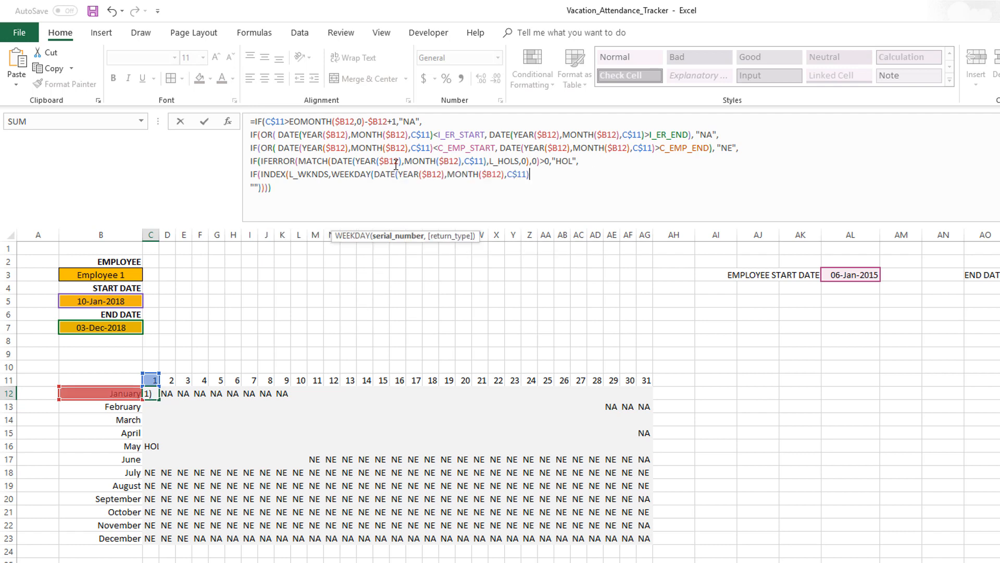
{"action": "type", "text": "DATE(YEAR($B12),MONTH($B12),C$11)"}
{"action": "type", "text": ")"}
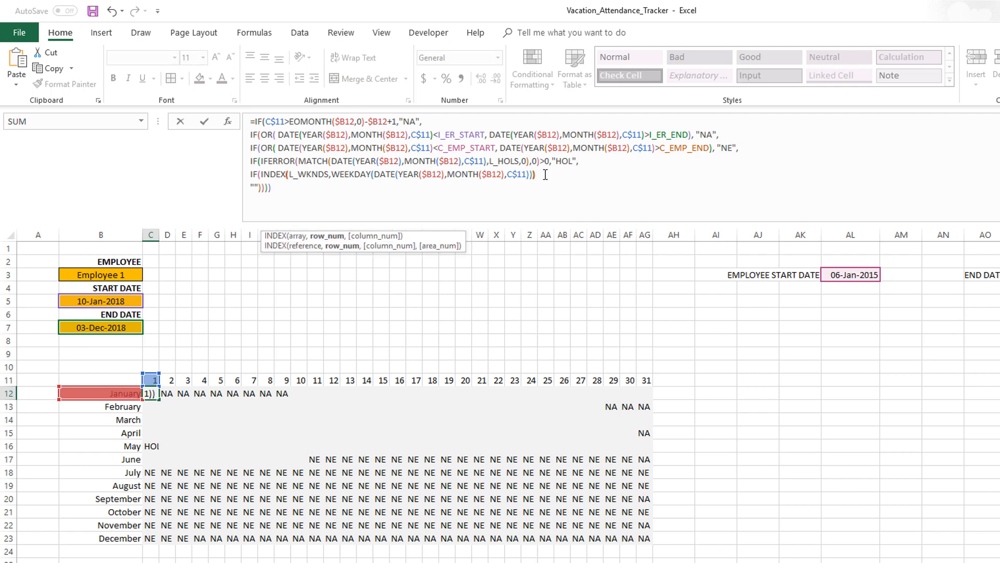
{"action": "type", "text": ")"}
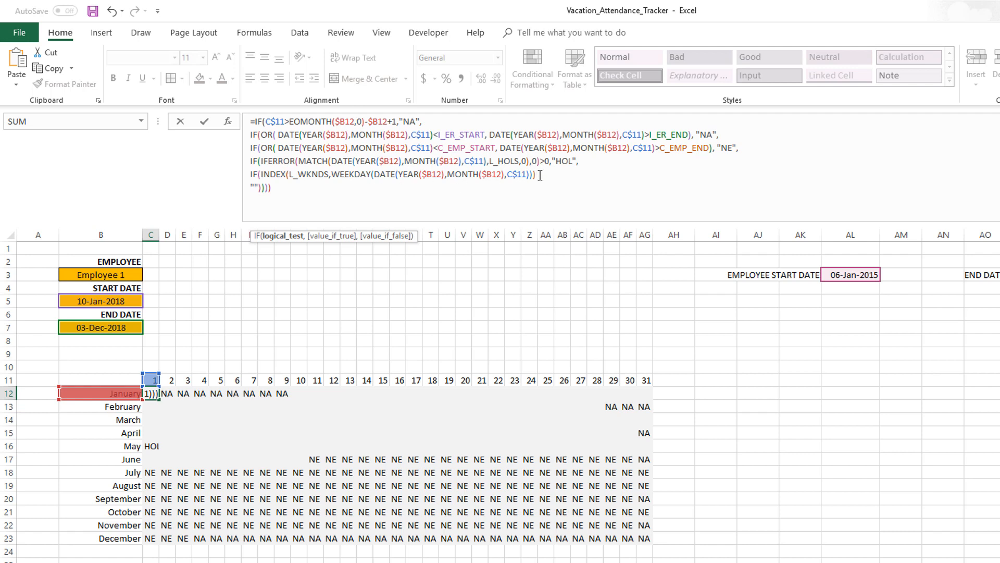
{"action": "type", "text": ",\"W"}
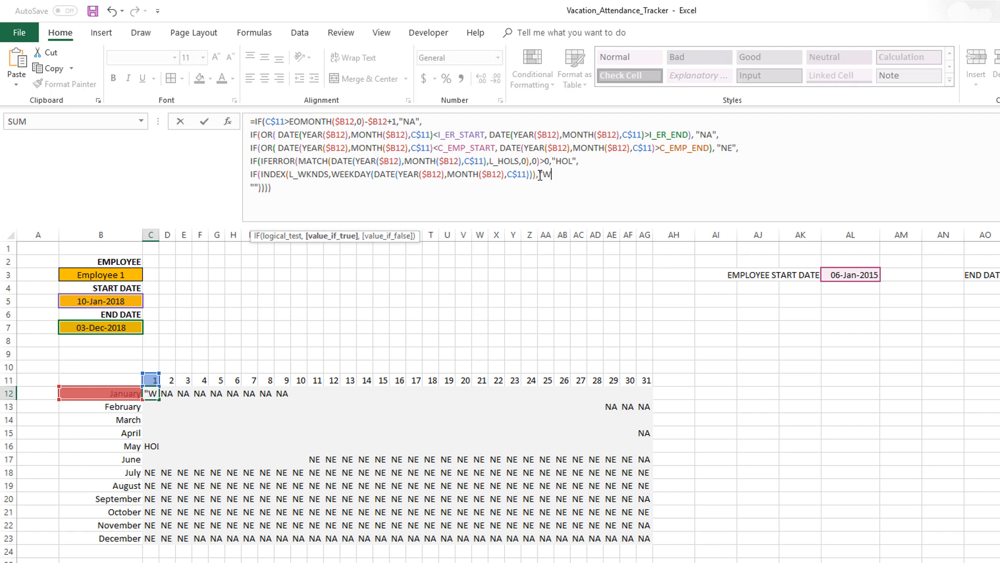
{"action": "type", "text": "KND\","}
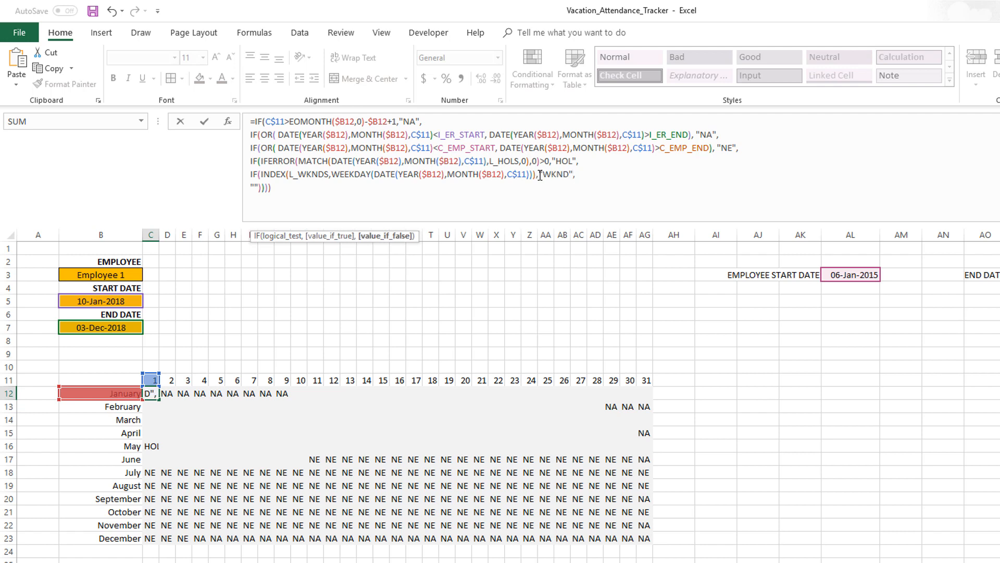
Add a closing parenthesis and enter the formula across the calendar grid C12:AG23
{"action": "left_click", "coordinate": [500, 198]}
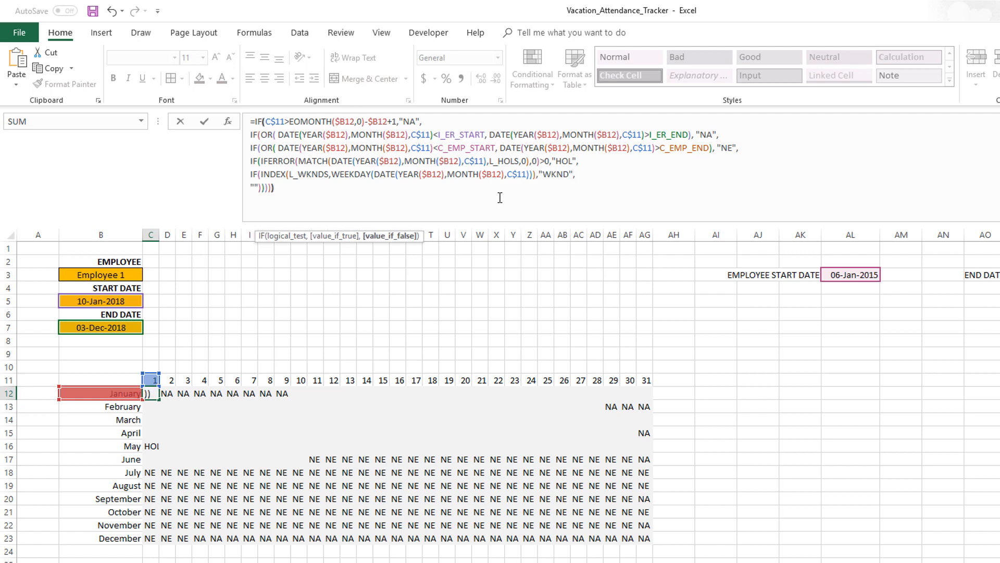
{"action": "type", "text": ")"}
{"action": "key", "text": "ctrl+Return"}
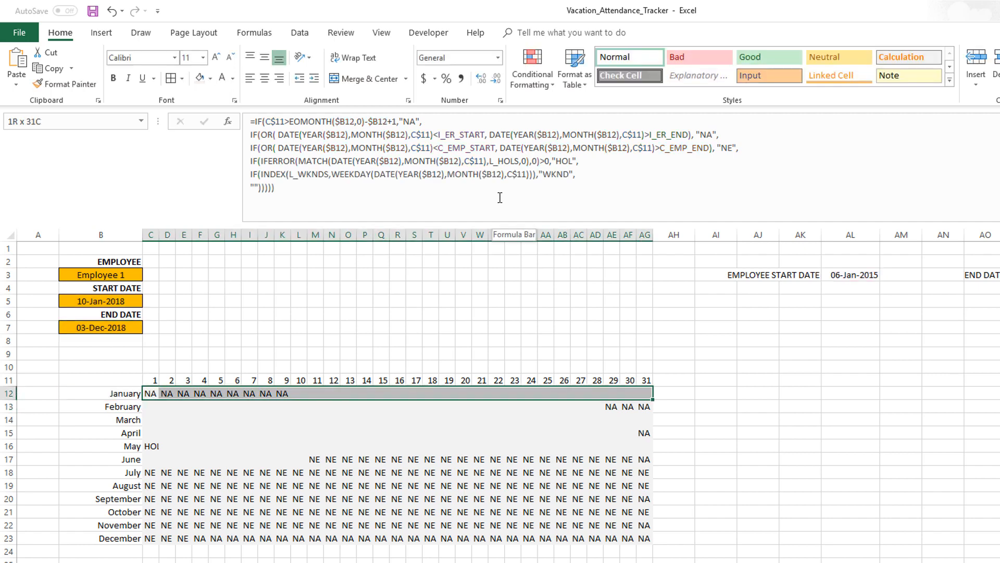
{"action": "key", "text": "ctrl+shift+Down"}
{"action": "left_click", "coordinate": [500, 198]}
{"action": "key", "text": "ctrl+Return"}
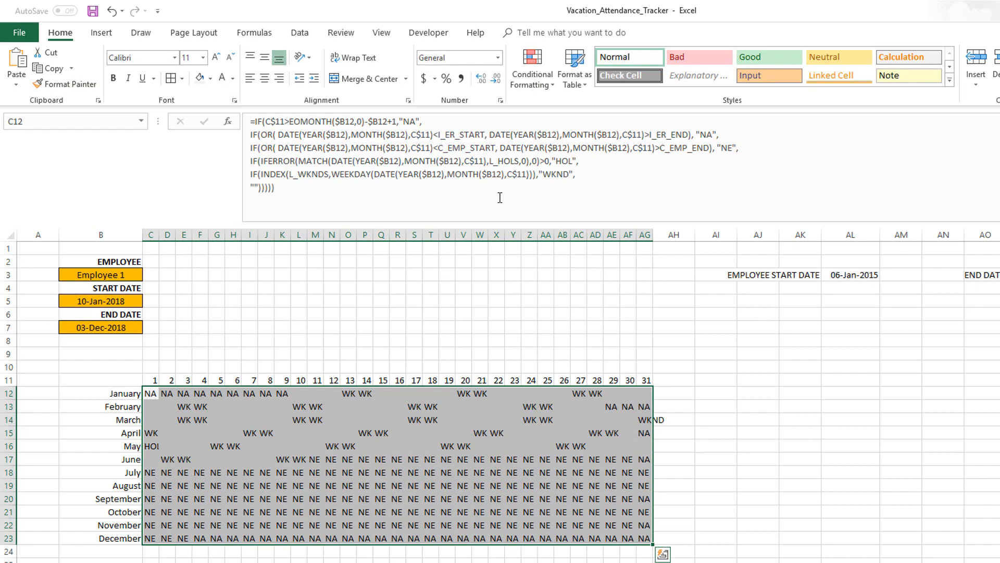
Inspect the weekend cells in the January row and return to C12
{"action": "left_click", "coordinate": [349, 397]}
{"action": "left_click", "coordinate": [375, 396]}
{"action": "left_click", "coordinate": [463, 393]}
{"action": "left_click", "coordinate": [477, 393]}
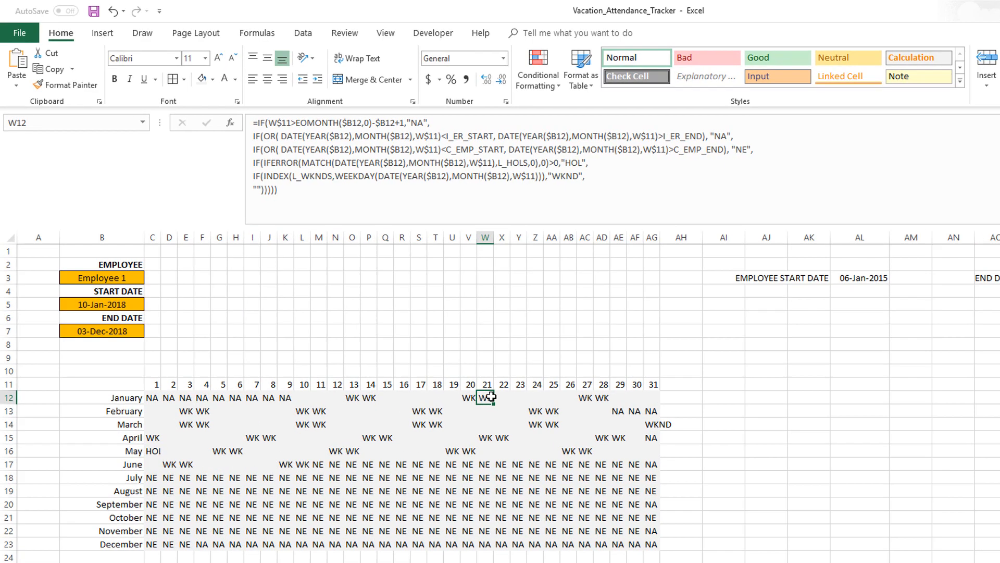
{"action": "key", "text": "ctrl+Left"}
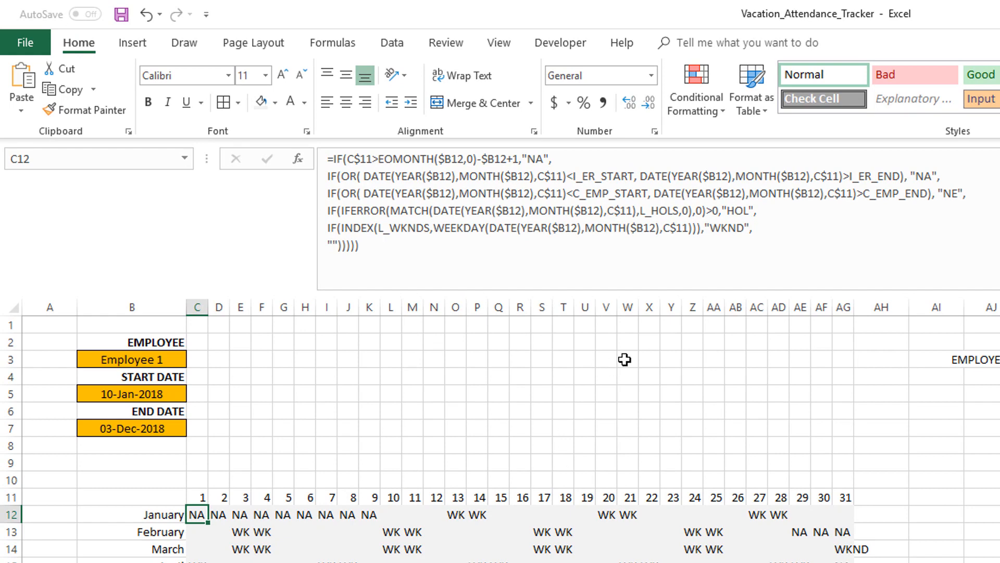
Add a new line starting SUMPRODUCT(--(T_VAC[EMPLOYEE NAME]=I_ER_EMP), using the selected employee cell as the comparison
{"action": "left_click", "coordinate": [773, 236]}
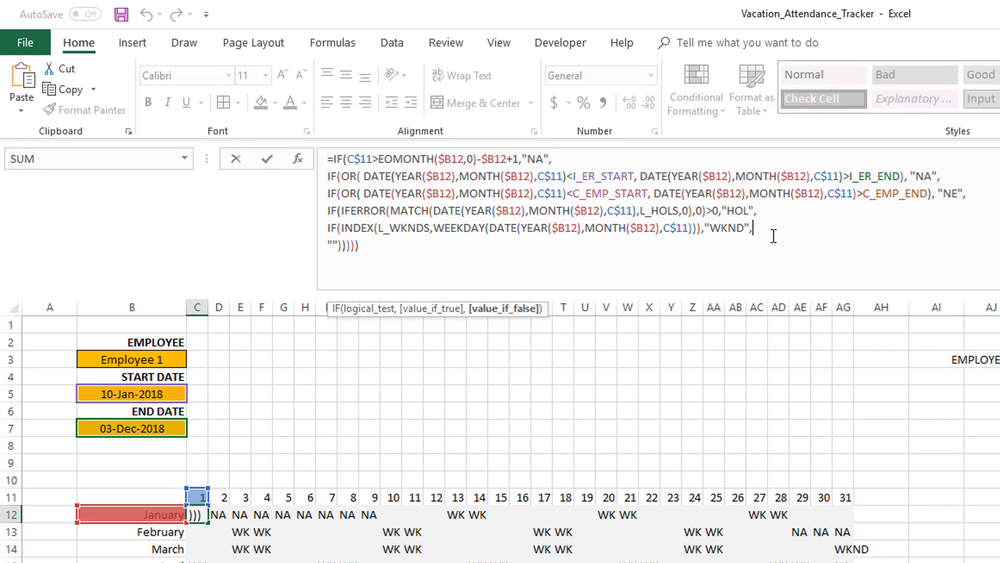
{"action": "key", "text": "alt"}
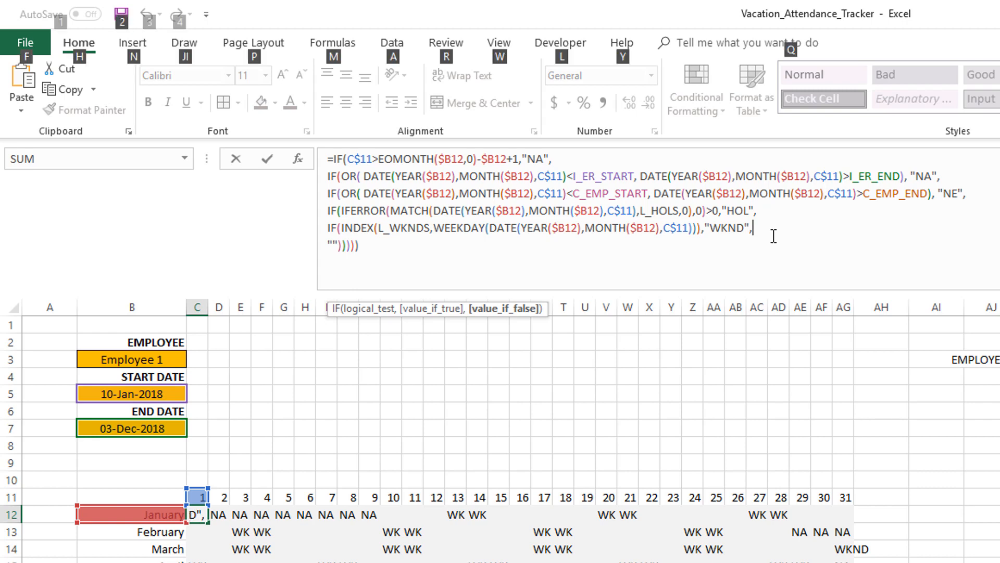
{"action": "key", "text": "alt"}
{"action": "key", "text": "alt+Return"}
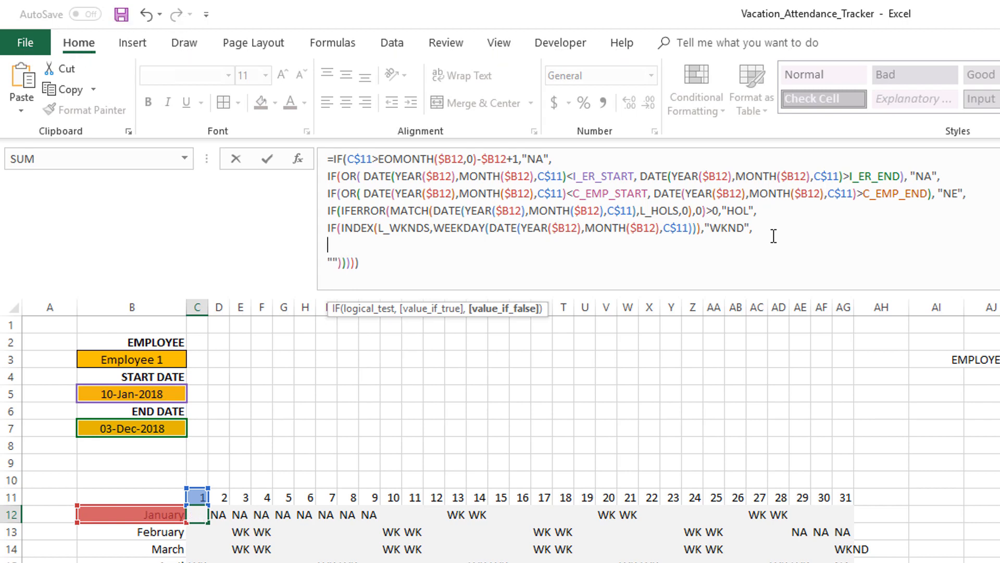
{"action": "type", "text": "SU"}
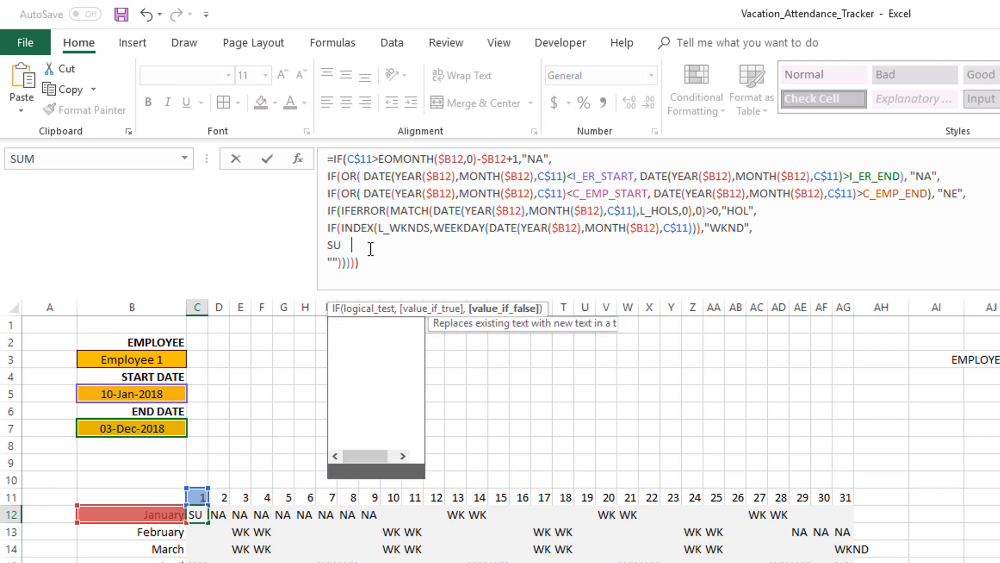
{"action": "type", "text": "MPRODUCT("}
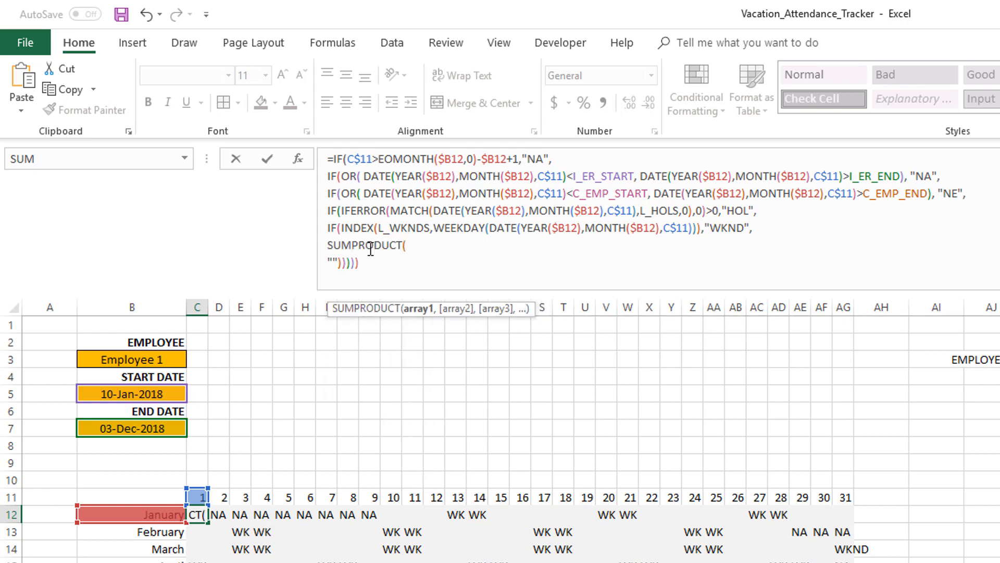
{"action": "type", "text": "--(T"}
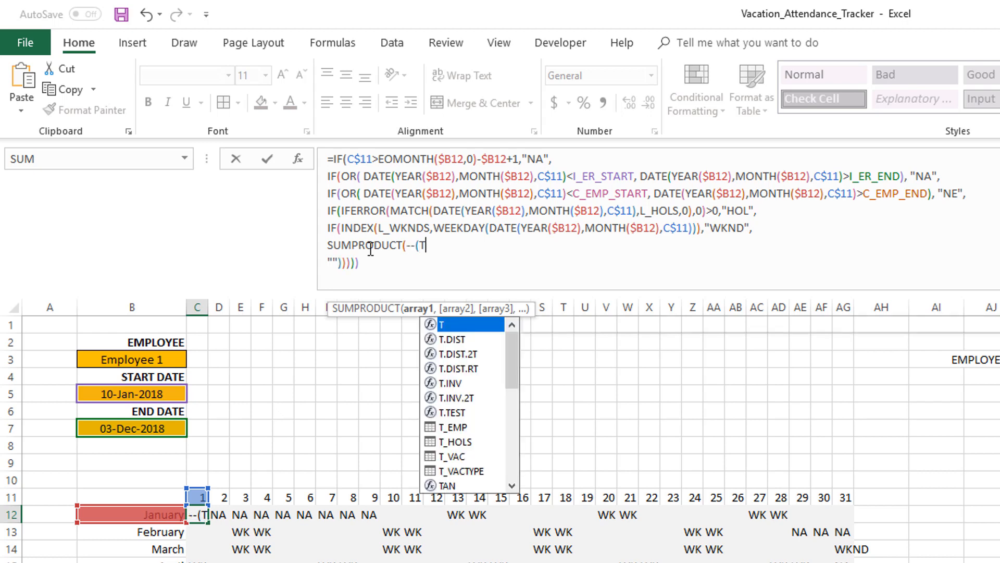
{"action": "type", "text": "_VAC["}
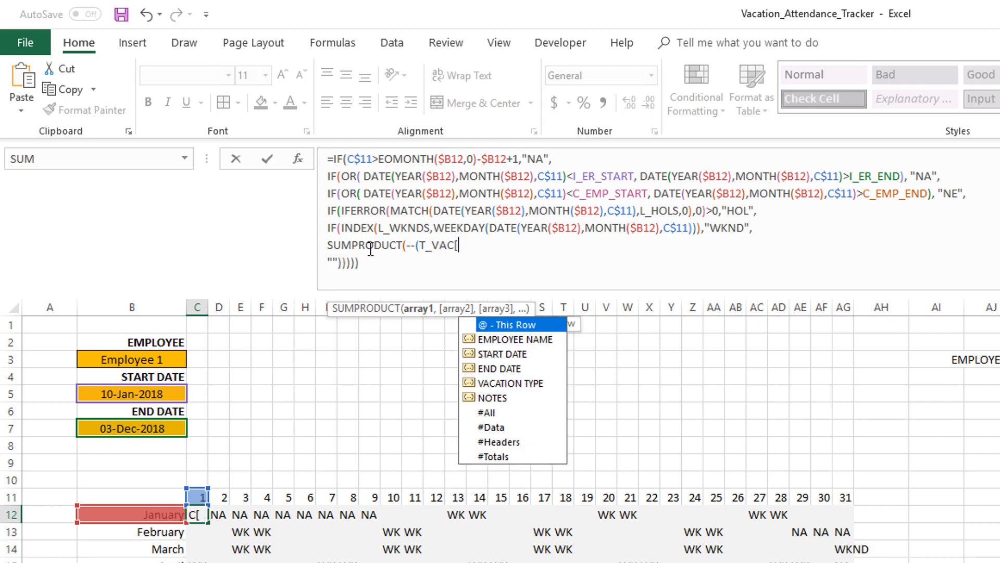
{"action": "type", "text": "EMPLOYE"}
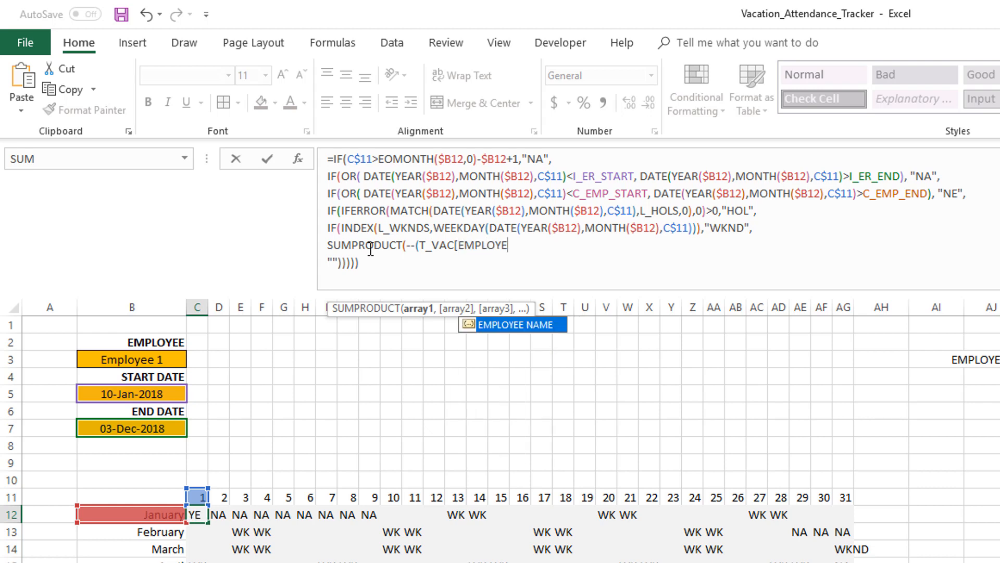
{"action": "type", "text": "E NAME]="}
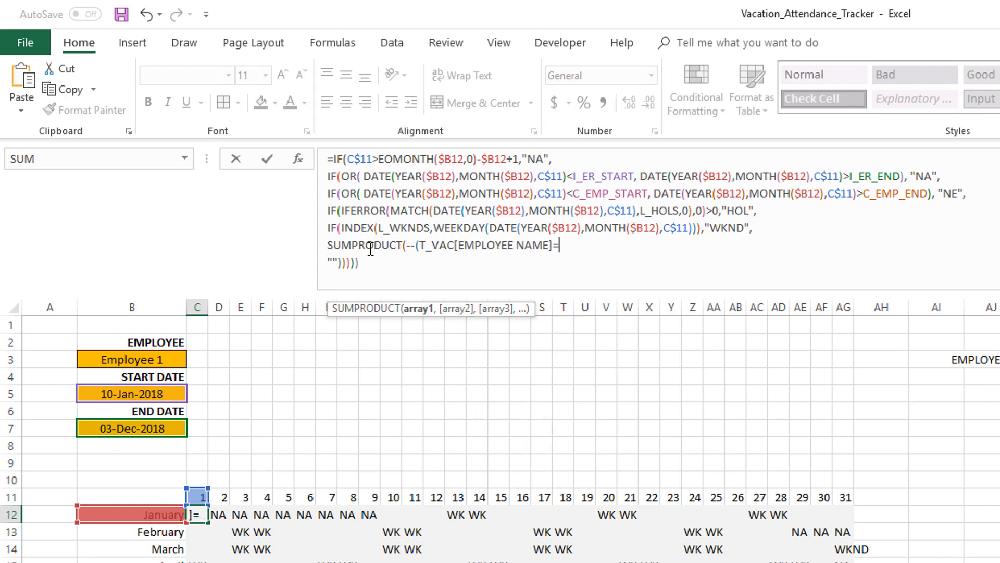
{"action": "left_click", "coordinate": [158, 360]}
{"action": "type", "text": "),"}
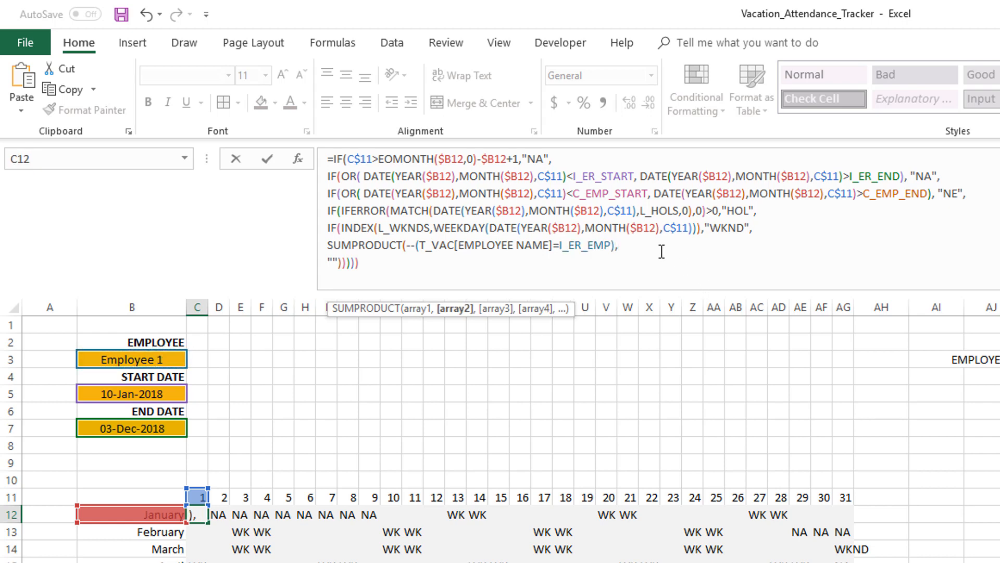
Evaluate the employee-name comparison and its double-negated array in the formula, undoing each evaluation
{"action": "left_click_drag", "start_coordinate": [420, 245], "coordinate": [432, 245]}
{"action": "left_click", "coordinate": [613, 245], "text": "shift"}
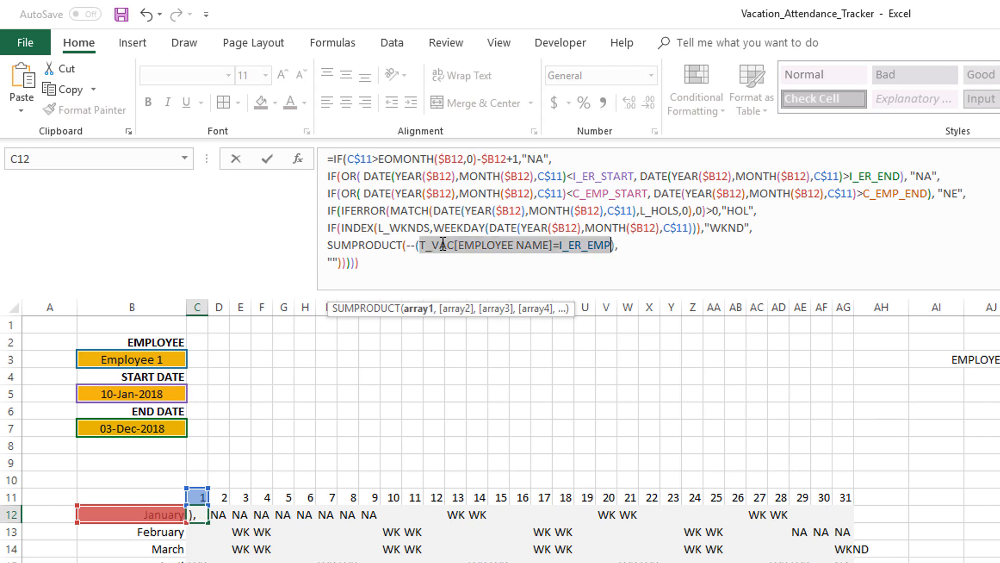
{"action": "key", "text": "F9"}
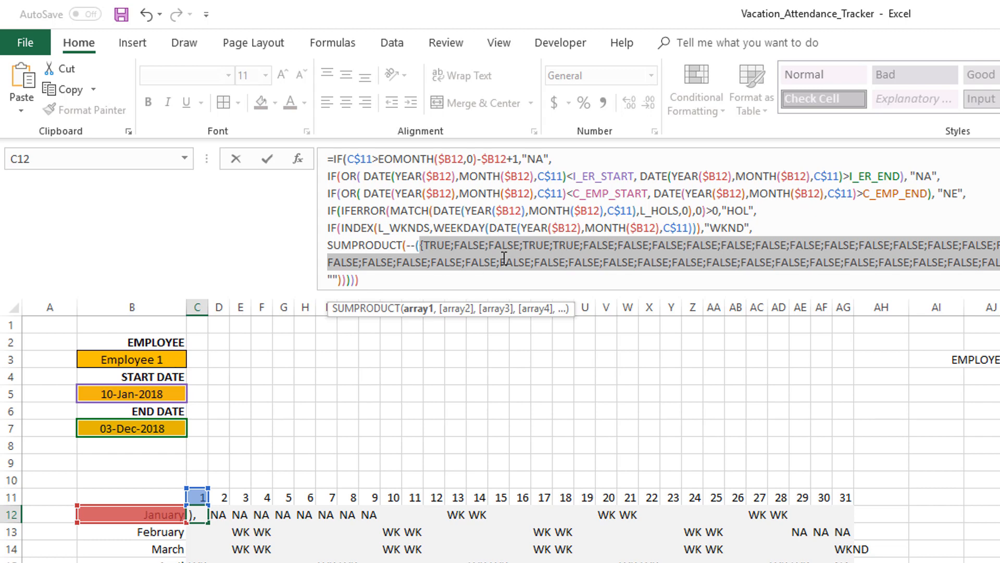
{"action": "key", "text": "ctrl+z"}
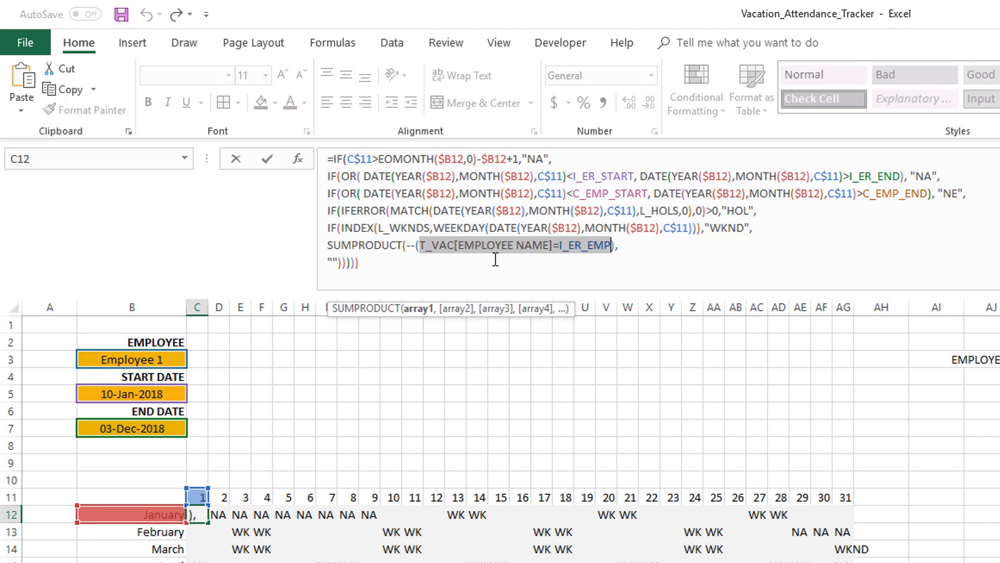
{"action": "left_click", "coordinate": [407, 245]}
{"action": "left_click", "coordinate": [616, 244], "text": "shift"}
{"action": "key", "text": "F9"}
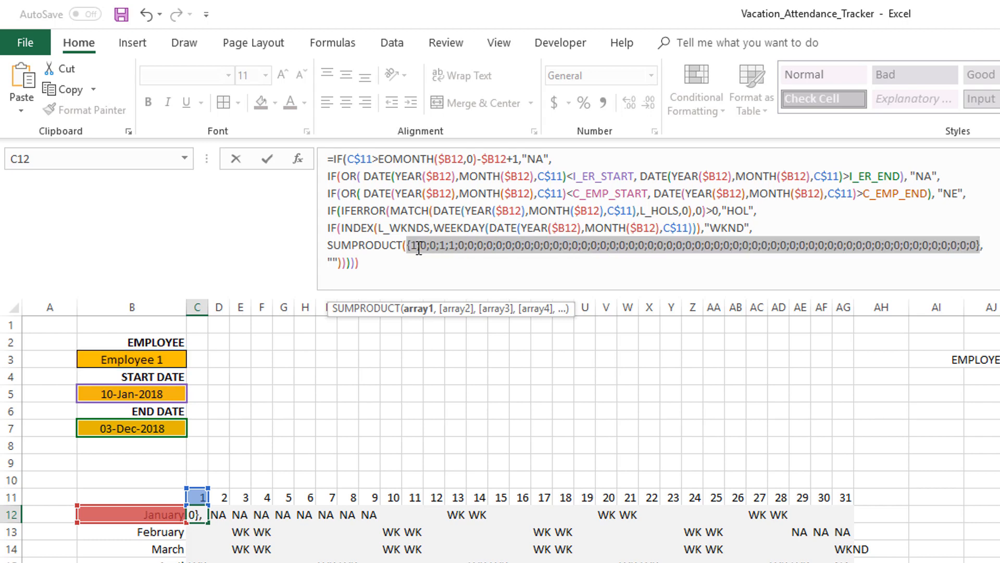
{"action": "key", "text": "ctrl+z"}
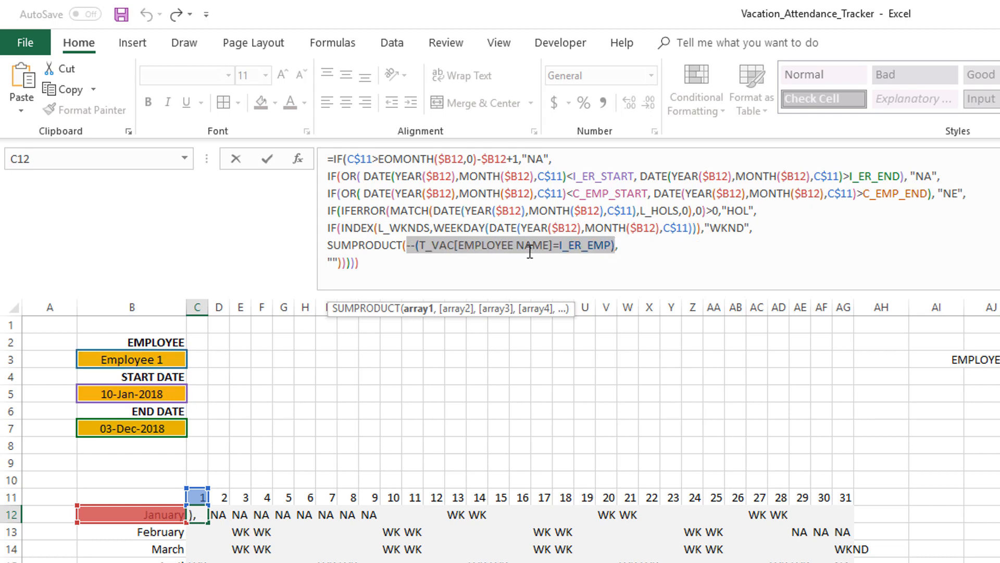
{"action": "left_click", "coordinate": [638, 245]}
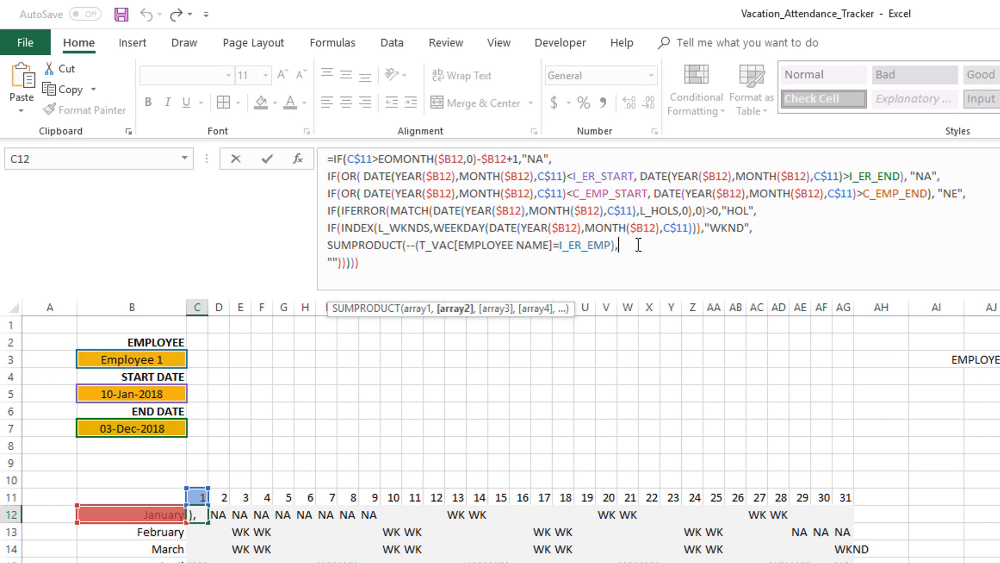
Begin a second SUMPRODUCT condition, --(T_VAC[START DATE]<=, after the employee-name comparison
{"action": "type", "text": "--(T_VAC["}
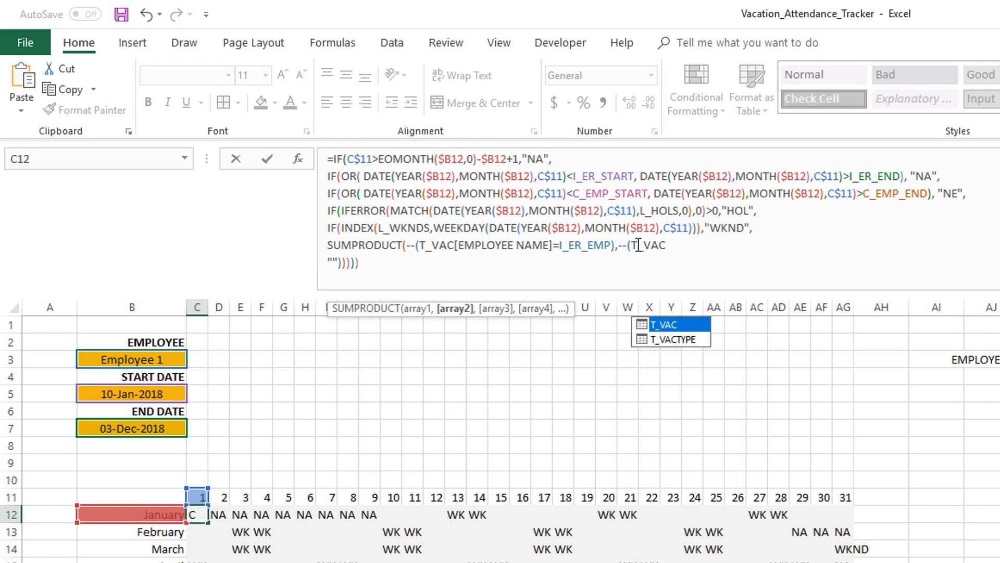
{"action": "type", "text": "START"}
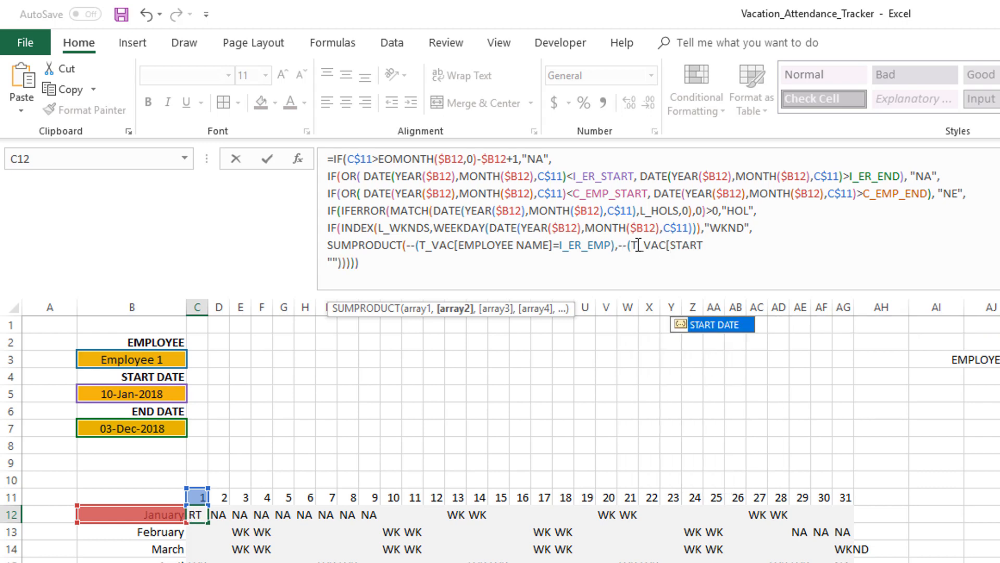
{"action": "type", "text": " DATE]<"}
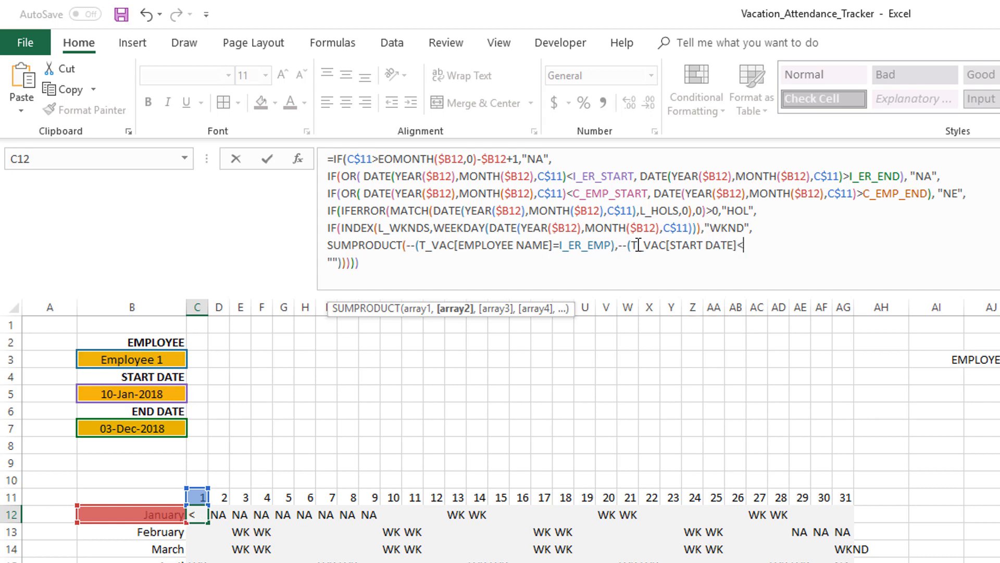
{"action": "type", "text": "="}
Copy the day's DATE(YEAR($B12),MONTH($B12),C$11) expression from the weekend line and paste it to complete the start-date condition
{"action": "left_click", "coordinate": [489, 228]}
{"action": "left_click", "coordinate": [692, 228], "text": "shift"}
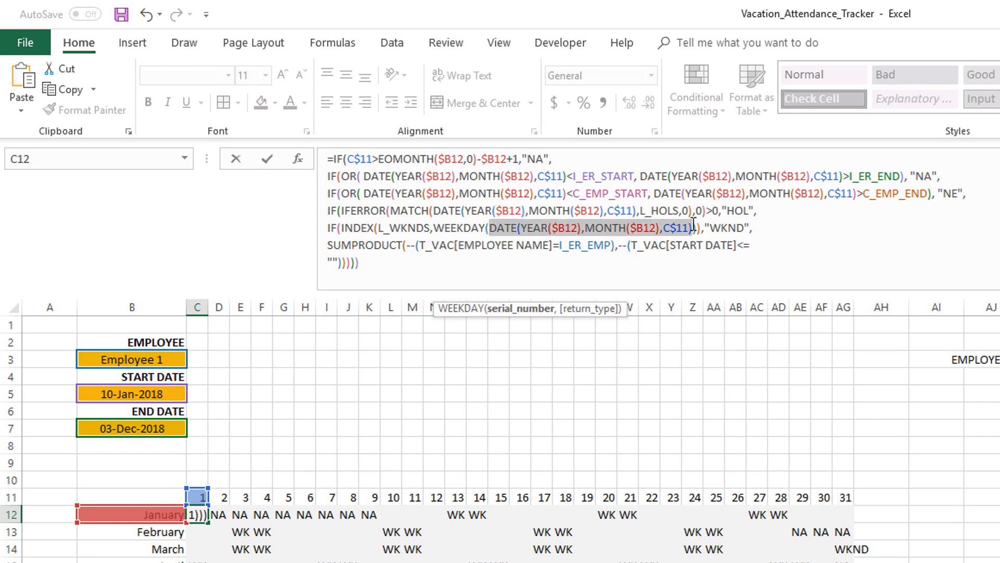
{"action": "key", "text": "ctrl+c"}
{"action": "left_click", "coordinate": [764, 245]}
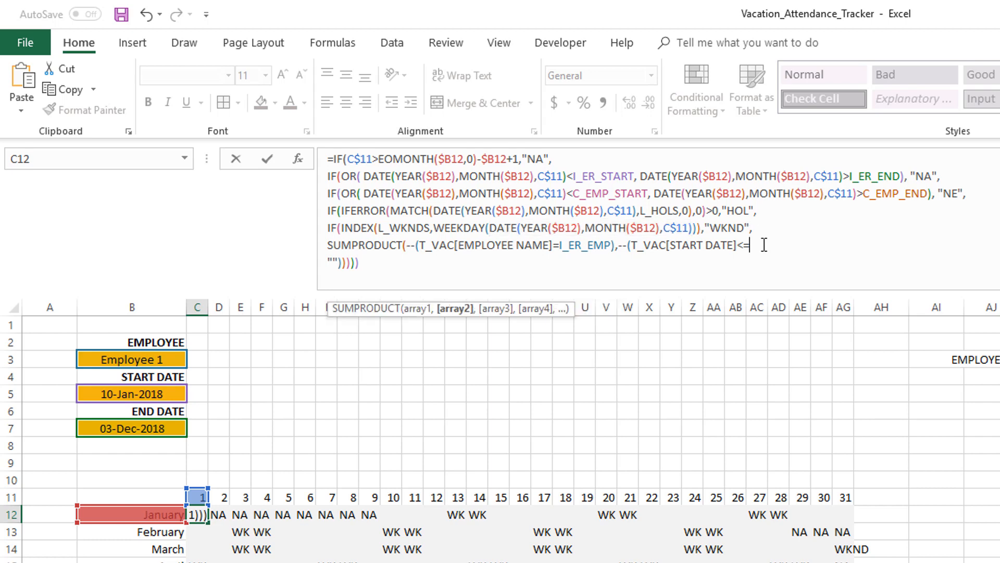
{"action": "key", "text": "ctrl+v"}
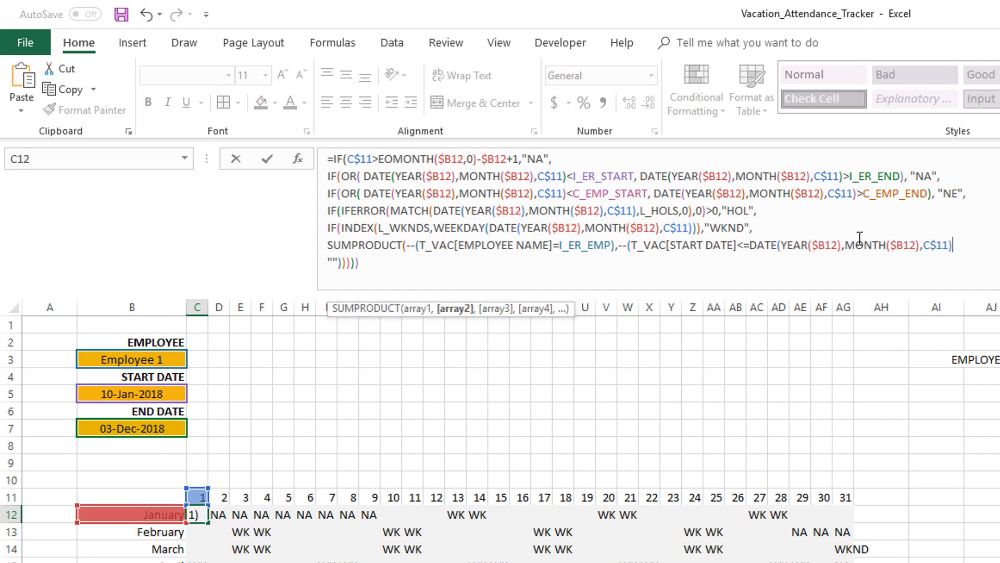
{"action": "left_click", "coordinate": [967, 248]}
{"action": "type", "text": "),"}
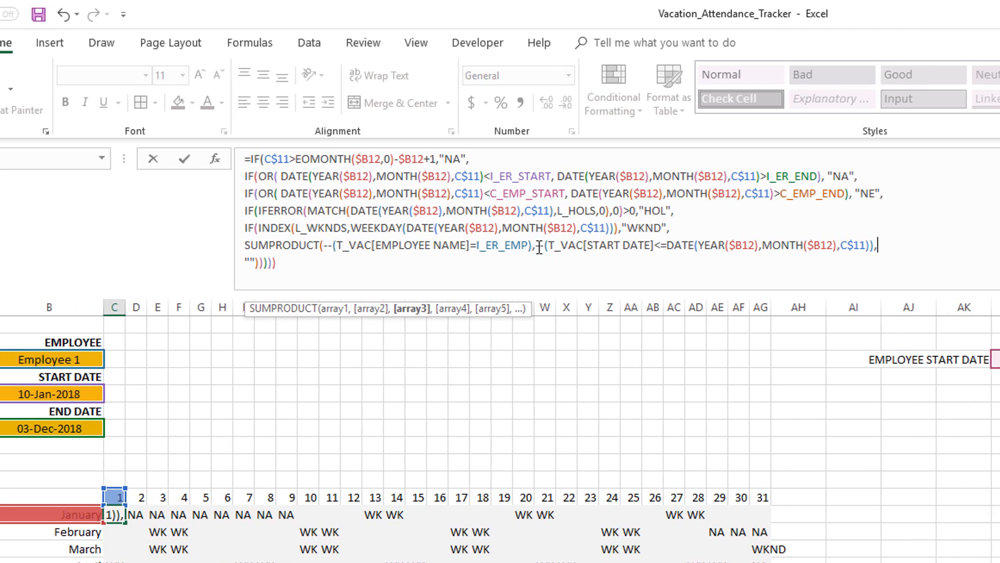
Duplicate the start-date condition and change it to --(T_VAC[END DATE]>=DATE(YEAR($B12),MONTH($B12),C$11))
{"action": "left_click", "coordinate": [618, 245]}
{"action": "left_click", "coordinate": [767, 245], "text": "shift"}
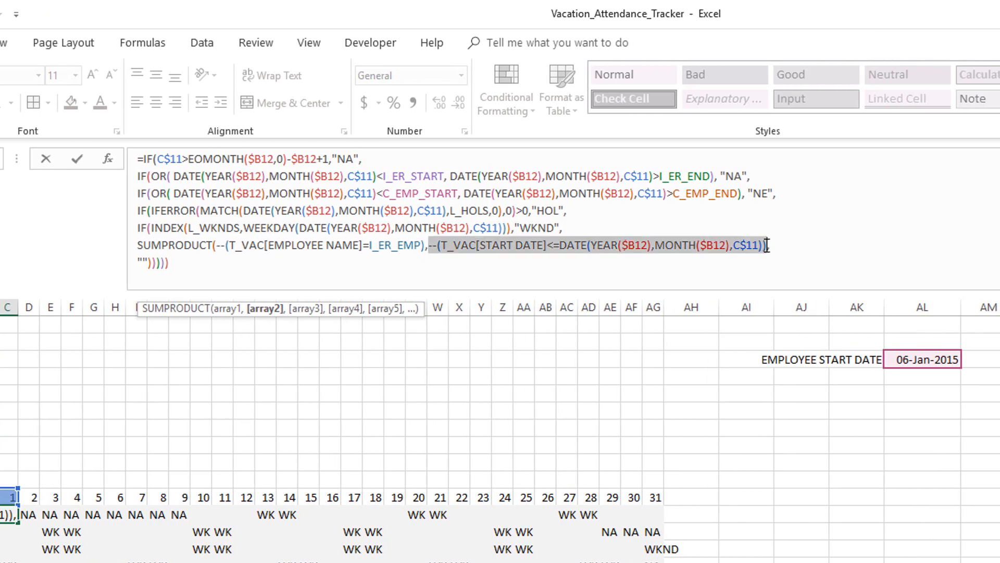
{"action": "key", "text": "ctrl+c"}
{"action": "left_click", "coordinate": [777, 245]}
{"action": "key", "text": "ctrl+v"}
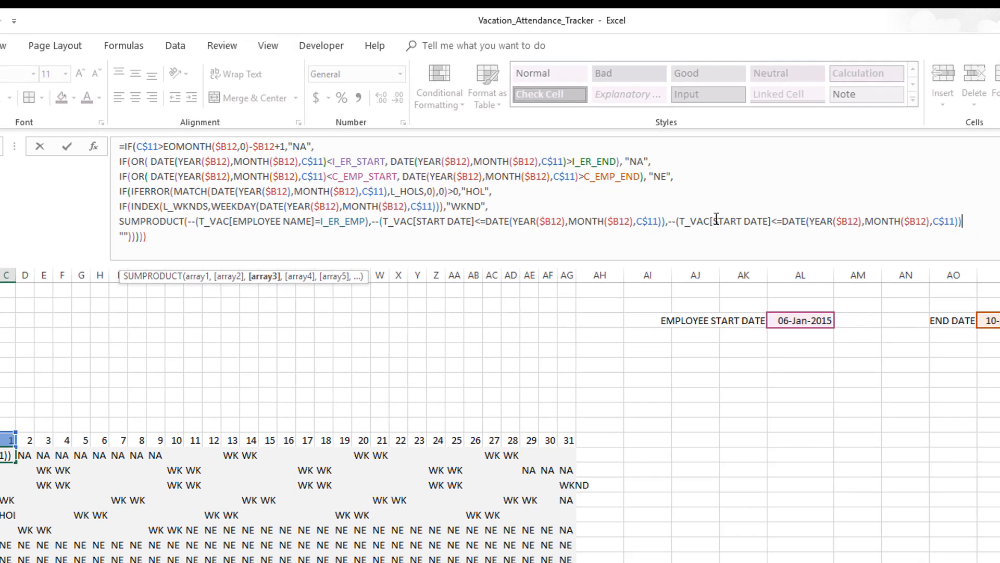
{"action": "double_click", "coordinate": [719, 221]}
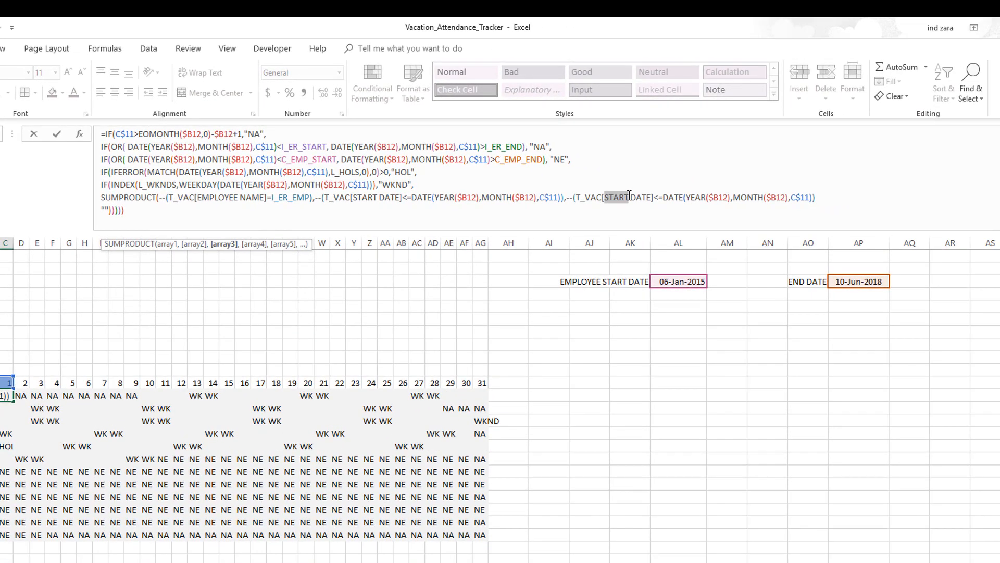
{"action": "type", "text": "END"}
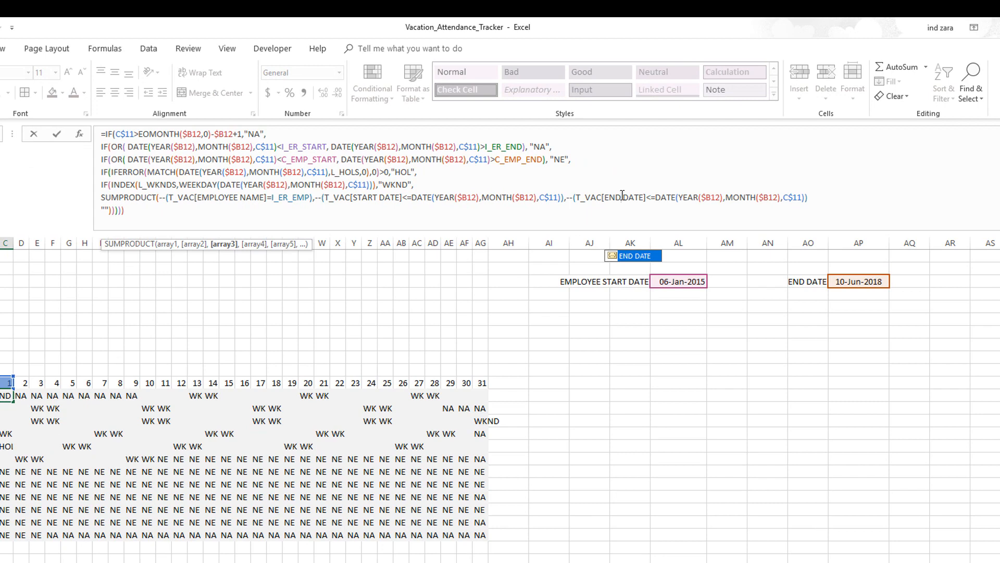
{"action": "left_click", "coordinate": [656, 199]}
{"action": "key", "text": "BackSpace"}
{"action": "key", "text": "BackSpace"}
{"action": "type", "text": ">="}
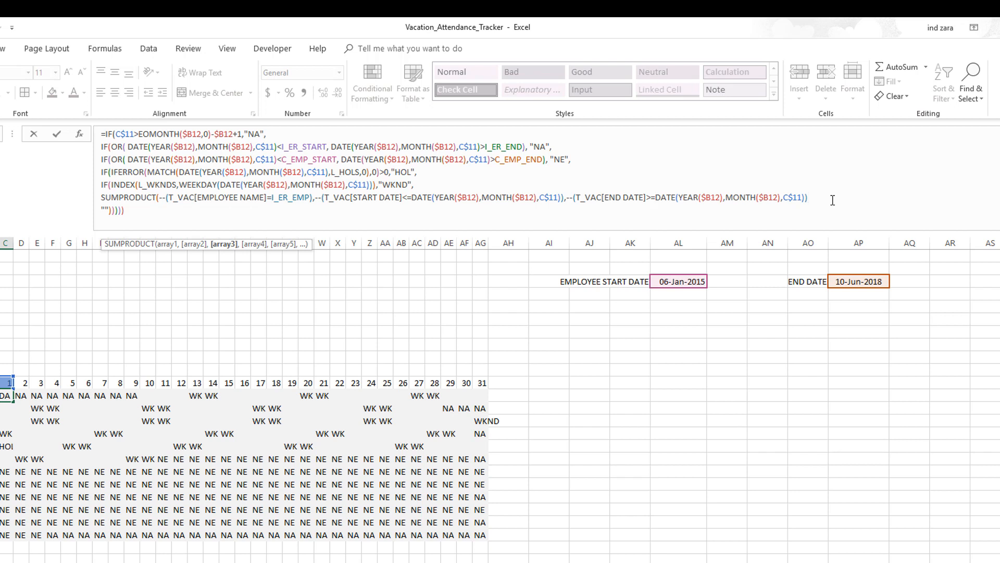
Add ROW(T_VAC[VACATION TYPE]) as the last SUMPRODUCT argument and close the SUMPRODUCT
{"action": "type", "text": ",ROW("}
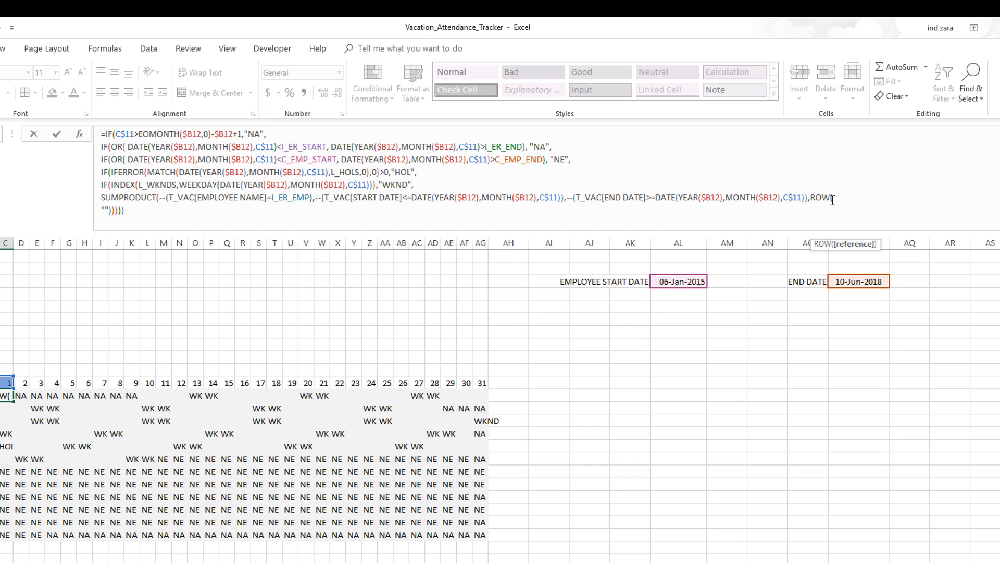
{"action": "type", "text": "T_VAC[VACATION TYPE]"}
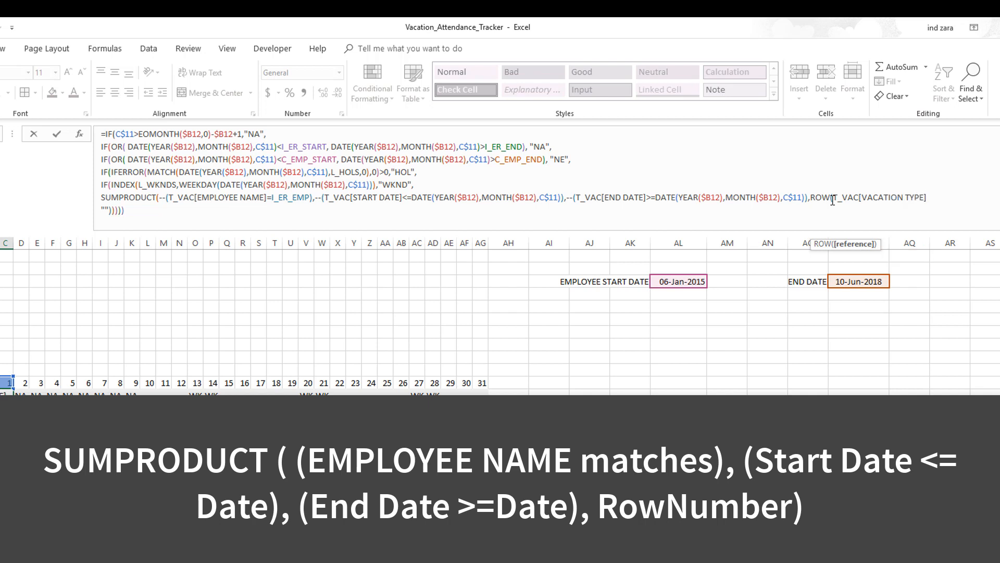
{"action": "type", "text": ")"}
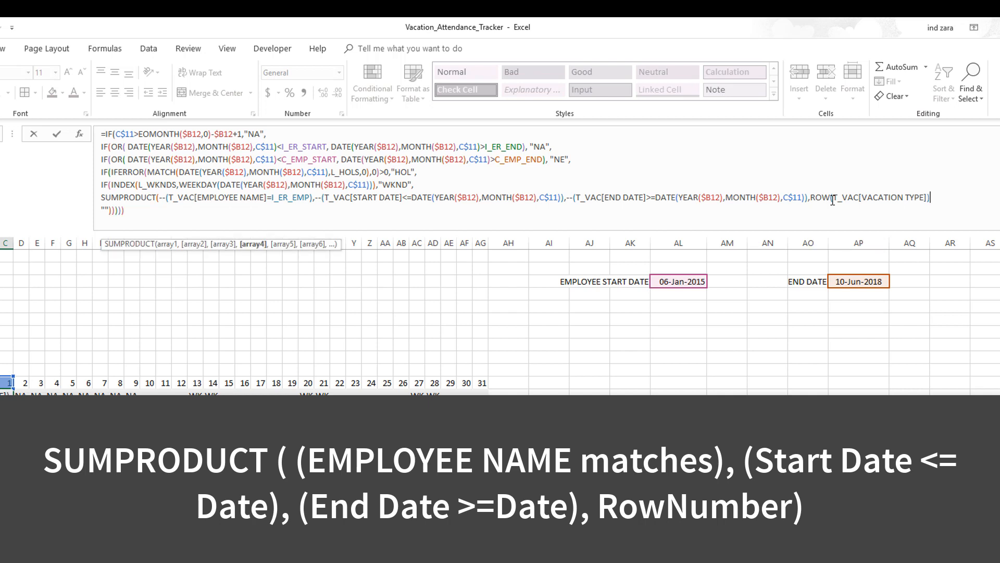
{"action": "type", "text": ")"}
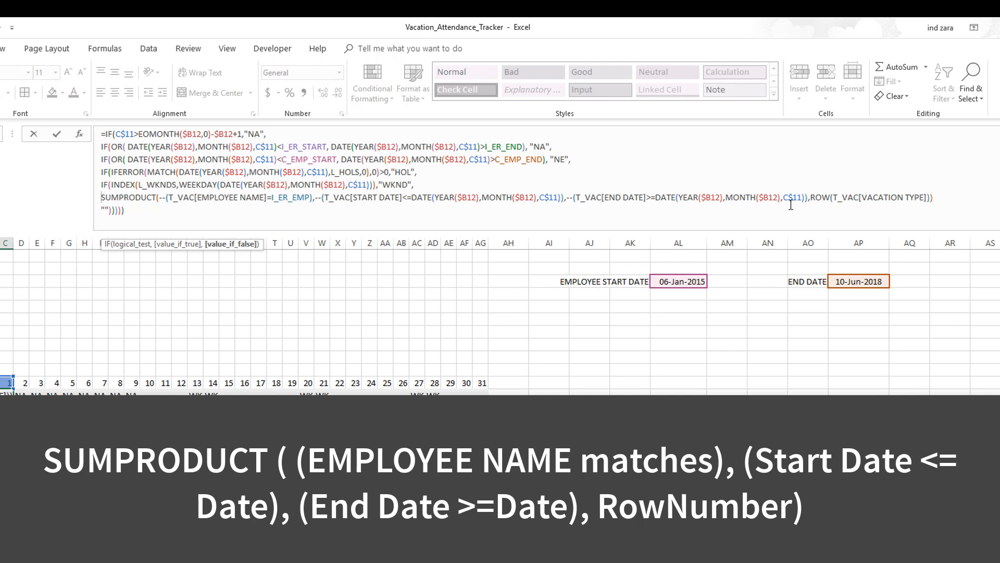
Try replacing the SUMPRODUCT line with 0, then undo the replacement
{"action": "left_click", "coordinate": [937, 197], "text": "shift"}
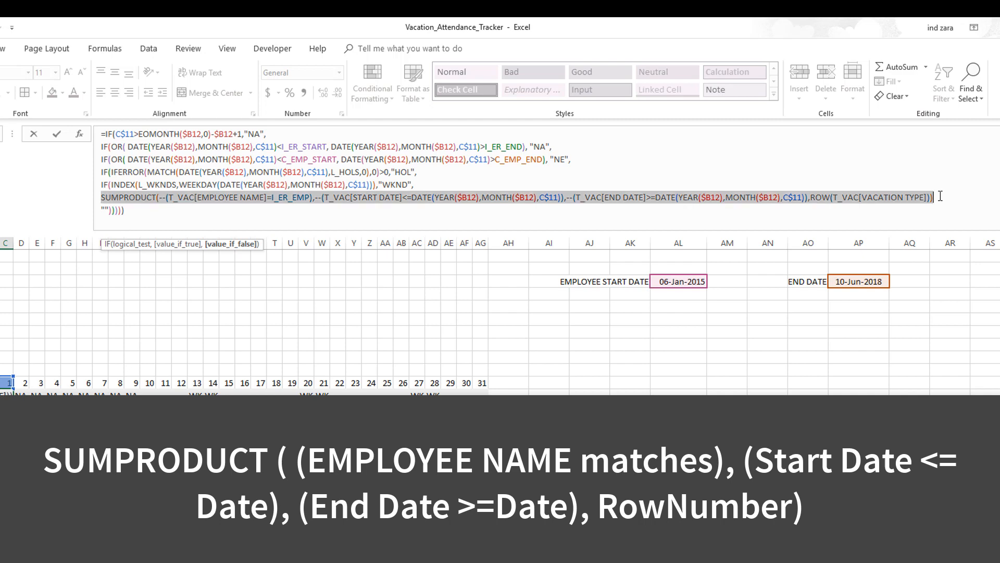
{"action": "type", "text": "0"}
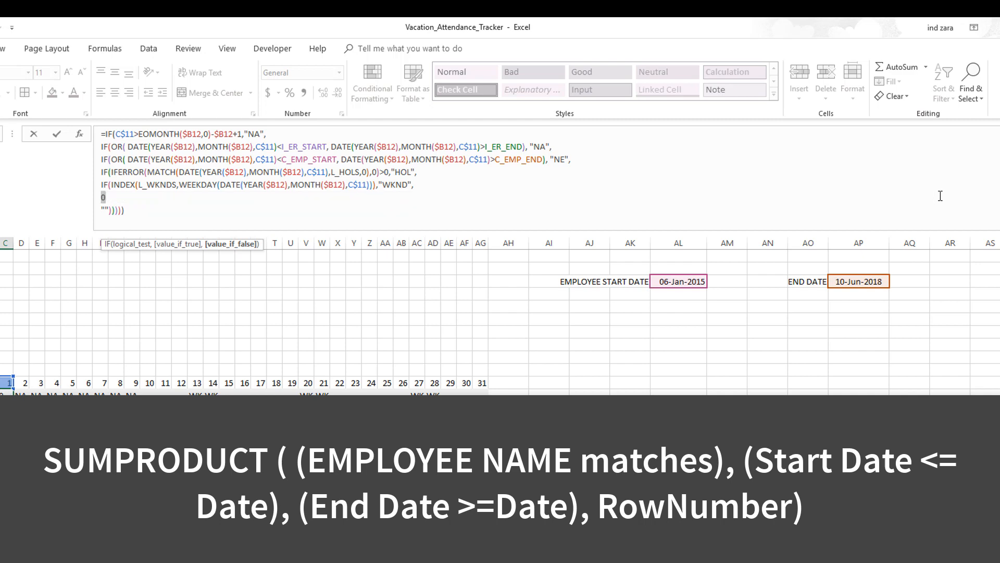
{"action": "key", "text": "ctrl+z"}
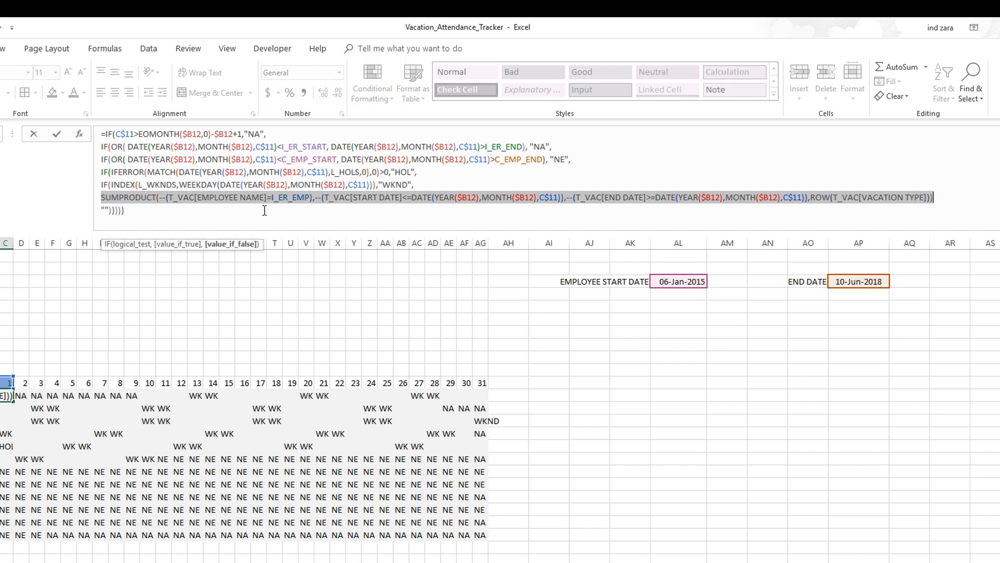
{"action": "left_click", "coordinate": [314, 210]}
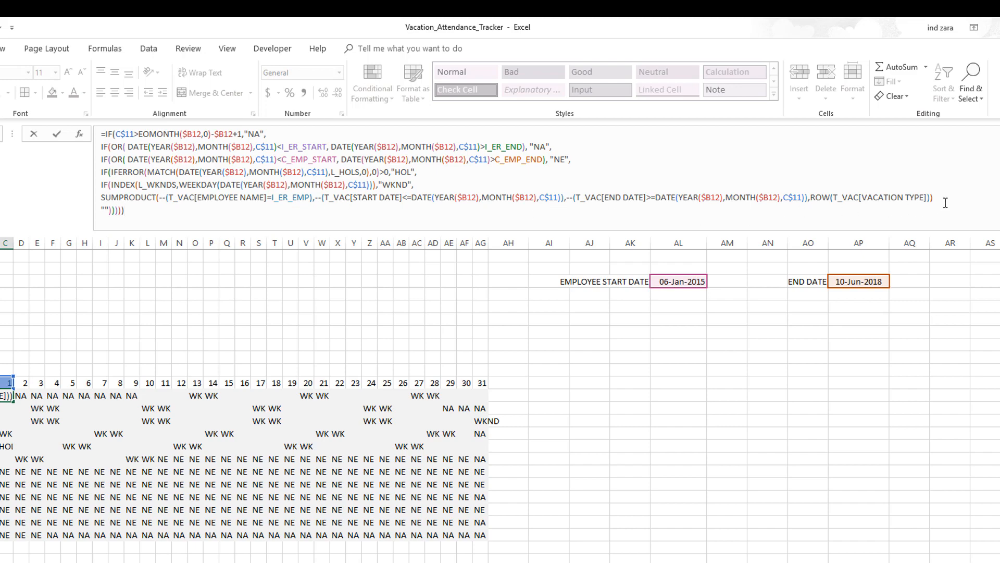
Subtract -ROW(T_VAC[#Headers]) after the SUMPRODUCT to get the row number within the table
{"action": "left_click", "coordinate": [946, 202]}
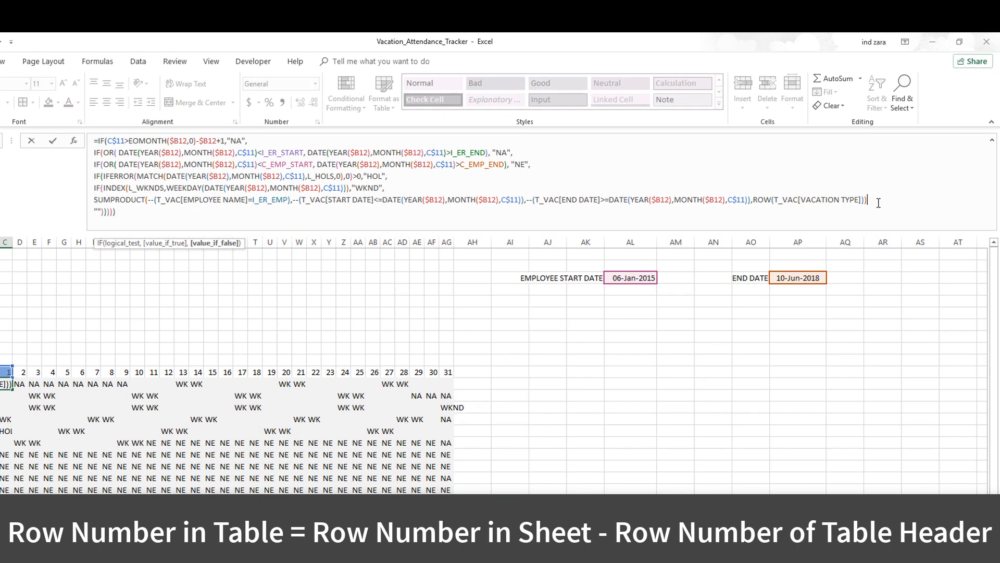
{"action": "type", "text": "-ROW(T_VAC"}
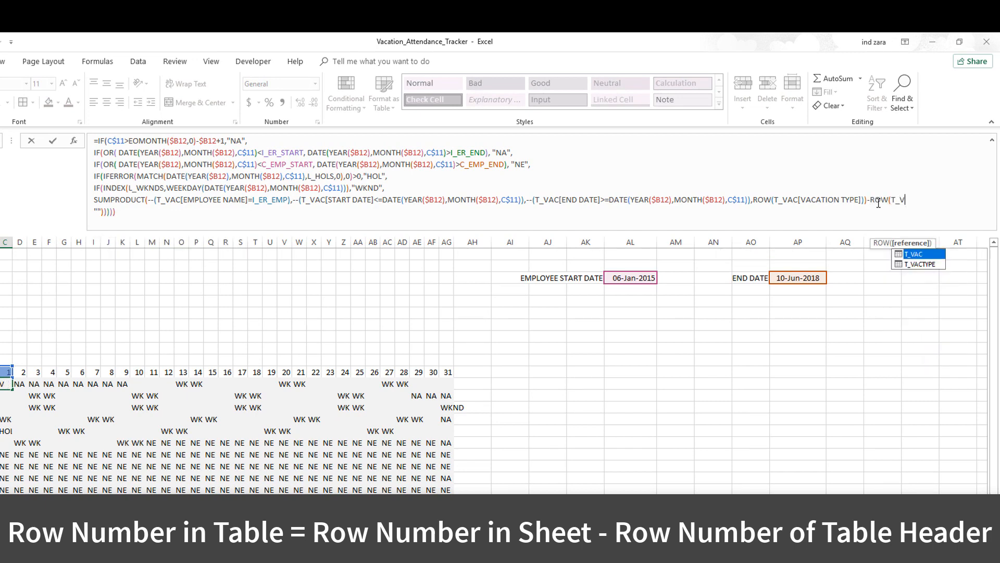
{"action": "type", "text": "["}
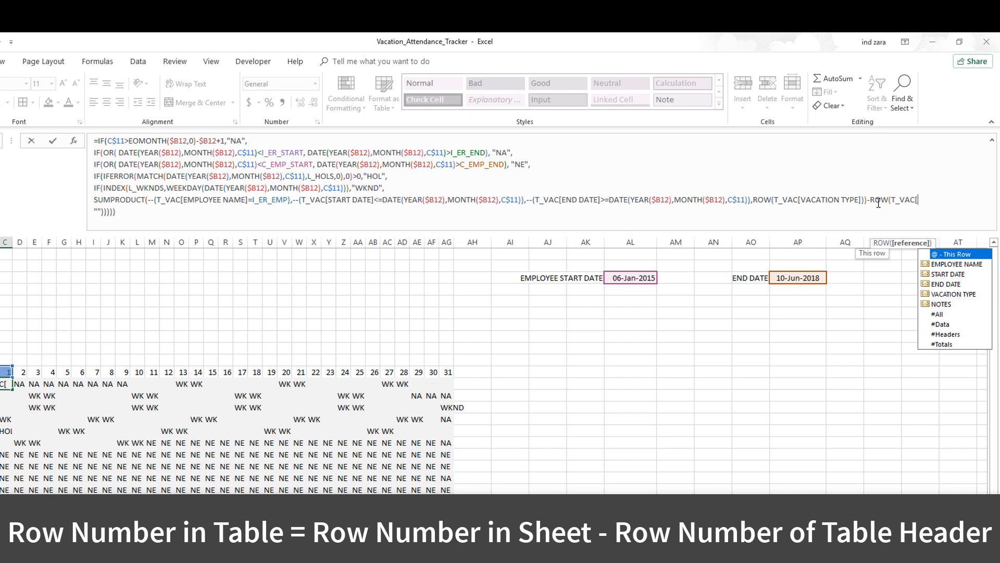
{"action": "type", "text": "#Heade"}
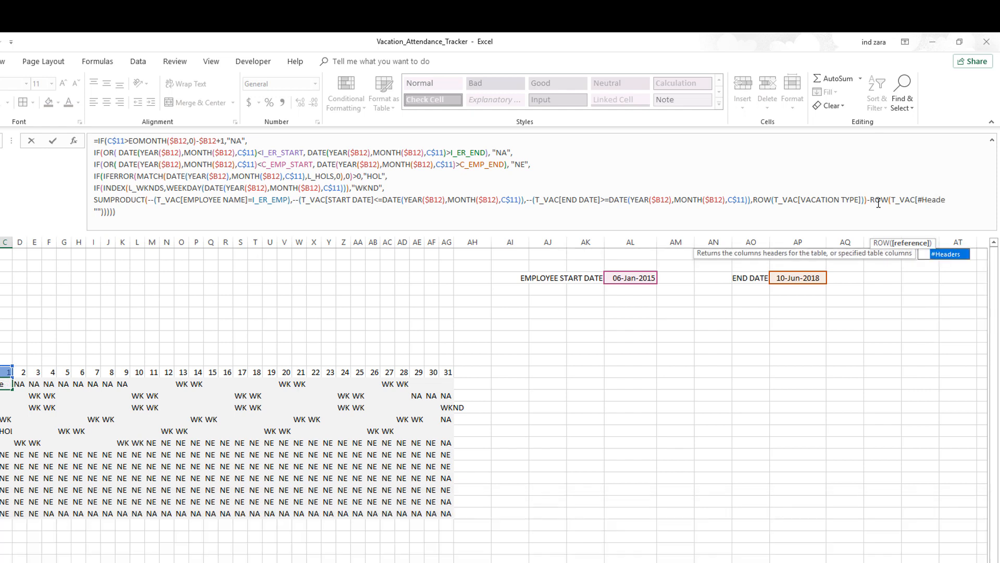
{"action": "type", "text": "rs]"}
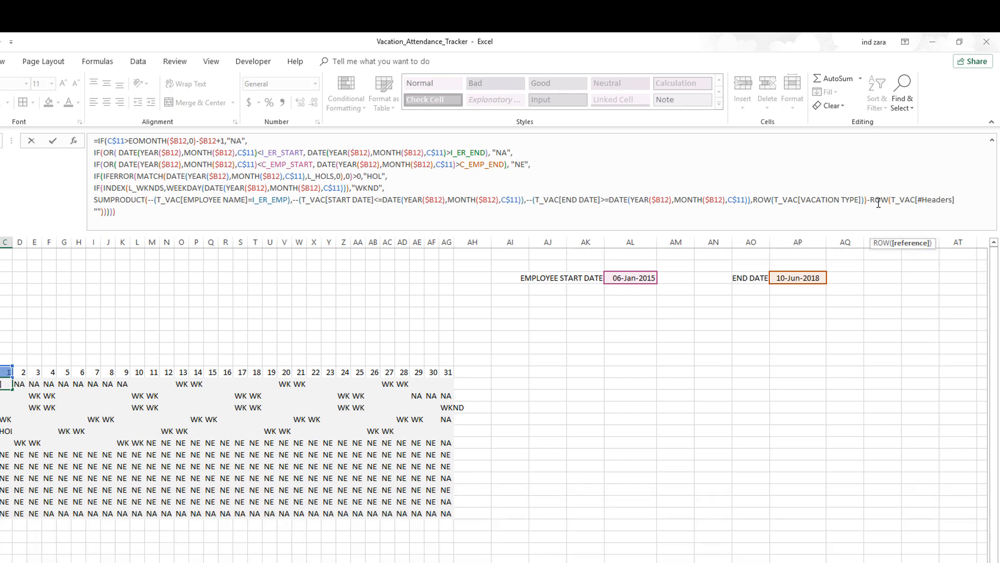
{"action": "type", "text": ")"}
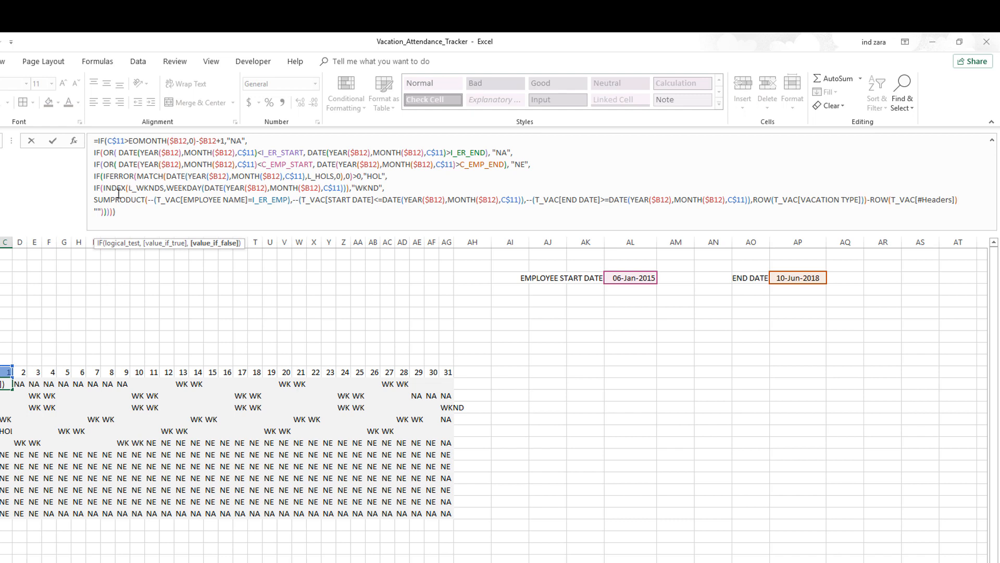
Wrap the row-number calculation in INDEX(T_VAC[VACATION TYPE], ...) and close the INDEX parenthesis
{"action": "type", "text": "INDEX"}
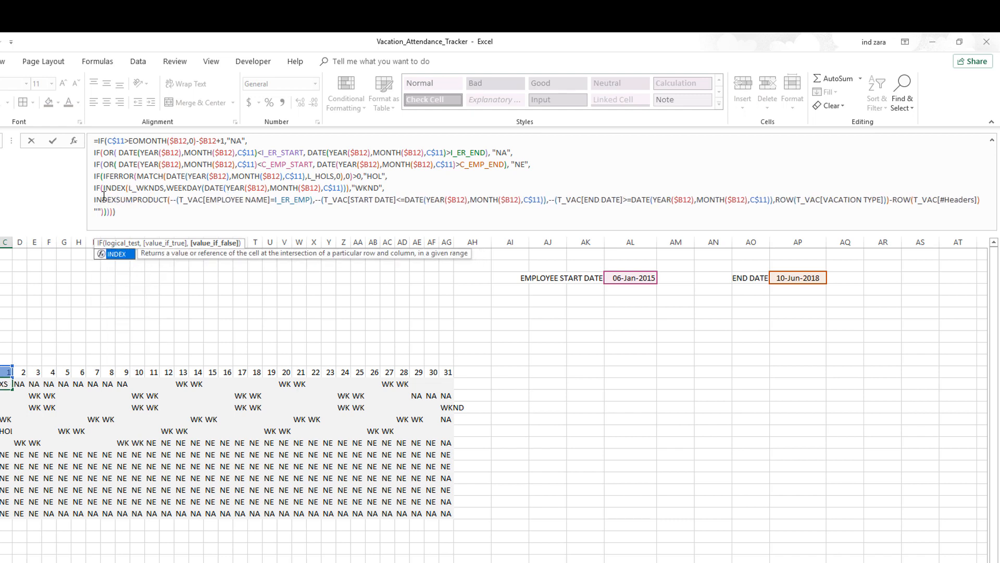
{"action": "type", "text": "(T_VAC["}
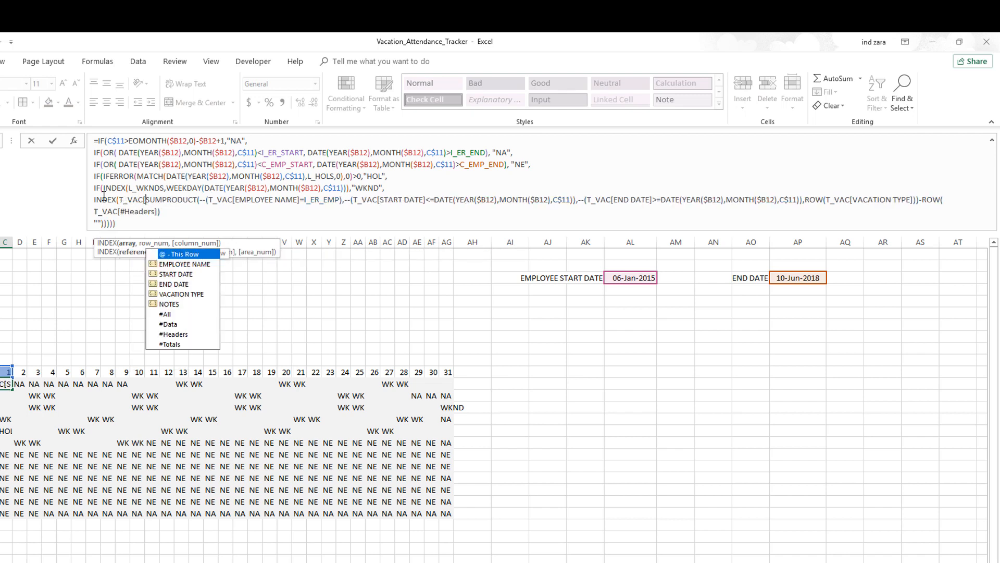
{"action": "type", "text": "VACATION TYPE],"}
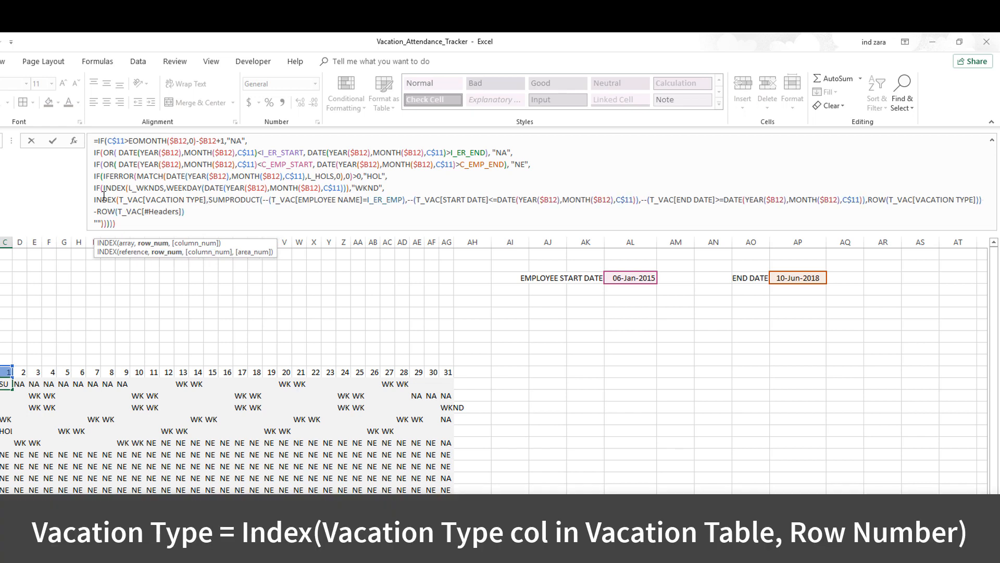
{"action": "left_click", "coordinate": [199, 212], "text": "shift"}
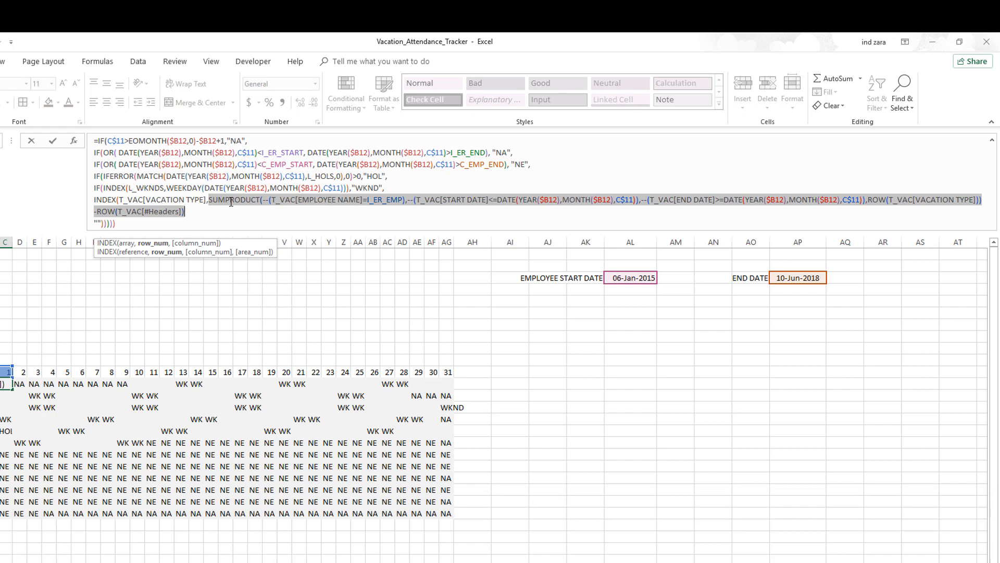
{"action": "left_click", "coordinate": [260, 201]}
{"action": "key", "text": "Right"}
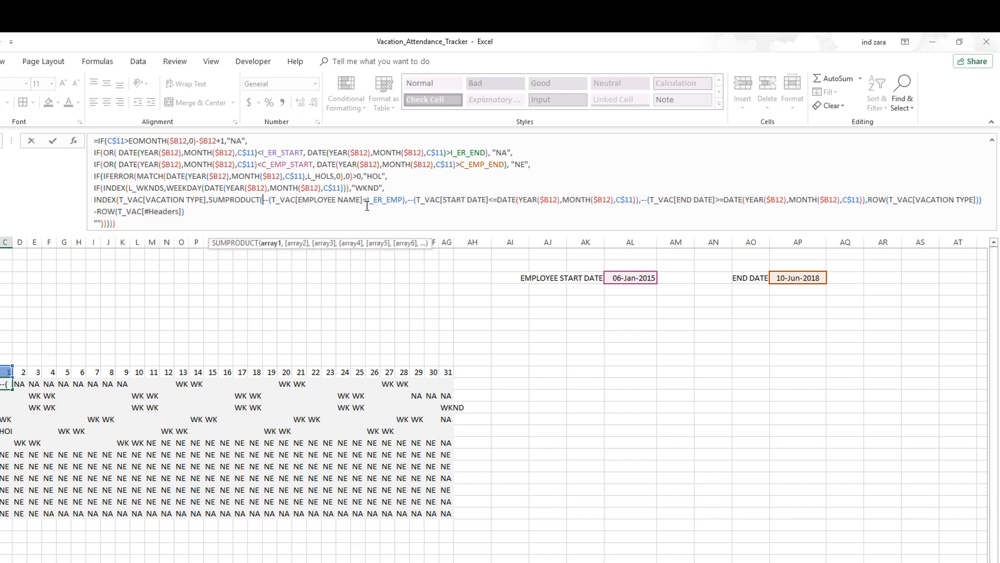
{"action": "key", "text": "Left"}
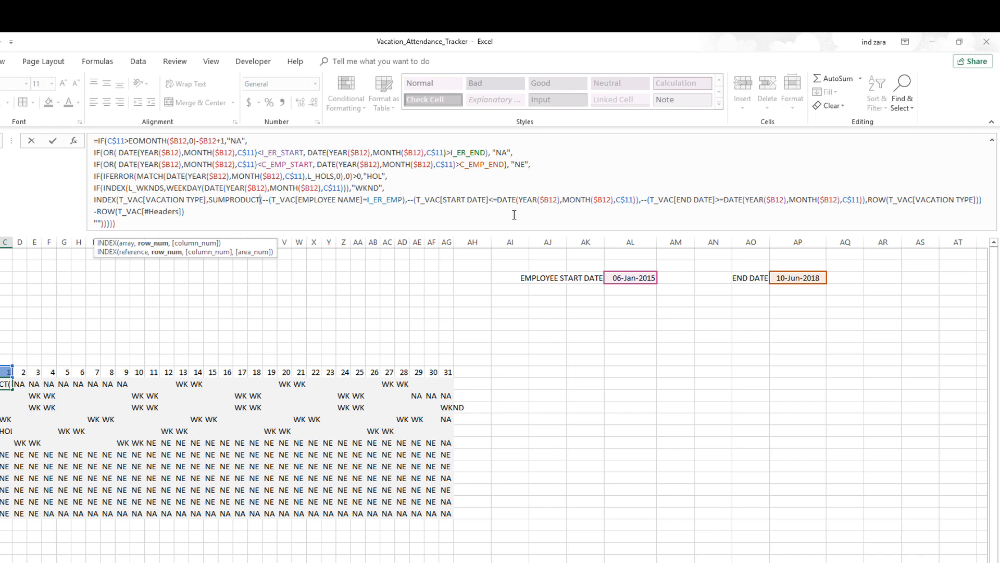
{"action": "left_click", "coordinate": [228, 217]}
{"action": "type", "text": ")"}
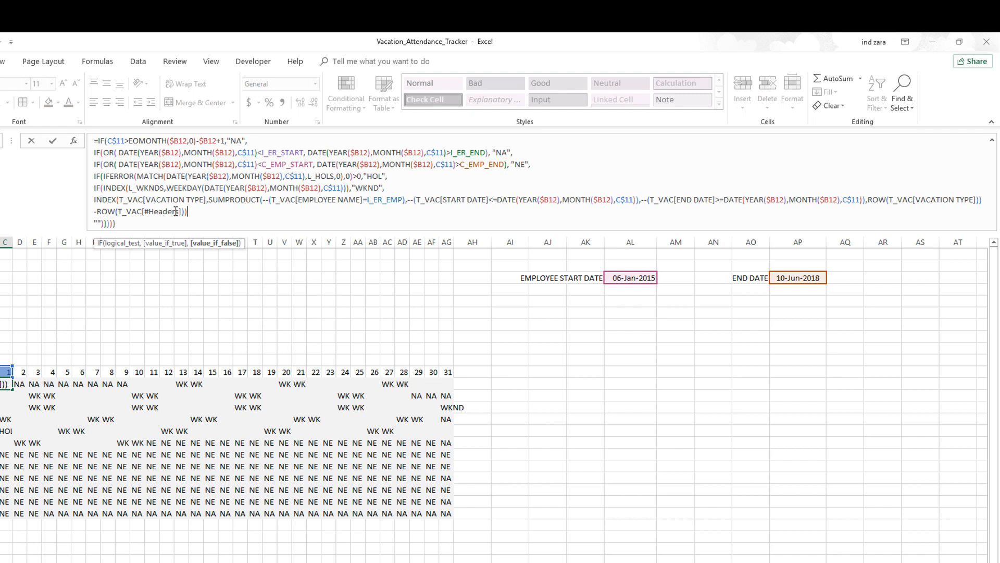
Wrap the INDEX expression in IFERROR with "Work" as the fallback value
{"action": "left_click", "coordinate": [95, 202]}
{"action": "type", "text": "IFERROR("}
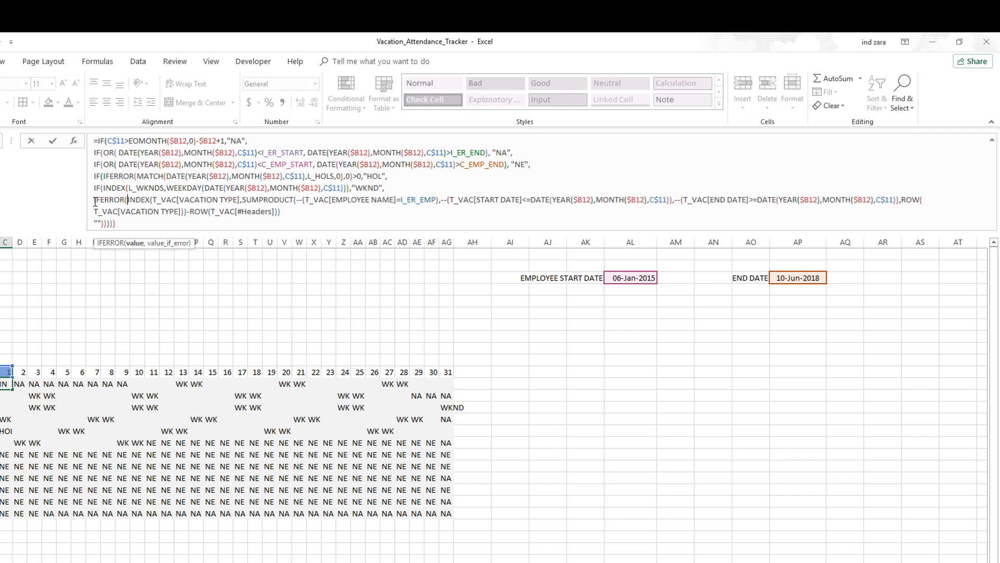
{"action": "left_click", "coordinate": [322, 214]}
{"action": "type", "text": ","}
{"action": "type", "text": "Work"}
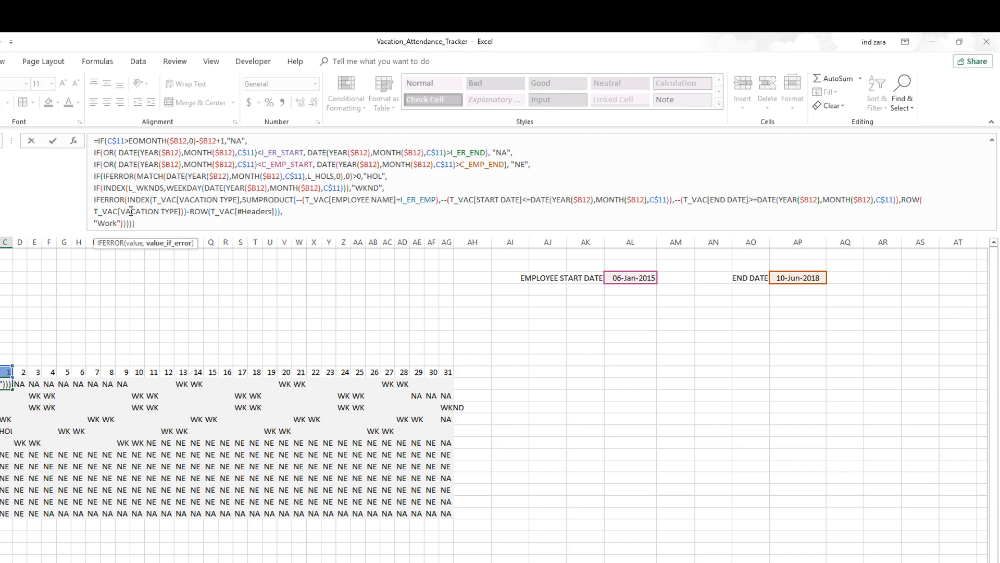
Close the remaining IF parentheses and enter the formula into the whole calendar grid at once
{"action": "key", "text": "Return"}
{"action": "key", "text": "Return"}
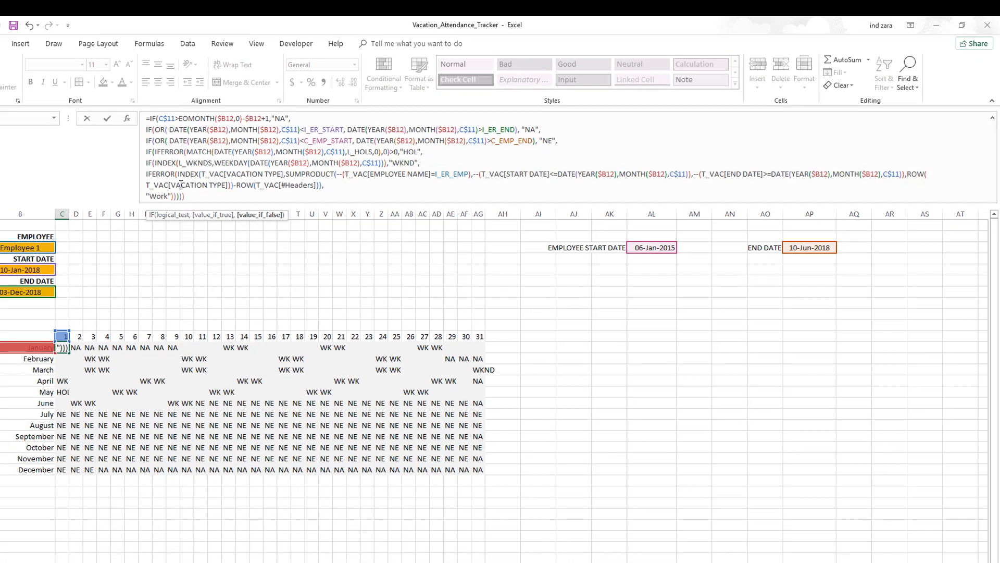
{"action": "type", "text": ")"}
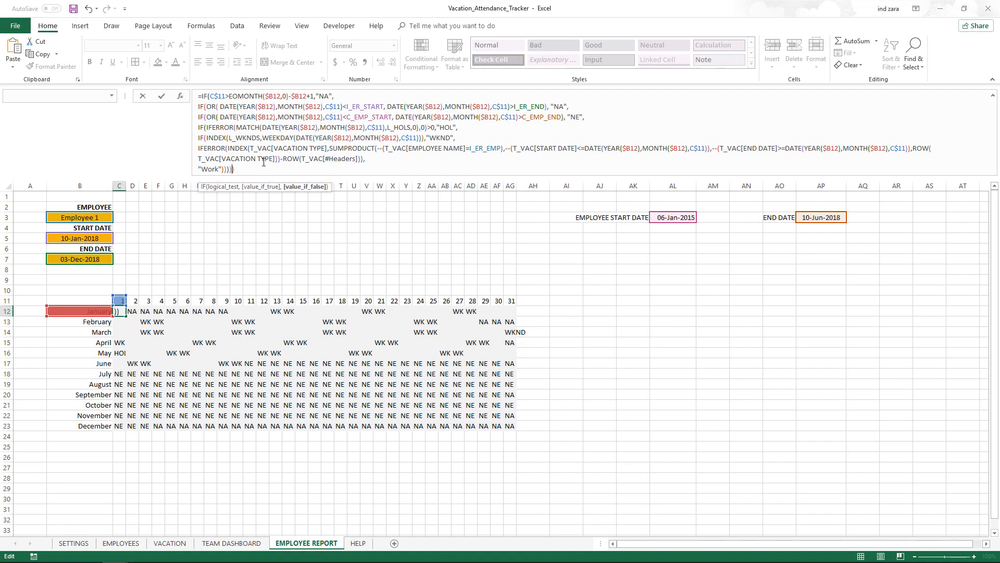
{"action": "type", "text": ")"}
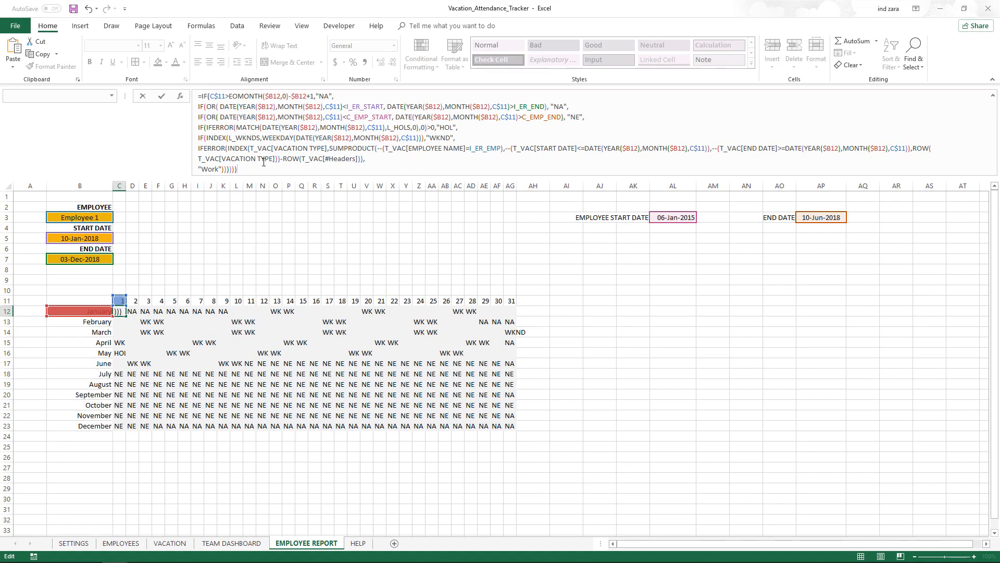
{"action": "key", "text": "ctrl+Return"}
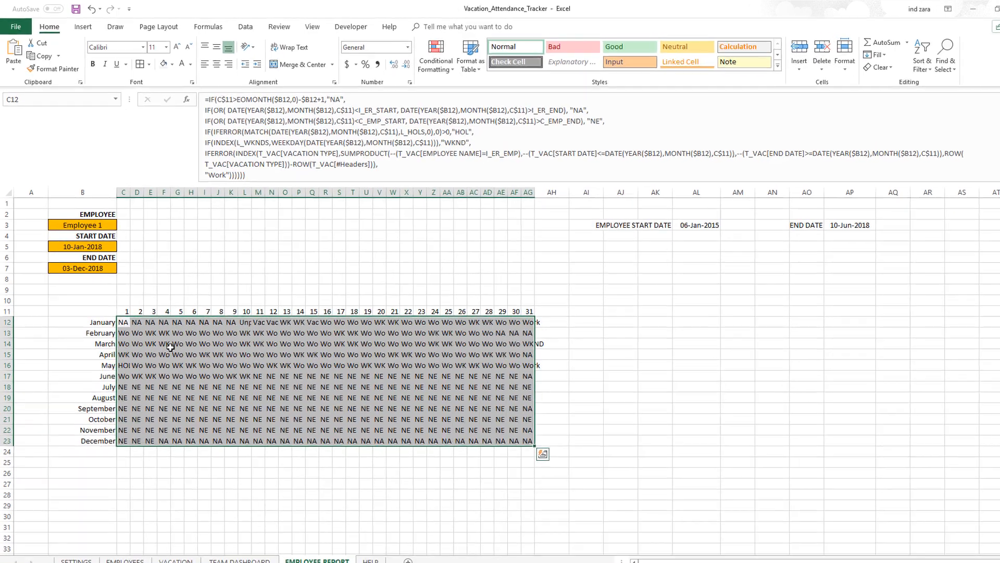
Filter the vacation table's EMPLOYEE NAME column to show only Employee 1's records
{"action": "left_click", "coordinate": [165, 335]}
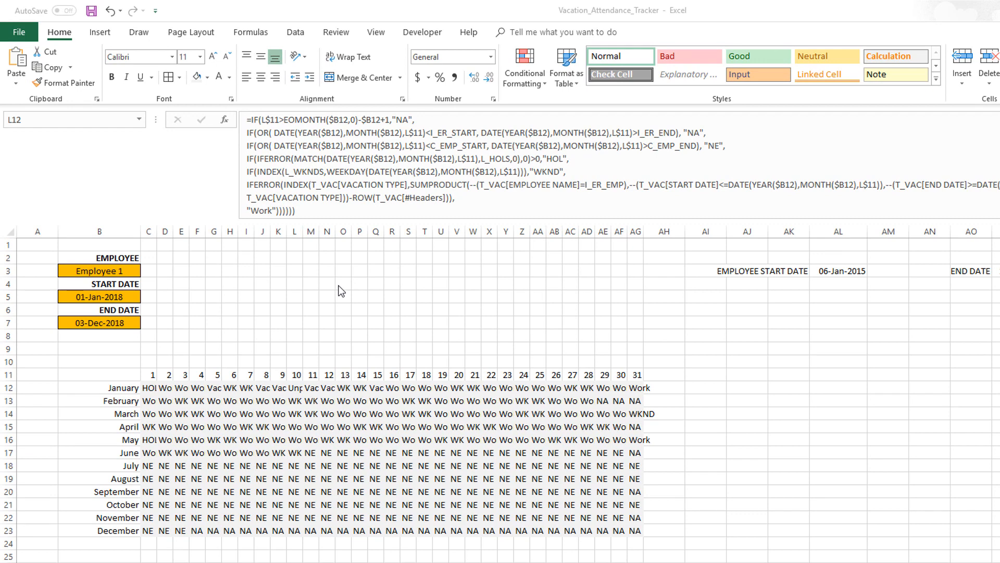
{"action": "left_click", "coordinate": [296, 390]}
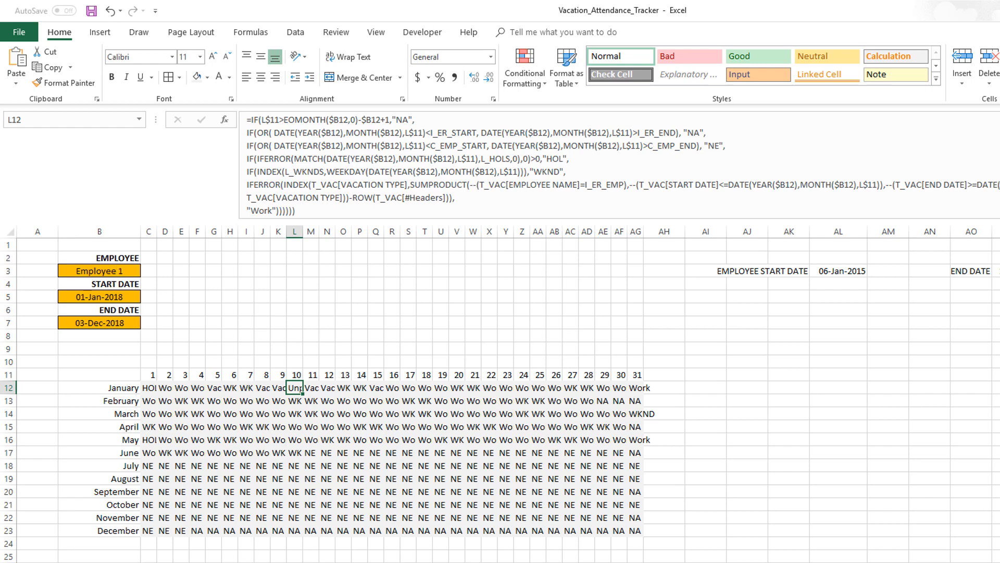
{"action": "key", "text": "ctrl+Page_Up"}
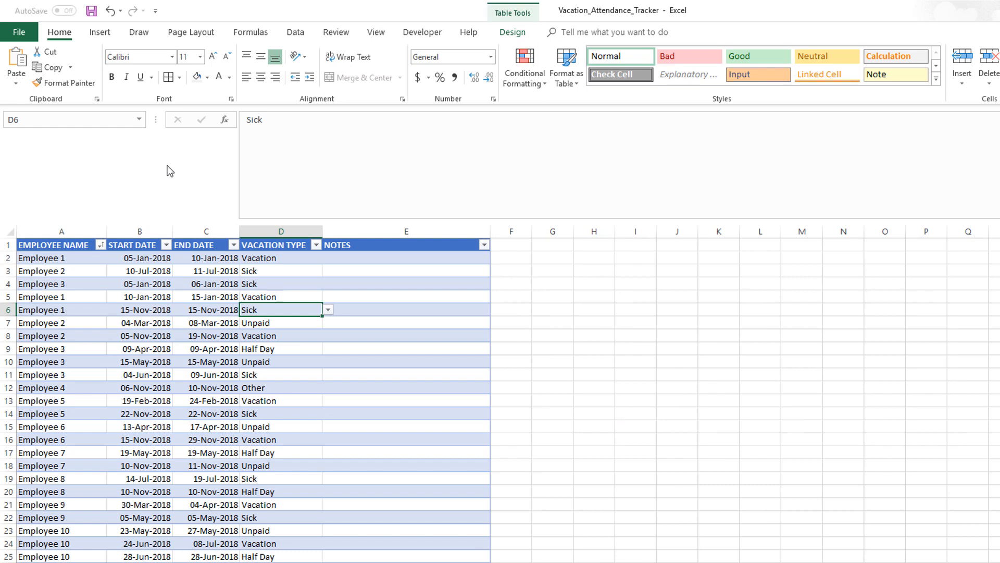
{"action": "left_click", "coordinate": [101, 245]}
{"action": "left_click", "coordinate": [39, 371]}
{"action": "left_click", "coordinate": [39, 383]}
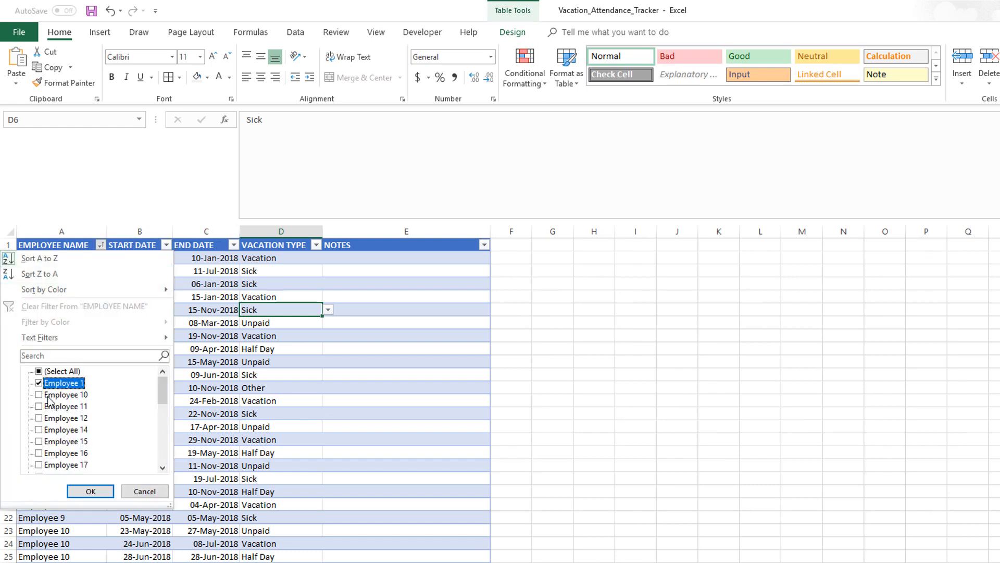
{"action": "left_click", "coordinate": [86, 490]}
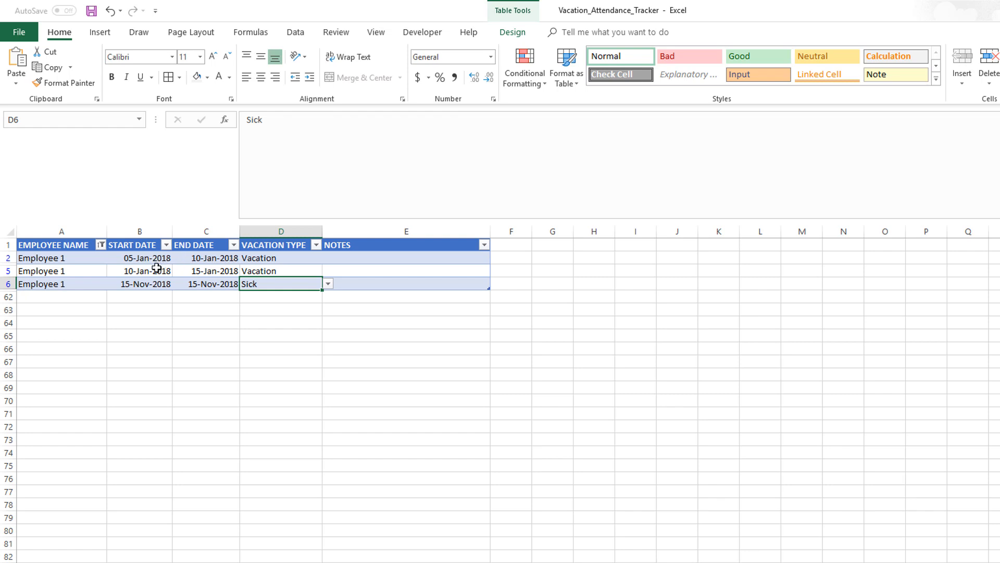
Compare Employee 1's January vacation records with the matching January cells in the report grid
{"action": "left_click", "coordinate": [152, 271]}
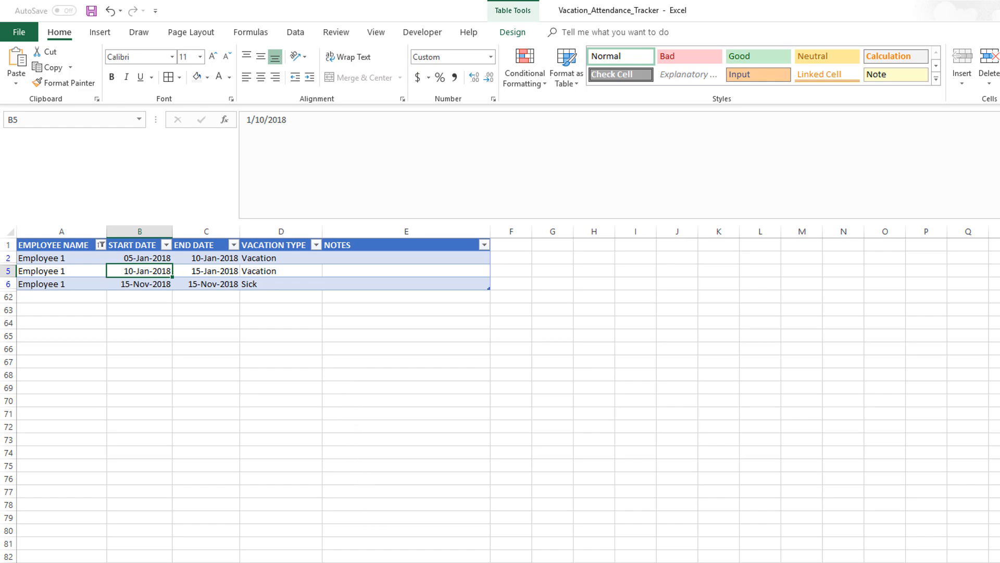
{"action": "left_click", "coordinate": [359, 562]}
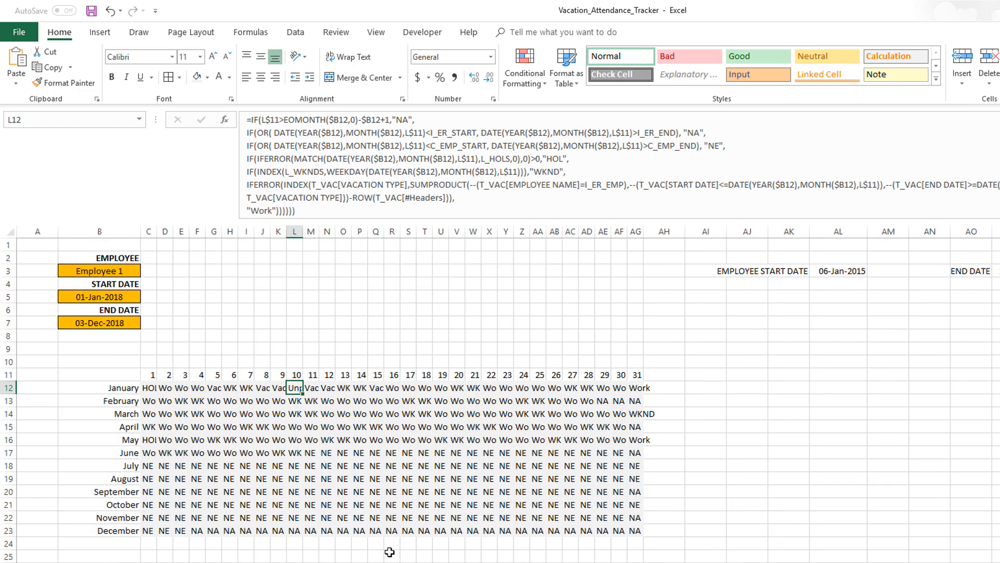
{"action": "left_click_drag", "start_coordinate": [219, 389], "coordinate": [373, 386]}
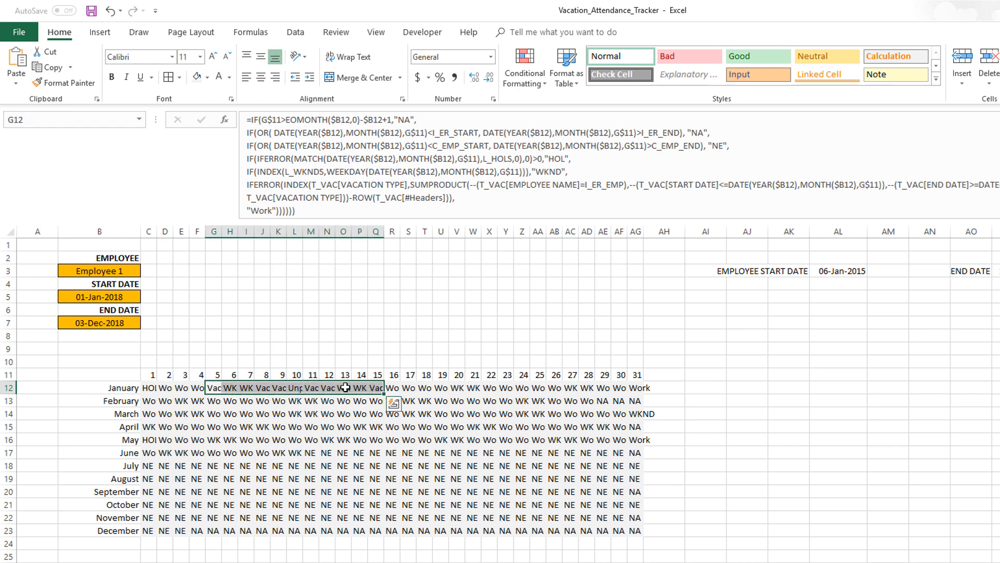
{"action": "left_click", "coordinate": [297, 388]}
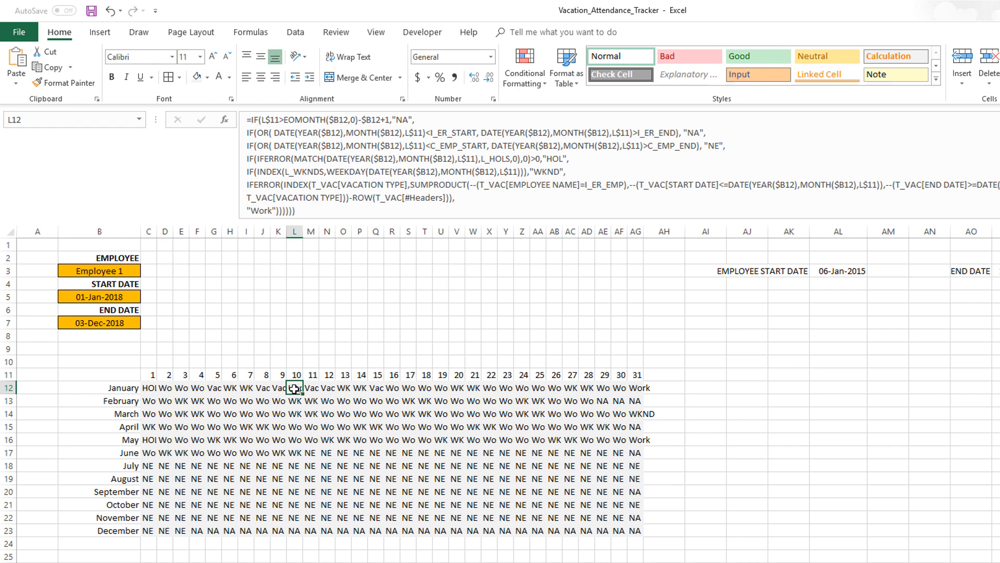
{"action": "left_click", "coordinate": [490, 57]}
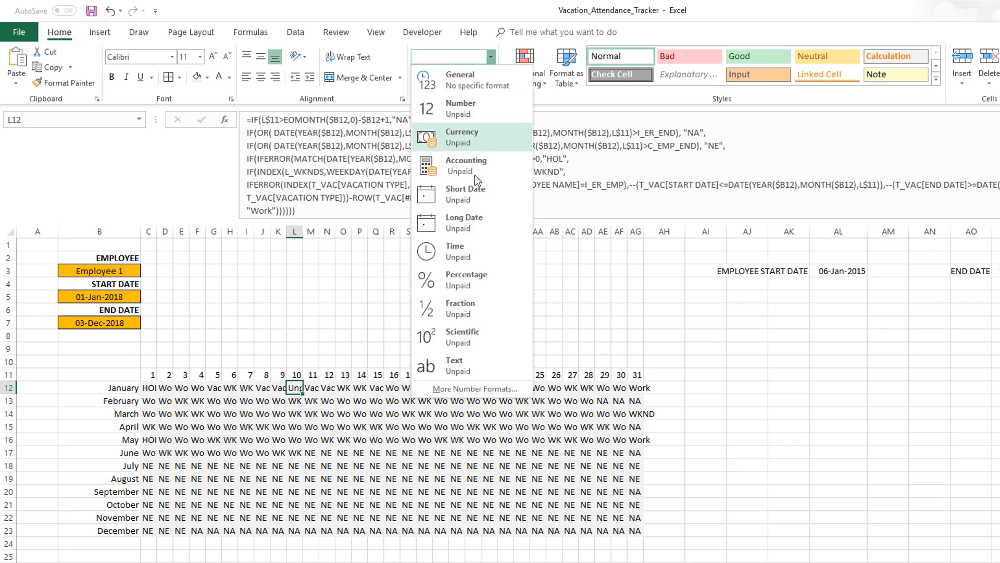
{"action": "left_click", "coordinate": [297, 389]}
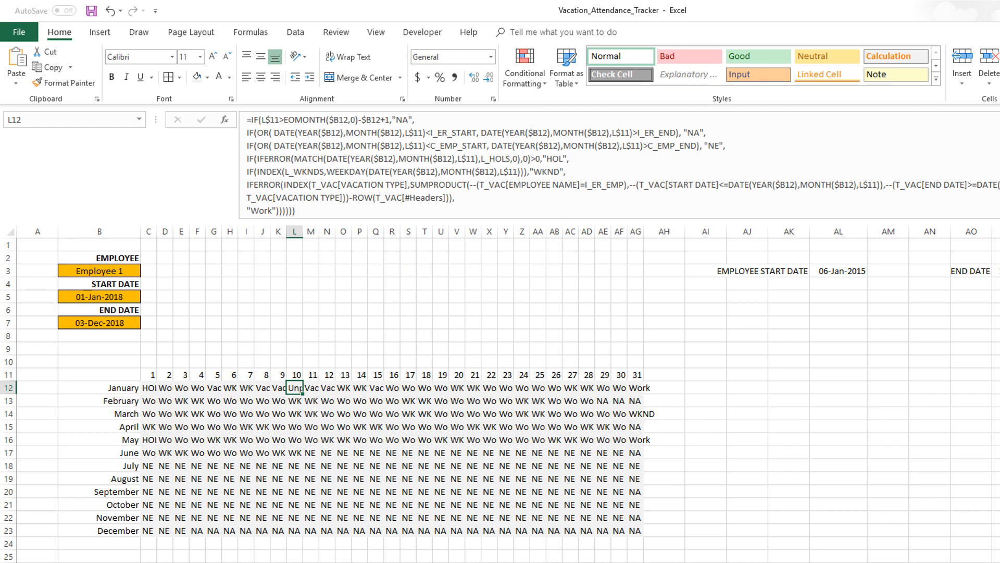
{"action": "key", "text": "ctrl+Page_Up"}
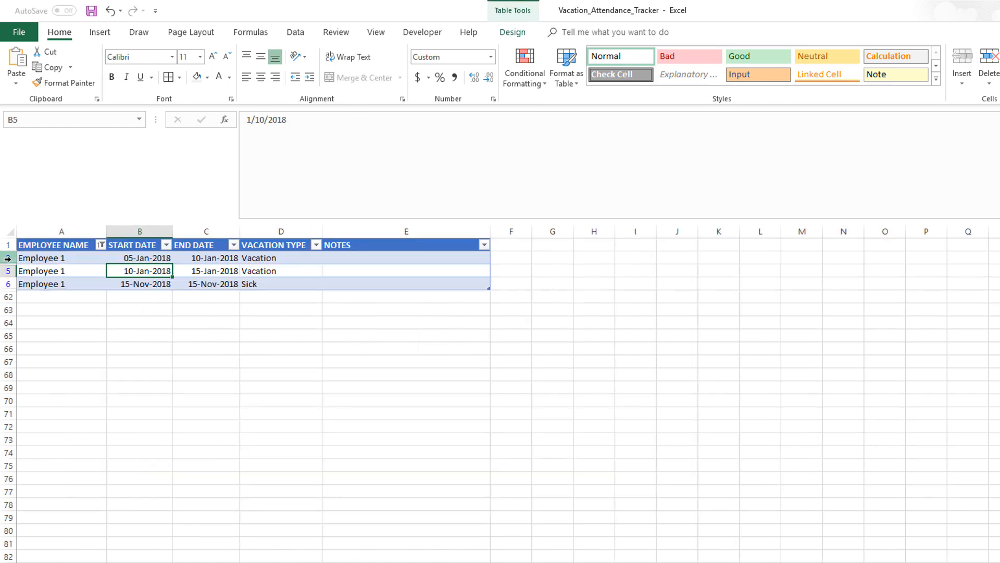
{"action": "left_click", "coordinate": [11, 259]}
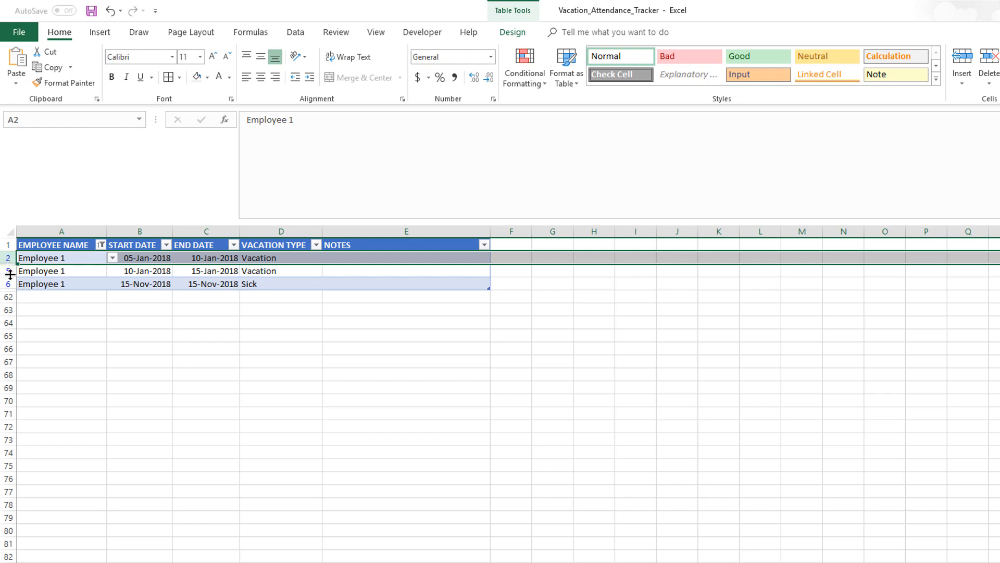
{"action": "left_click", "coordinate": [10, 271]}
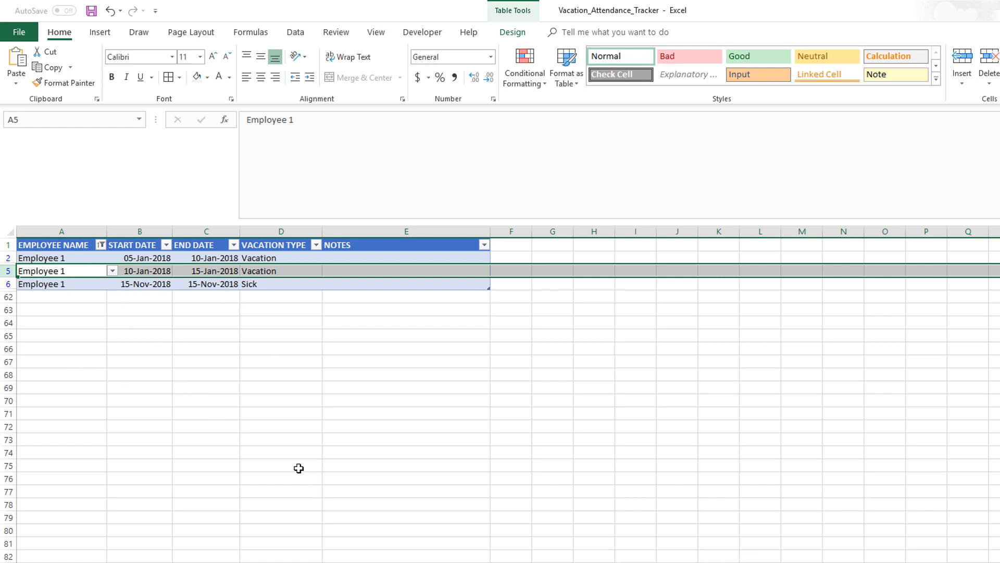
{"action": "key", "text": "ctrl+Page_Down"}
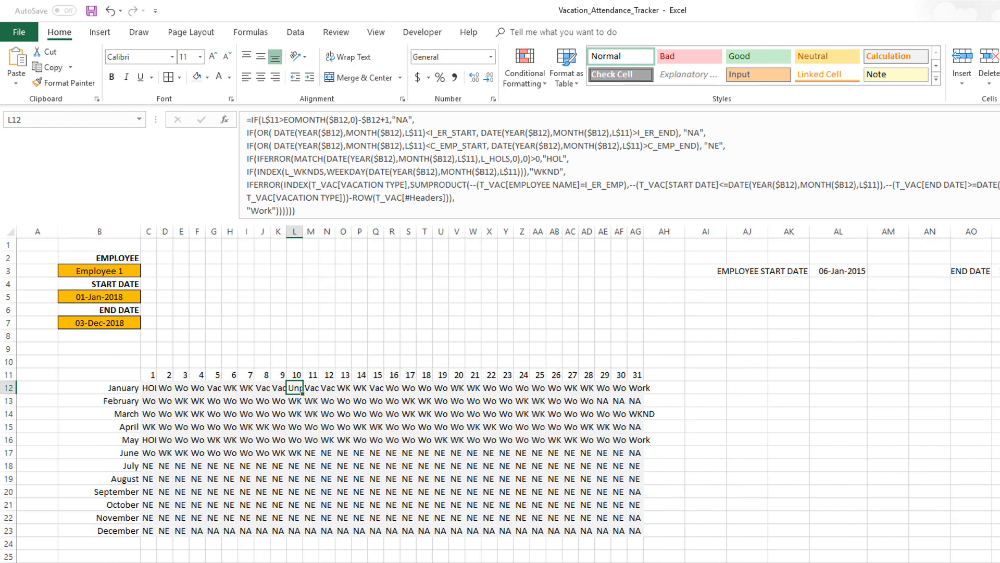
{"action": "key", "text": "ctrl+Page_Up"}
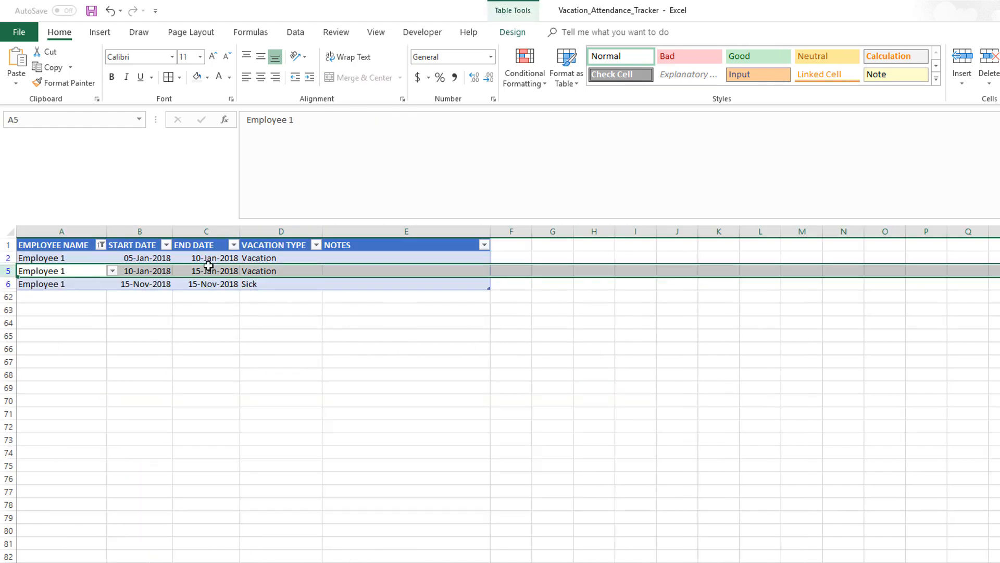
Change the second Employee 1 record's start date to 11-Jan-2018
{"action": "double_click", "coordinate": [131, 272]}
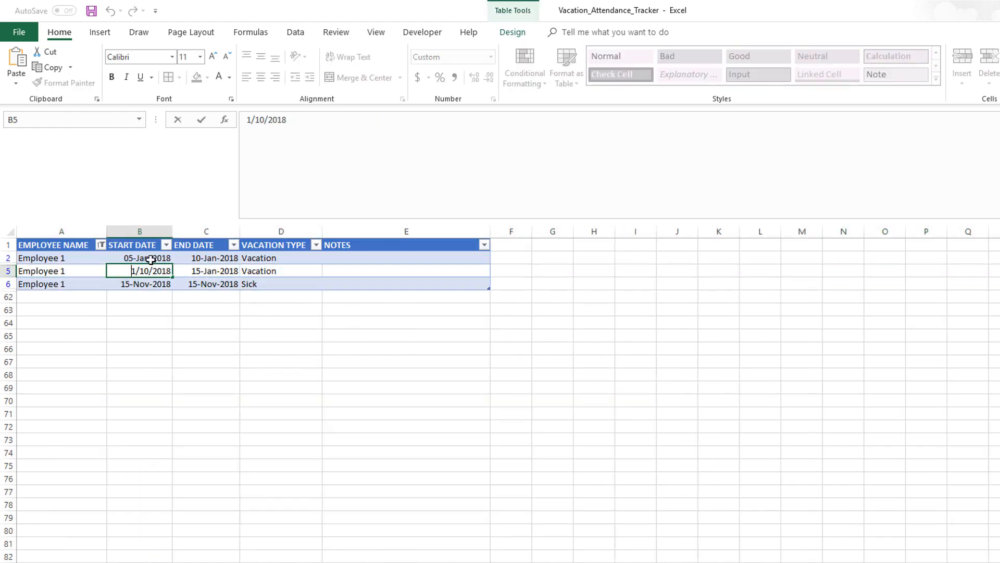
{"action": "key", "text": "BackSpace"}
{"action": "type", "text": "1"}
{"action": "key", "text": "Return"}
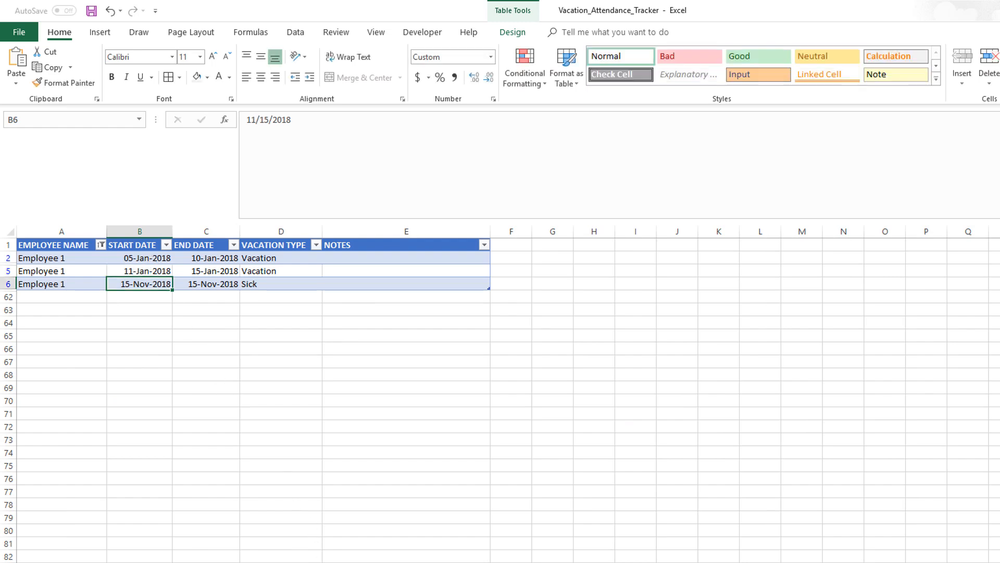
Inspect the January row of the report grid around days 5 to 15
{"action": "key", "text": "ctrl+Page_Down"}
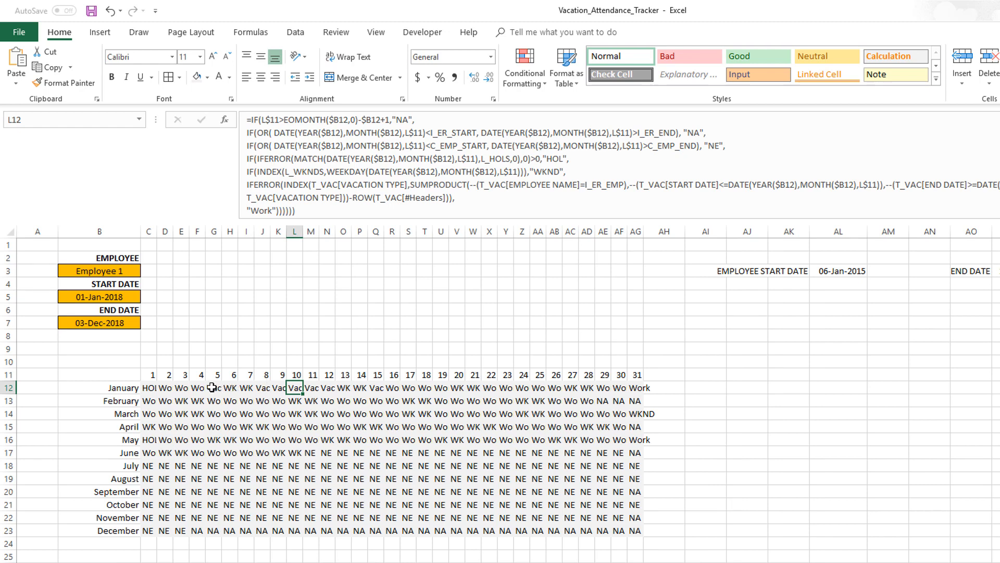
{"action": "left_click_drag", "start_coordinate": [212, 387], "coordinate": [297, 387]}
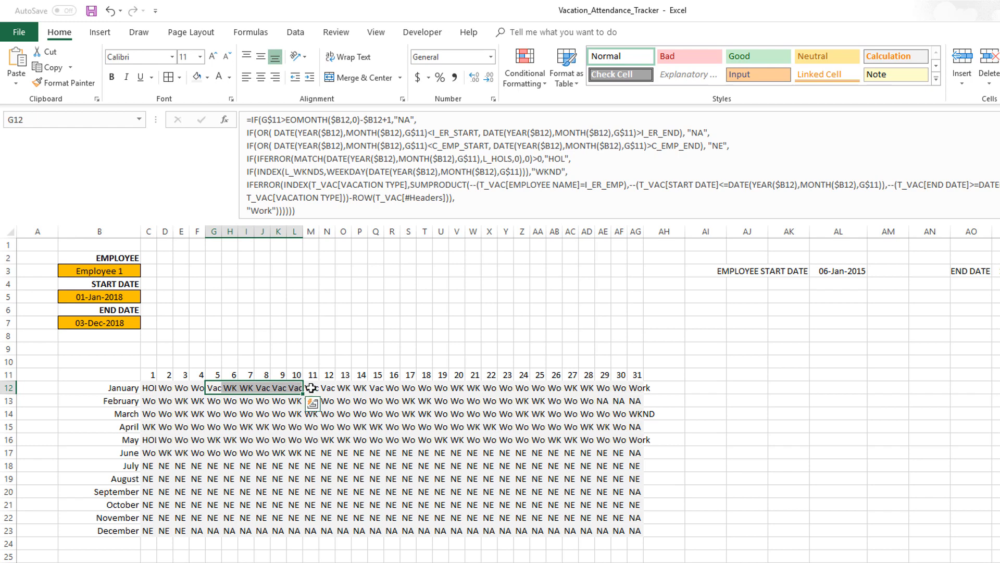
{"action": "left_click", "coordinate": [311, 387]}
{"action": "left_click", "coordinate": [330, 387]}
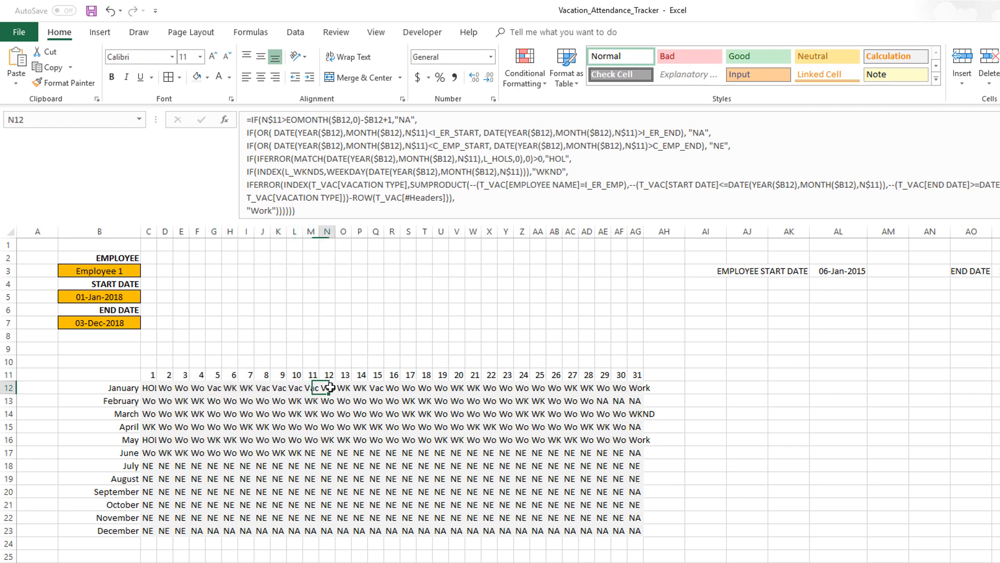
{"action": "left_click", "coordinate": [346, 389]}
{"action": "left_click_drag", "start_coordinate": [347, 388], "coordinate": [362, 388]}
{"action": "left_click", "coordinate": [377, 387]}
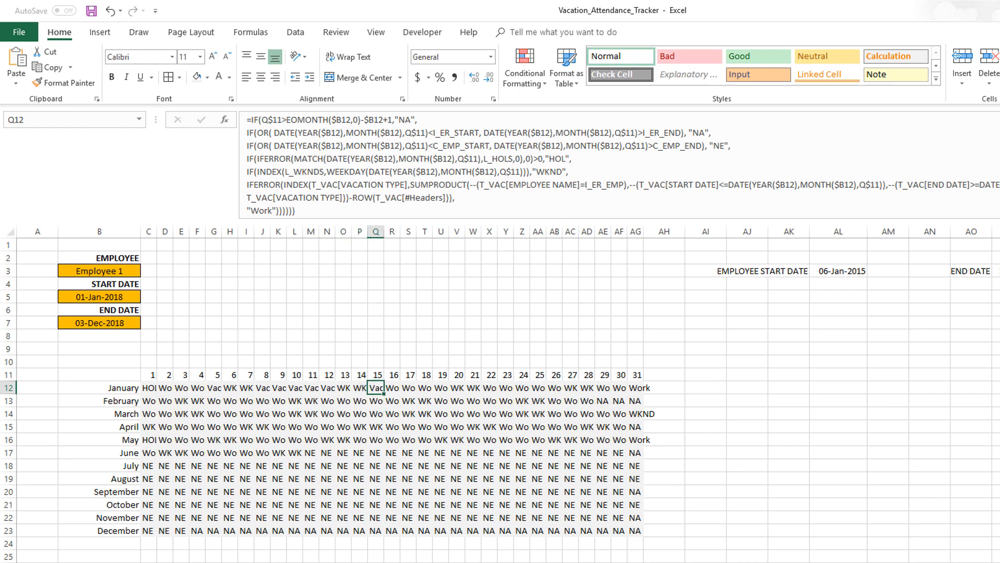
Set the vacation type of the second Employee 1 record to Sick
{"action": "key", "text": "ctrl+Page_Up"}
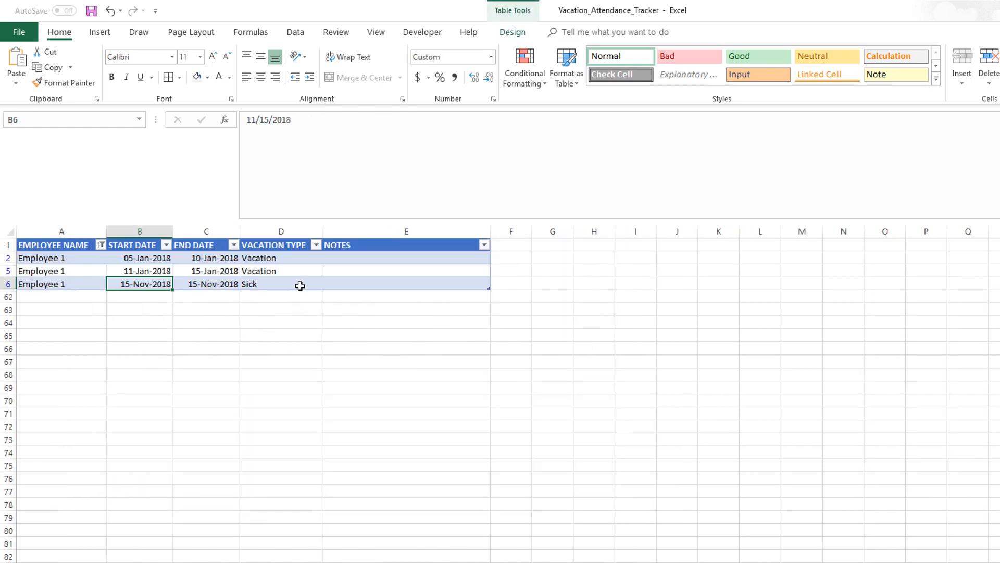
{"action": "left_click", "coordinate": [300, 271]}
{"action": "left_click", "coordinate": [328, 271]}
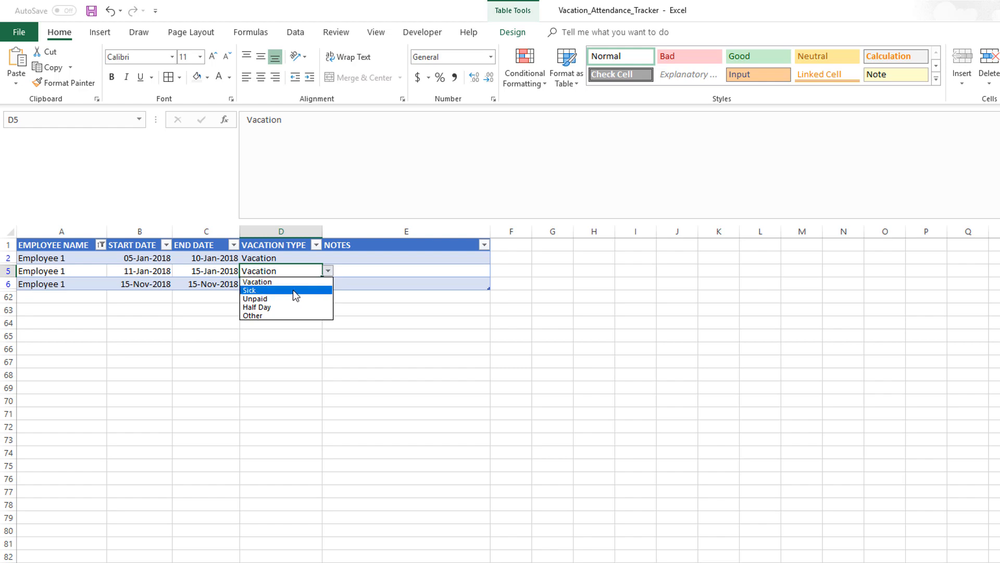
{"action": "left_click", "coordinate": [293, 290]}
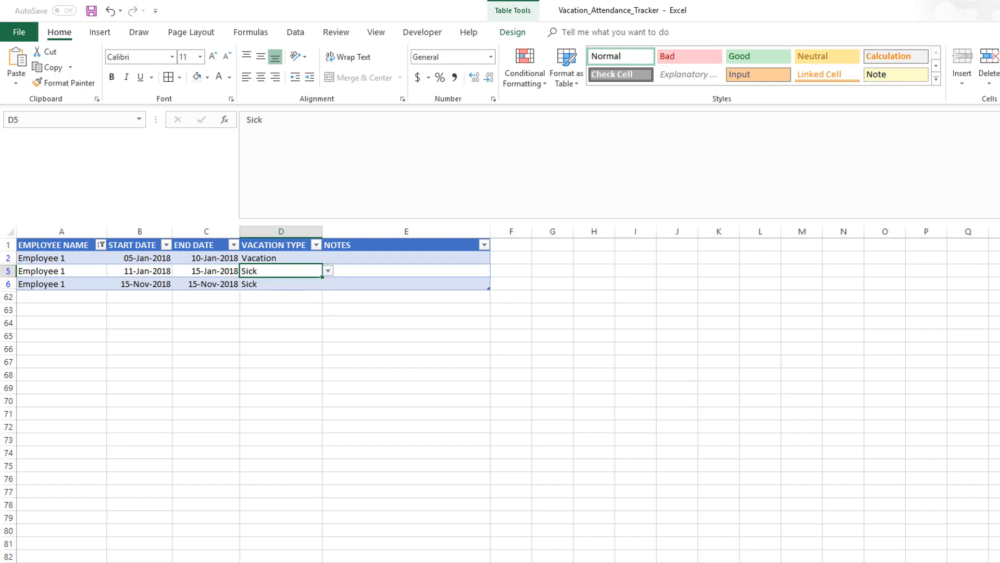
Review the January report cells against Employee 1's vacation records on both sheets
{"action": "key", "text": "ctrl+Page_Down"}
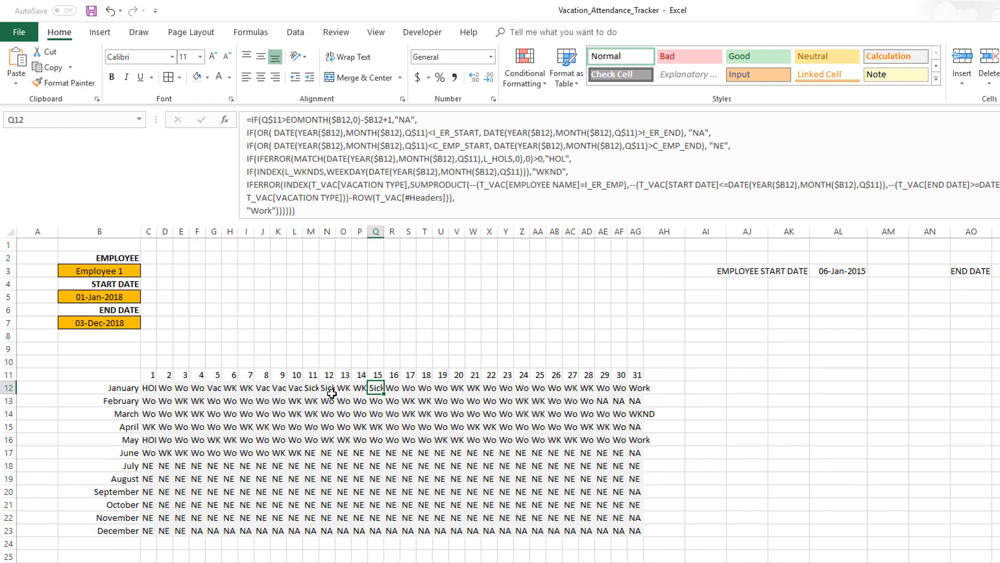
{"action": "left_click", "coordinate": [312, 388]}
{"action": "left_click", "coordinate": [327, 387]}
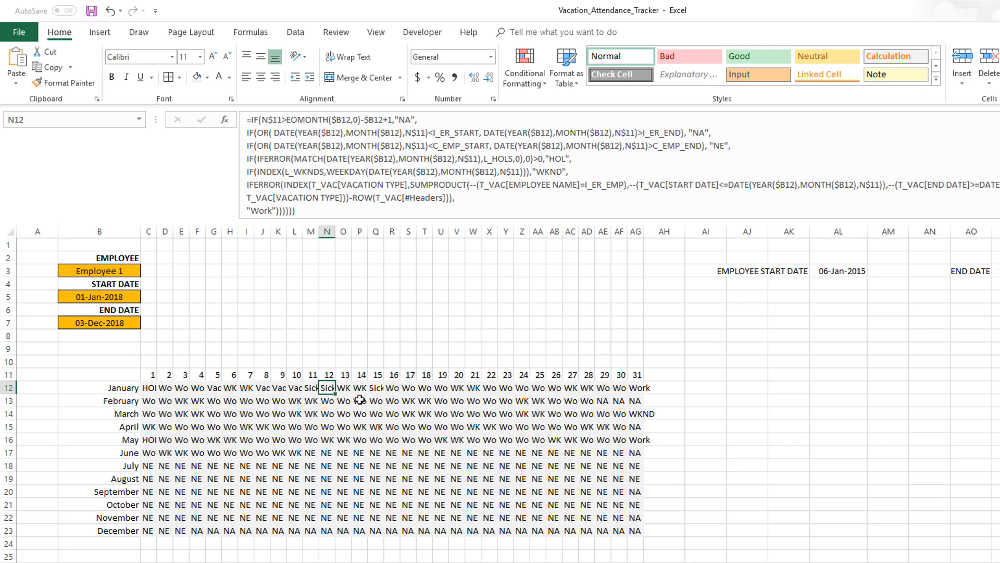
{"action": "left_click", "coordinate": [376, 388]}
{"action": "left_click_drag", "start_coordinate": [345, 389], "coordinate": [360, 389]}
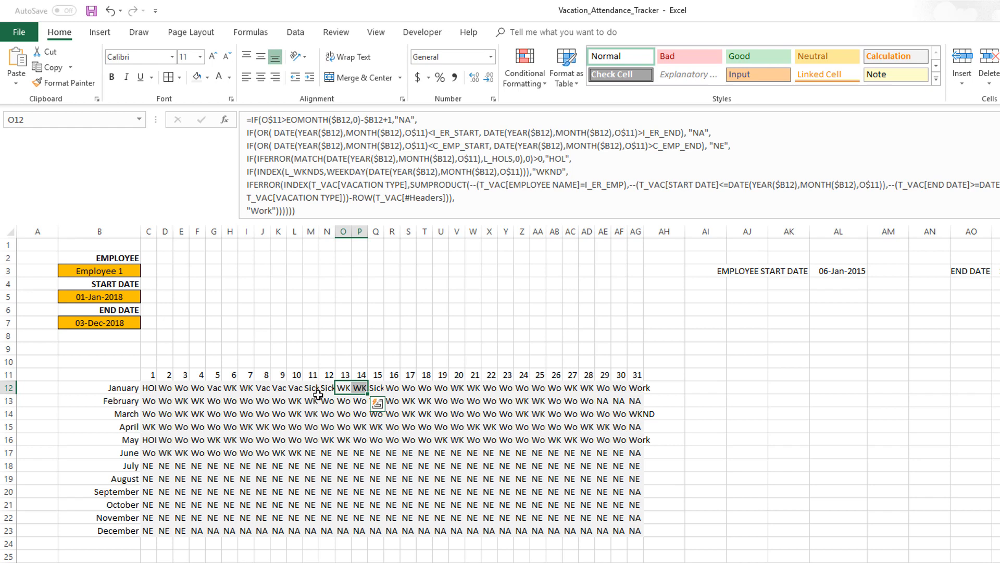
{"action": "left_click", "coordinate": [150, 388]}
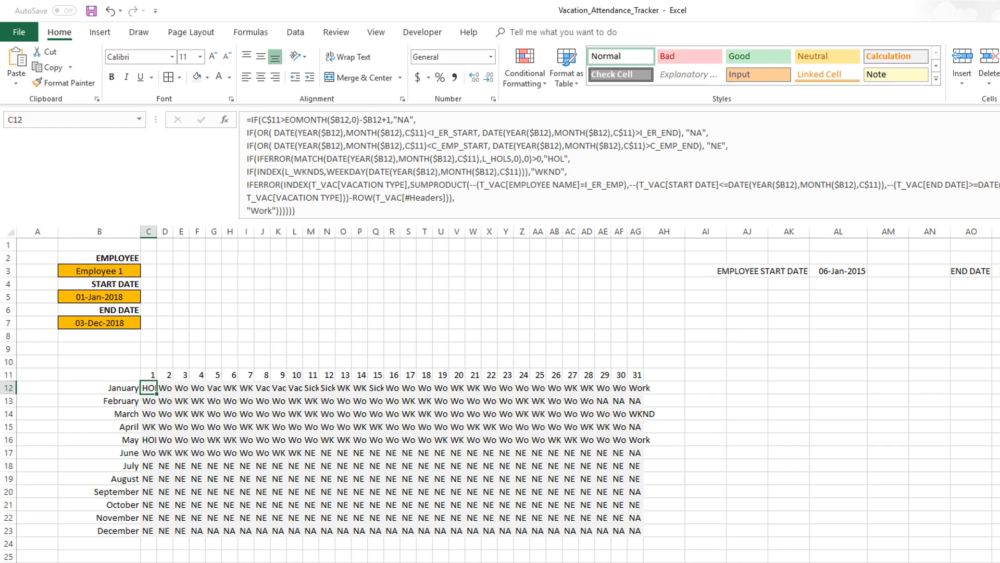
{"action": "key", "text": "ctrl+Page_Up"}
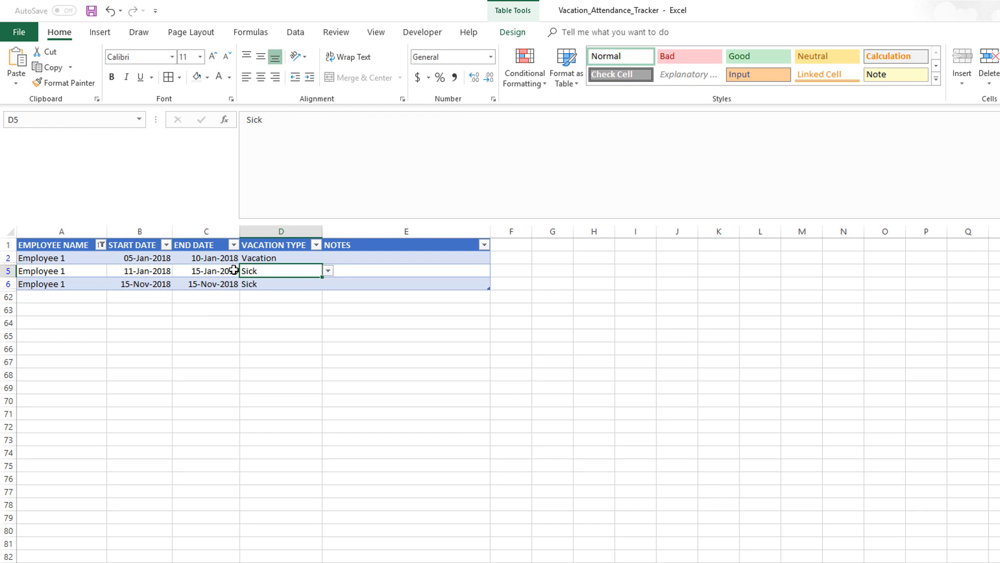
{"action": "left_click", "coordinate": [141, 260]}
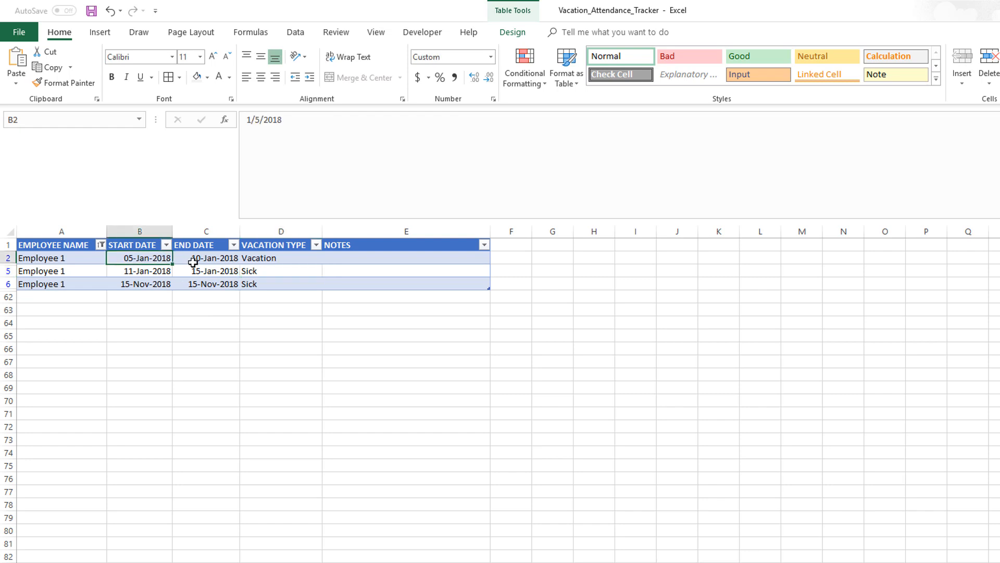
{"action": "left_click", "coordinate": [198, 259]}
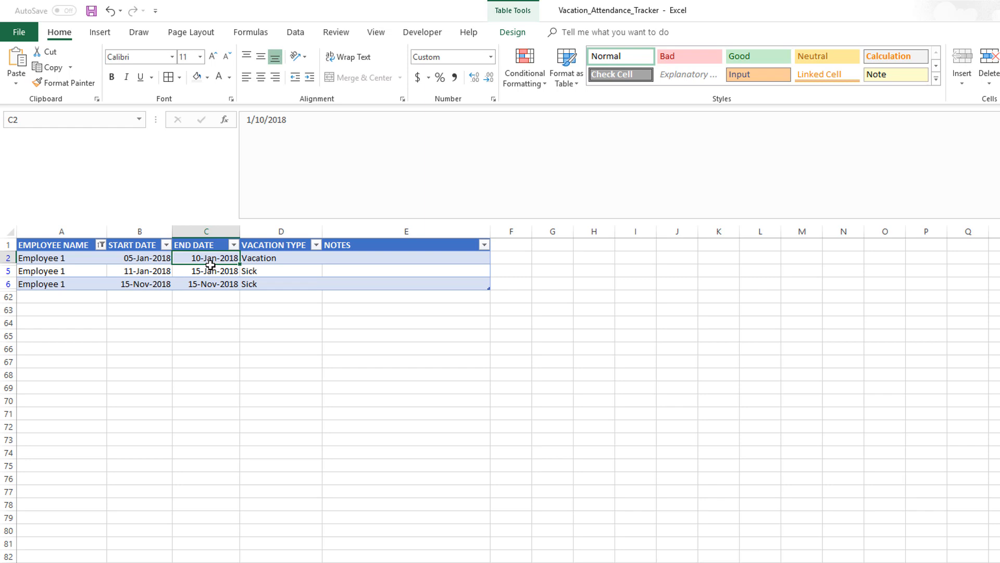
{"action": "left_click", "coordinate": [82, 258]}
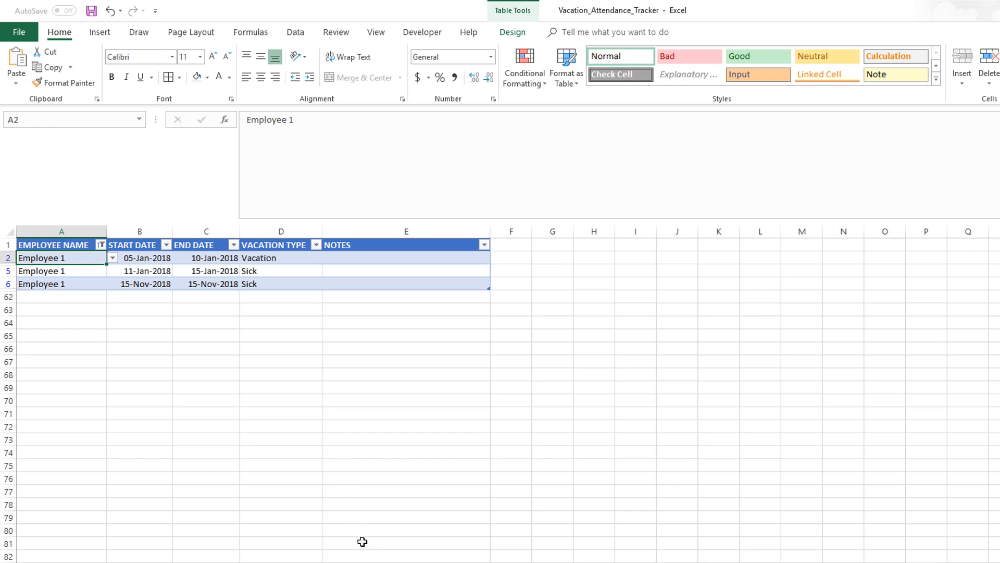
{"action": "key", "text": "ctrl+Page_Down"}
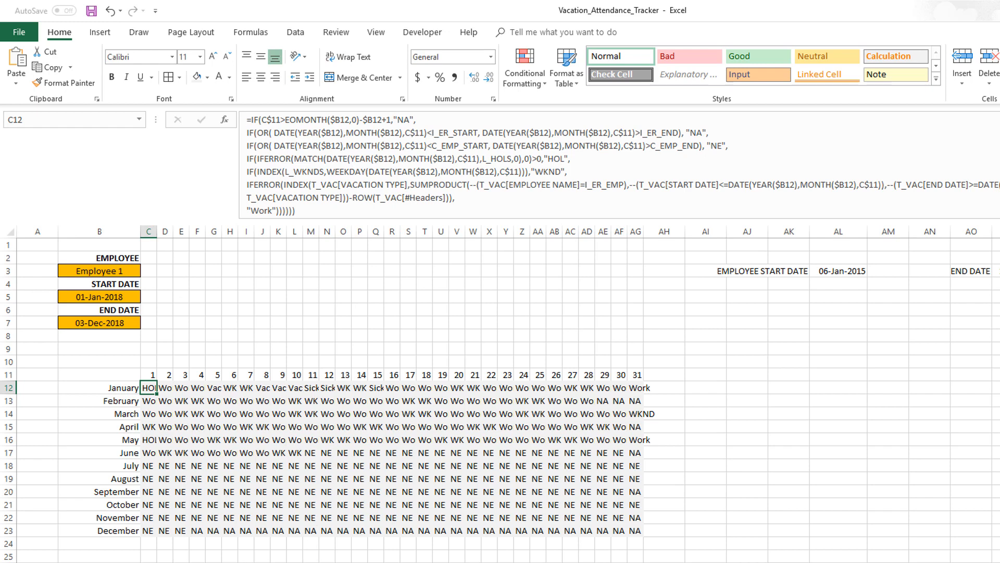
{"action": "left_click", "coordinate": [156, 562]}
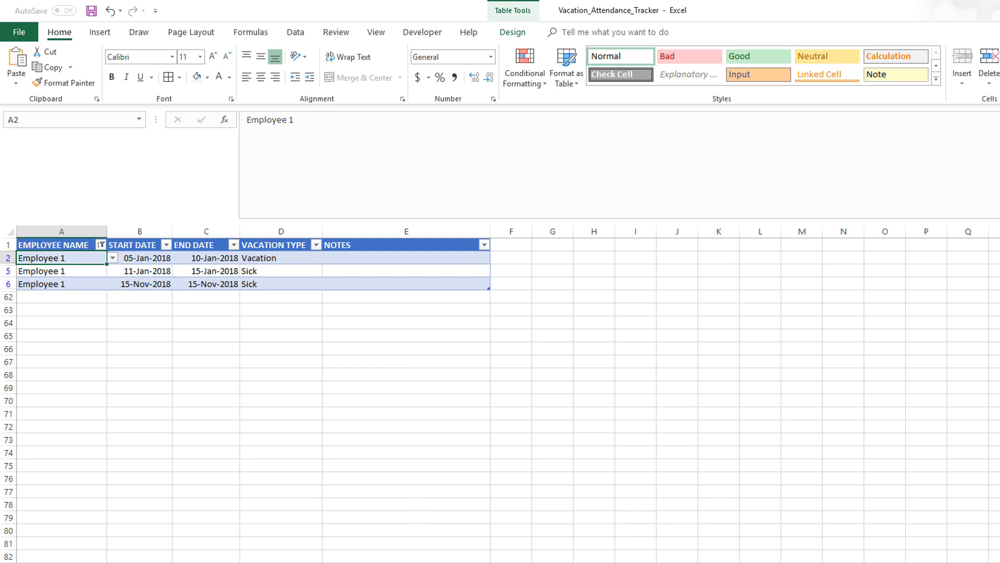
{"action": "left_click", "coordinate": [437, 561]}
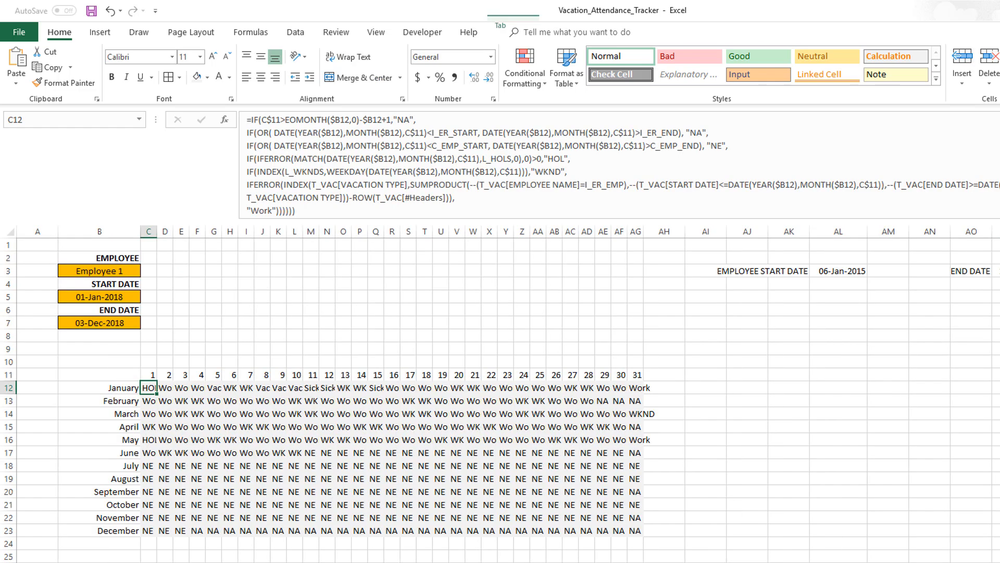